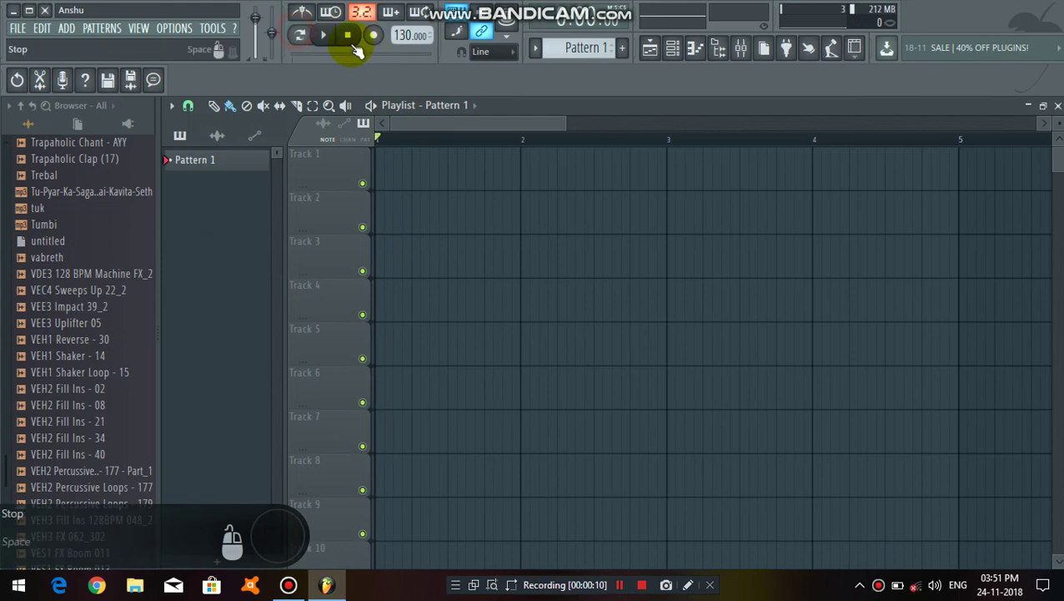
Place a Pattern 1 clip on Track 1 of the playlist, starting at bar 1.
left_click(459, 162)
left_click_drag(495, 162, 394, 159)
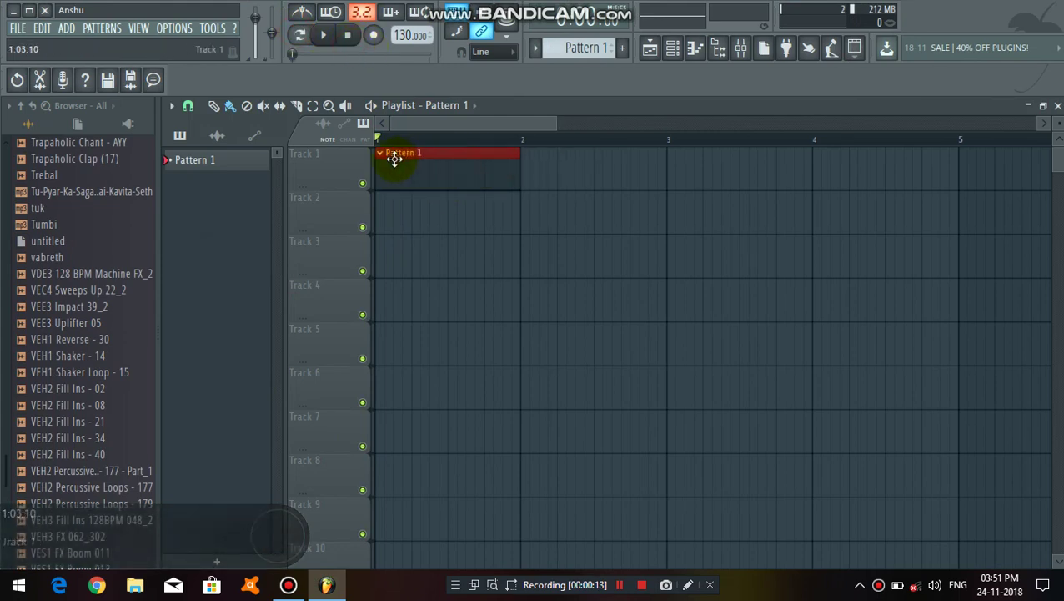
scroll(425, 124, "up", 3)
right_click(492, 260)
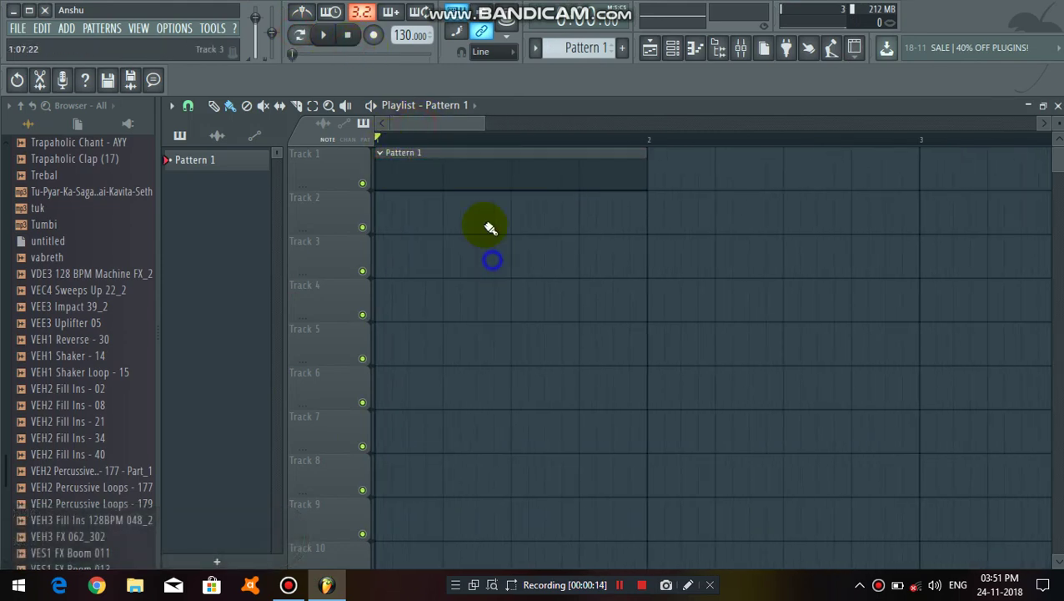
Open Pattern 1's channel rack, search the generator plugins for "gtg" and add GTG DPC 3 as a new channel.
double_click(466, 170)
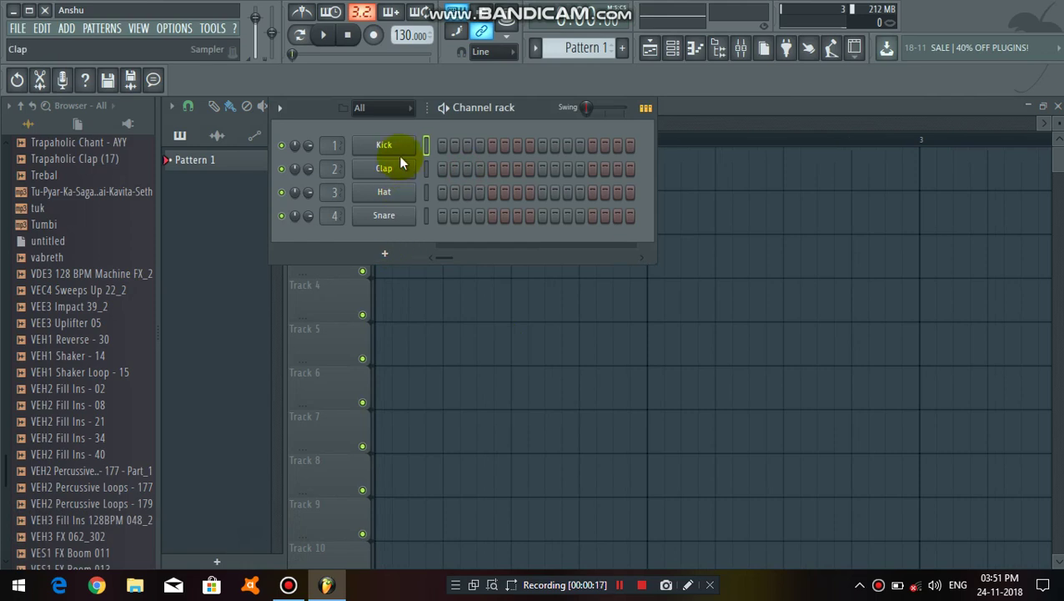
left_click(386, 256)
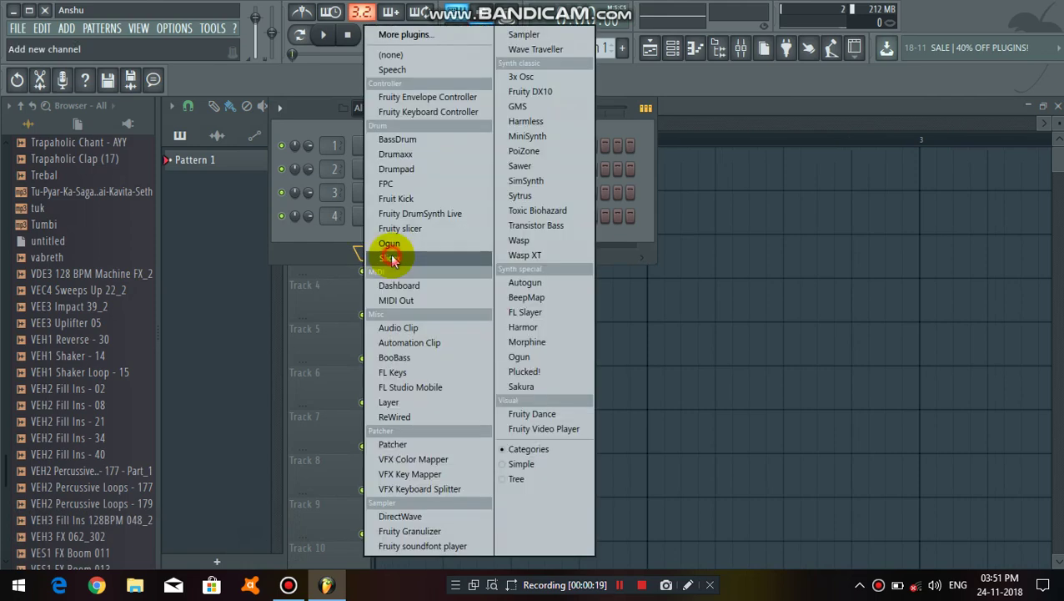
left_click(452, 32)
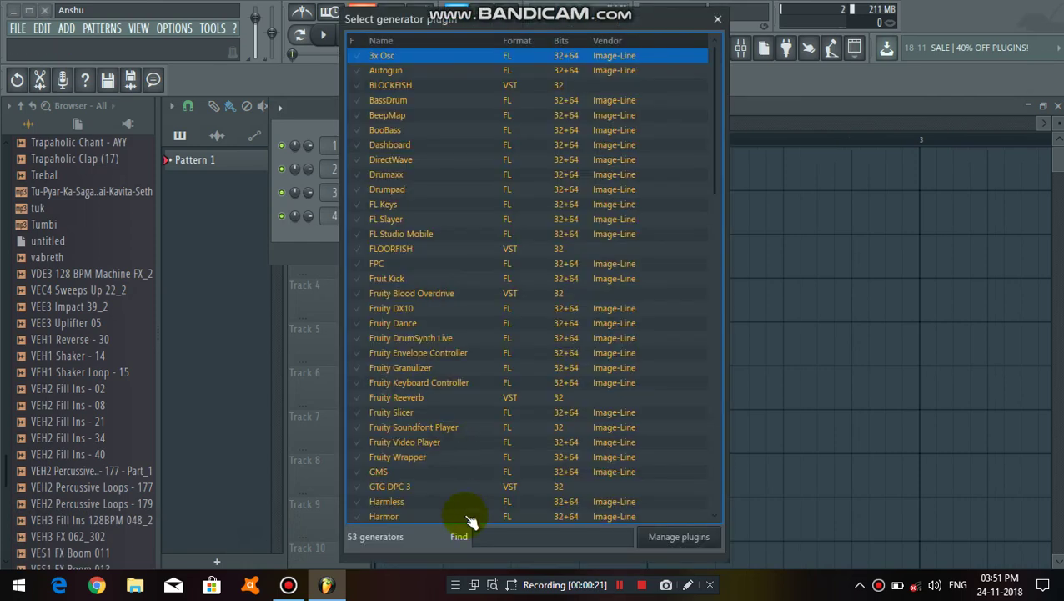
type("gtg")
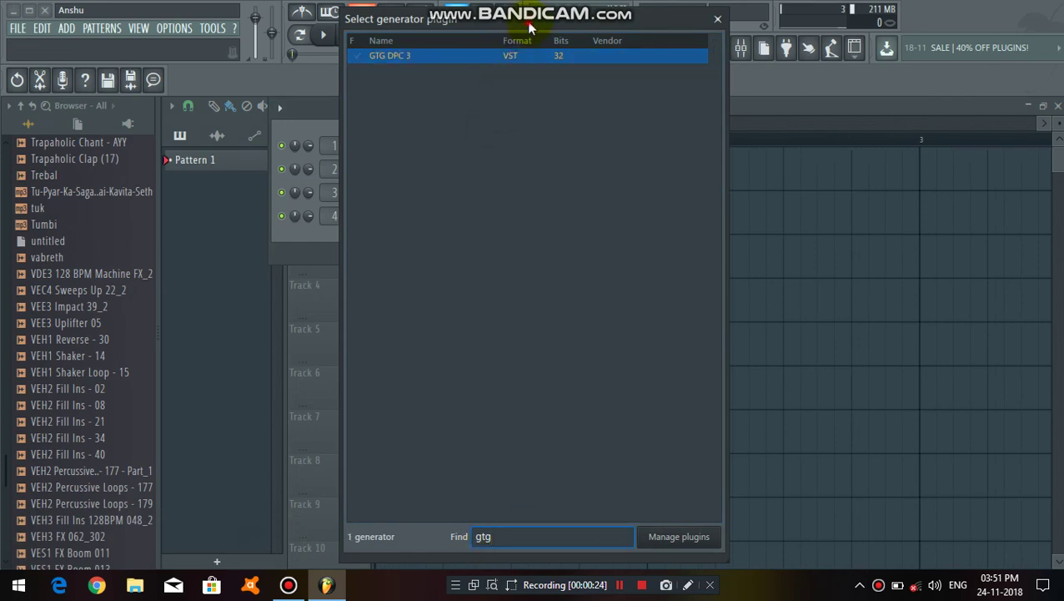
left_click_drag(528, 23, 608, 35)
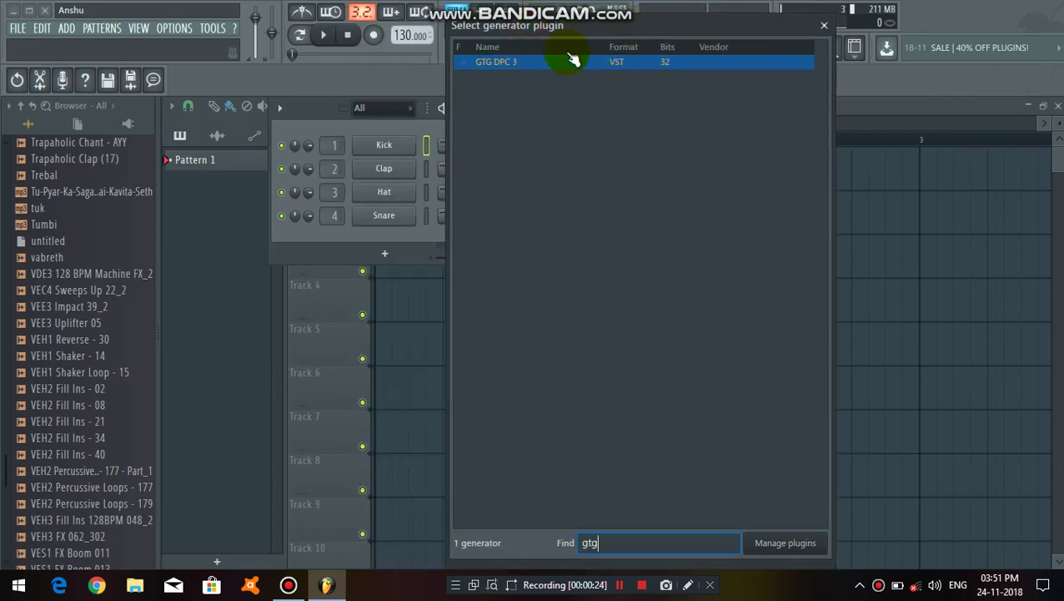
double_click(573, 67)
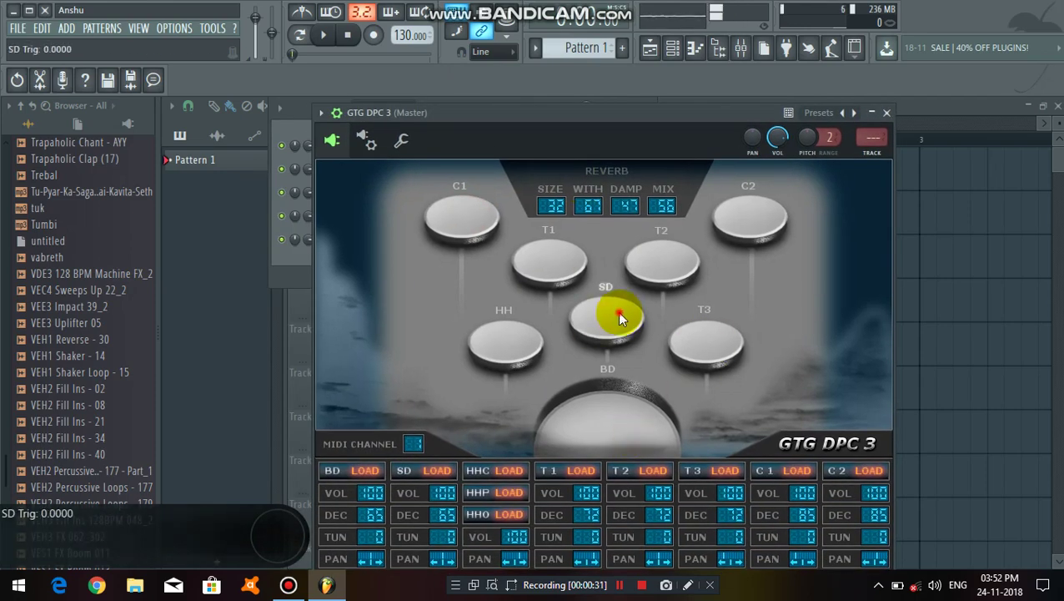
Audition the GTG DPC 3 drum pads, including T1, HH and C1, and close the plugin window.
left_click(559, 275)
left_click(523, 337)
left_click(480, 212)
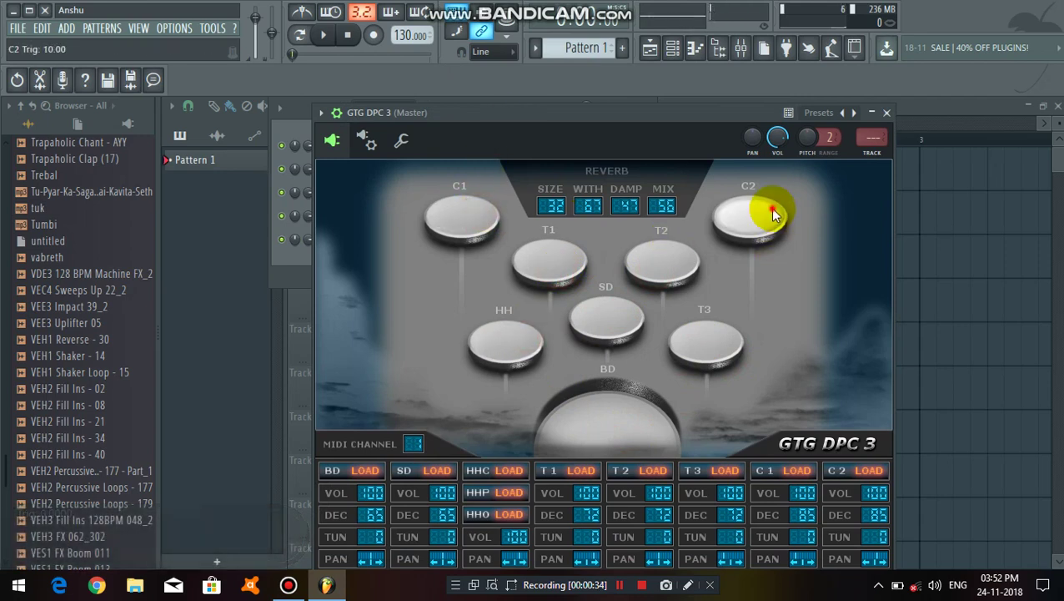
left_click(888, 112)
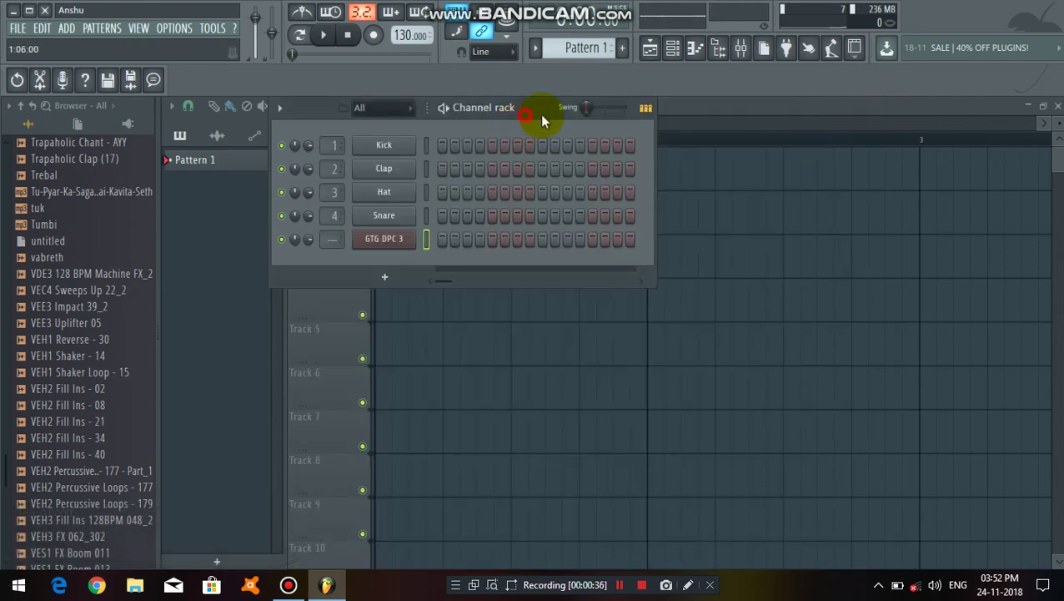
Reopen GTG DPC 3 from the channel rack and route it to a free mixer track.
left_click_drag(526, 120, 759, 140)
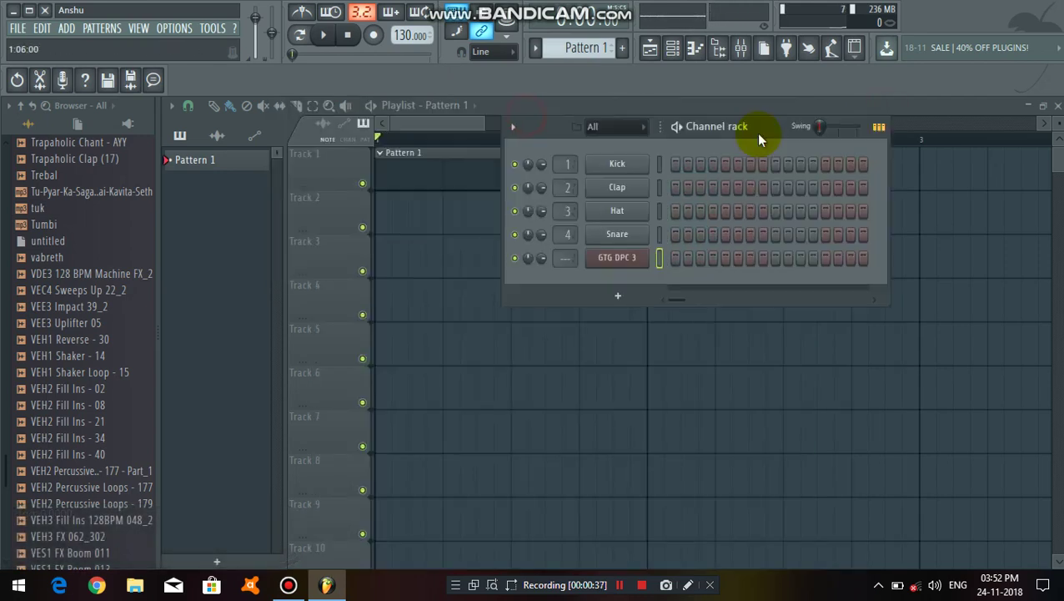
left_click(621, 257)
left_click_drag(627, 128, 640, 116)
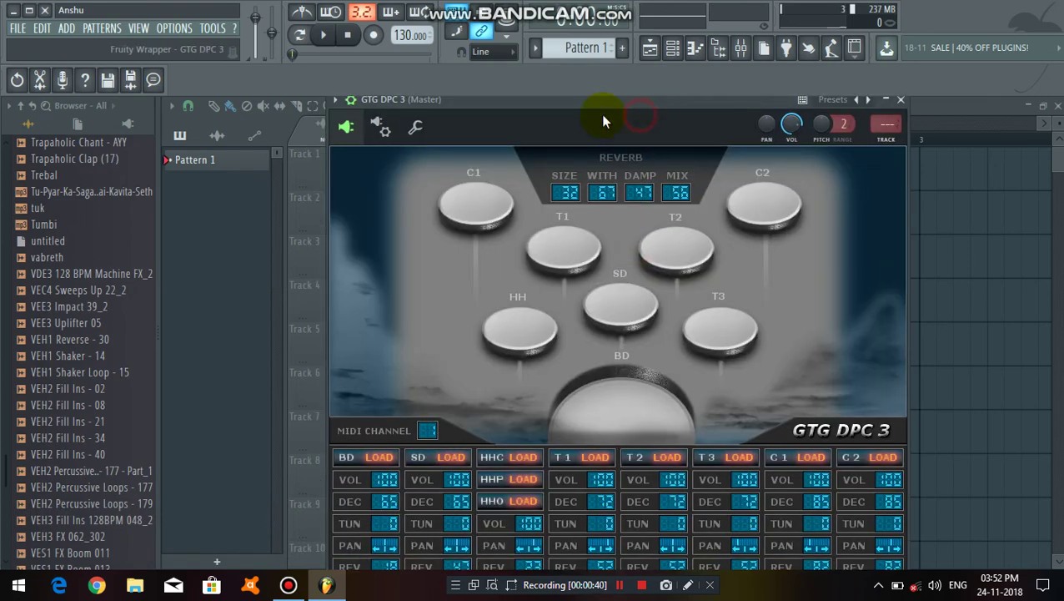
left_click(326, 93)
left_click(568, 152)
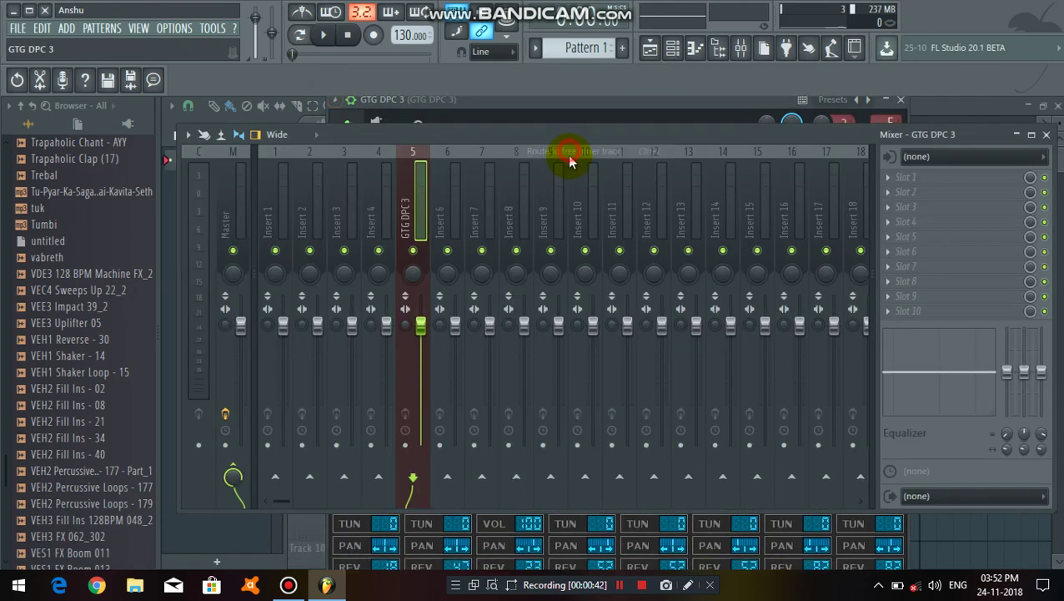
left_click_drag(564, 138, 524, 133)
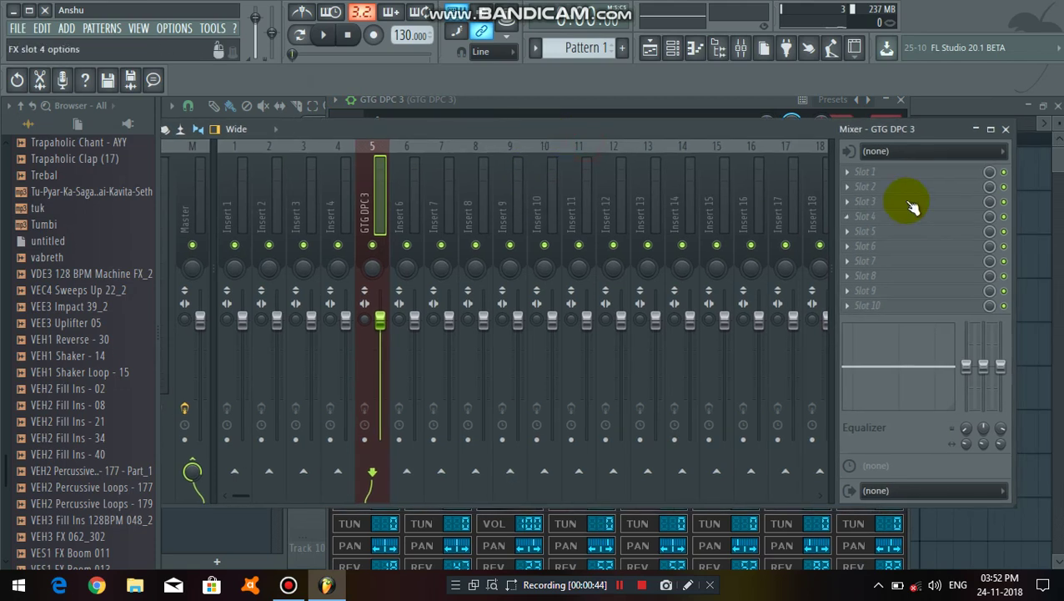
Load Fruity Limiter into effect slot 1 of the GTG DPC 3 mixer track and close the limiter, mixer and plugin windows.
left_click(860, 171)
mouse_move(867, 189)
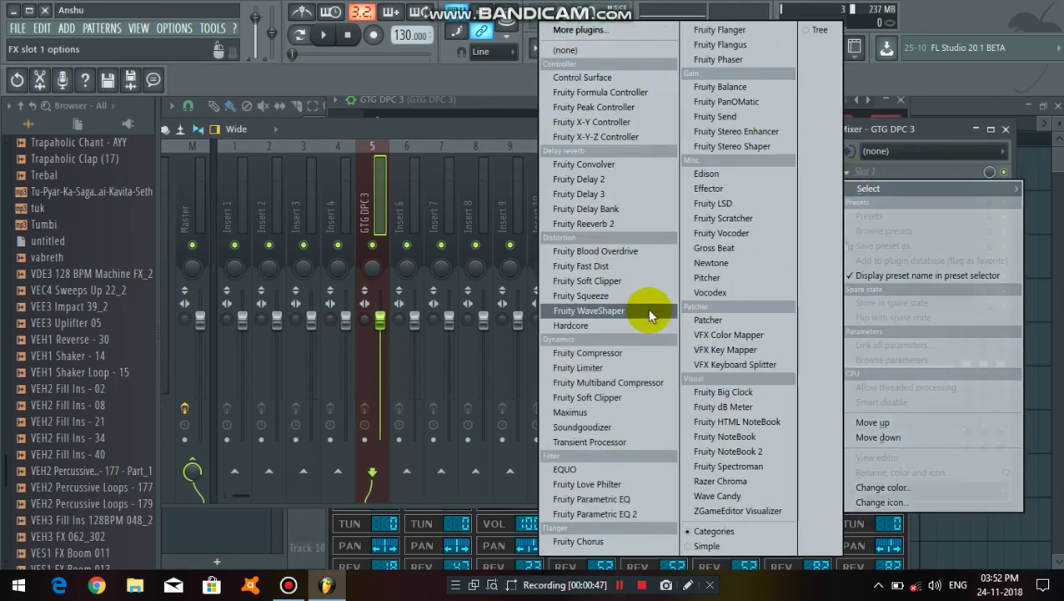
left_click(623, 367)
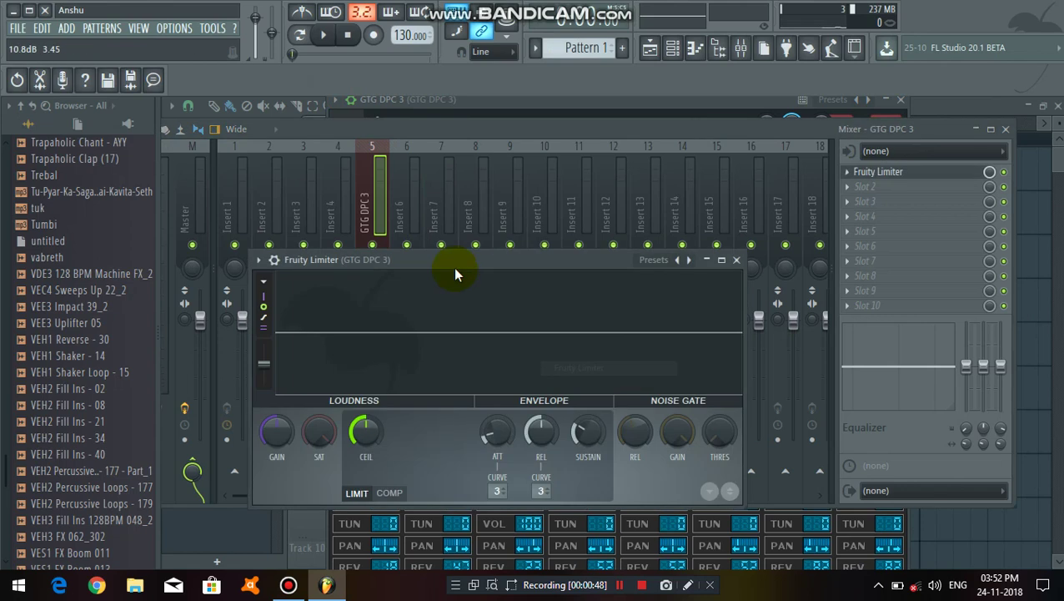
left_click_drag(490, 261, 553, 179)
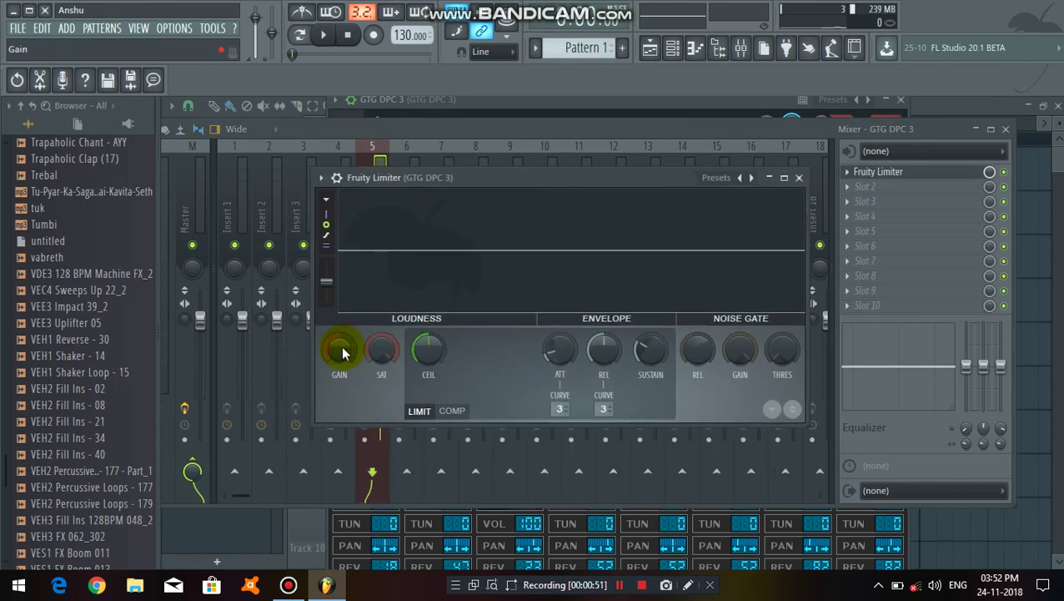
left_click(784, 178)
left_click(1043, 106)
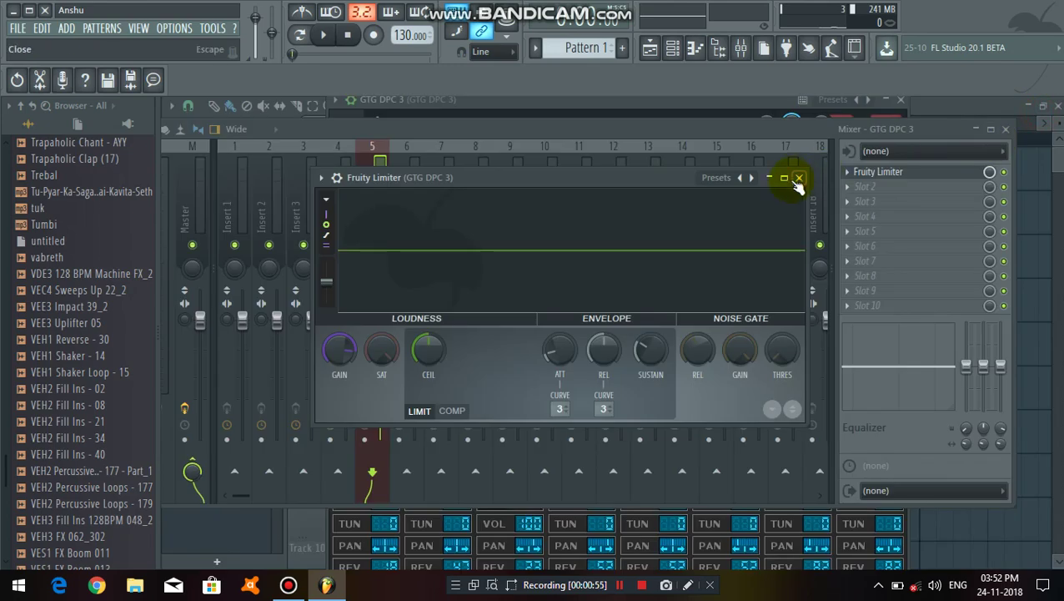
left_click(798, 179)
left_click(1005, 129)
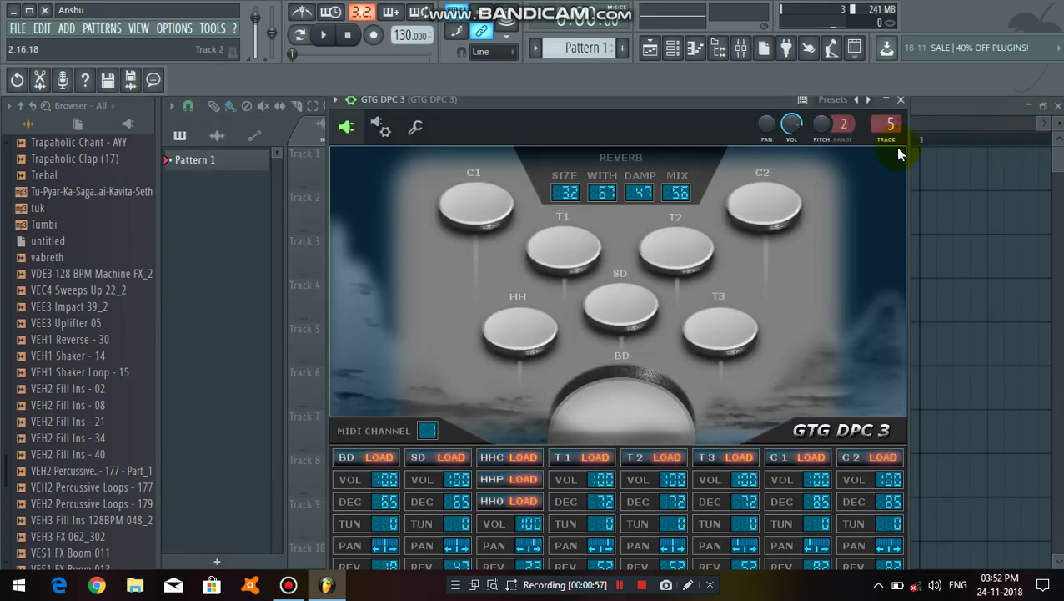
left_click(907, 103)
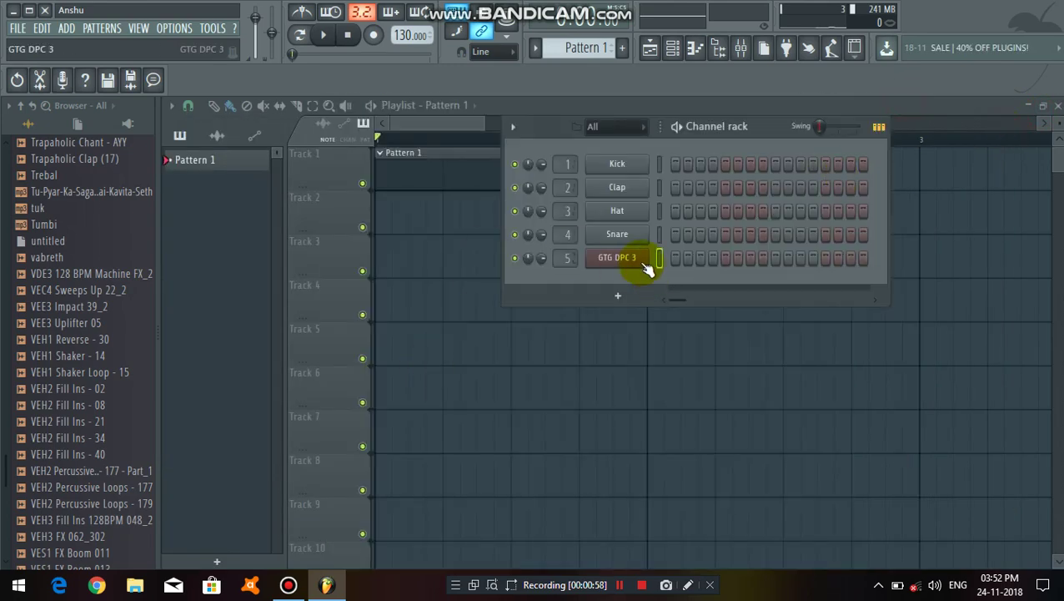
Open the GTG DPC 3 channel in the piano roll and place a two-step C3 note at the start of bar 1.
right_click(641, 260)
left_click(679, 259)
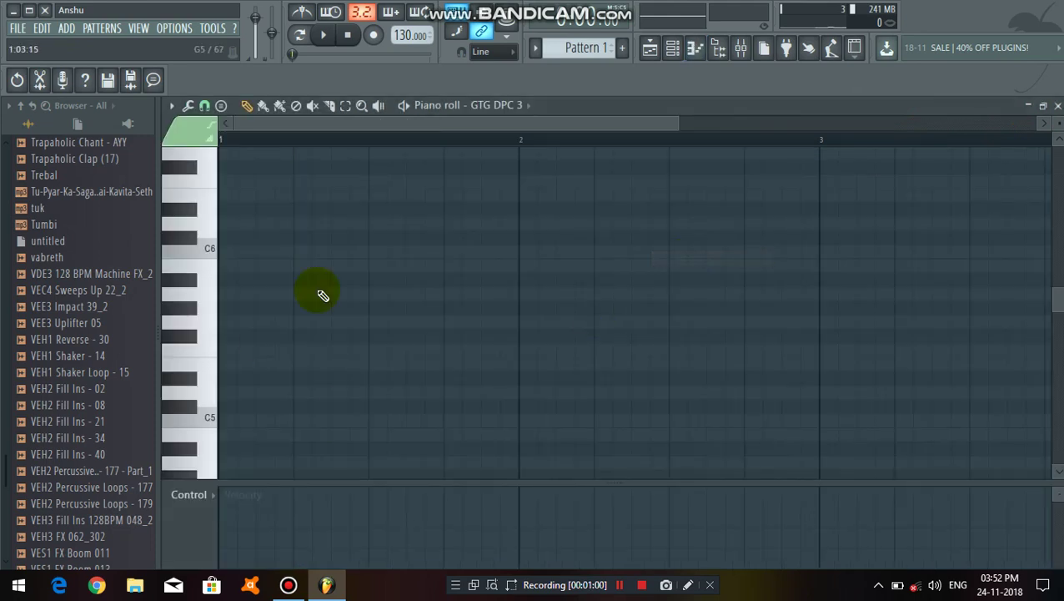
scroll(323, 296, "down", 6)
scroll(271, 218, "down", 3)
scroll(242, 139, "up", 3)
left_click_drag(276, 131, 249, 134)
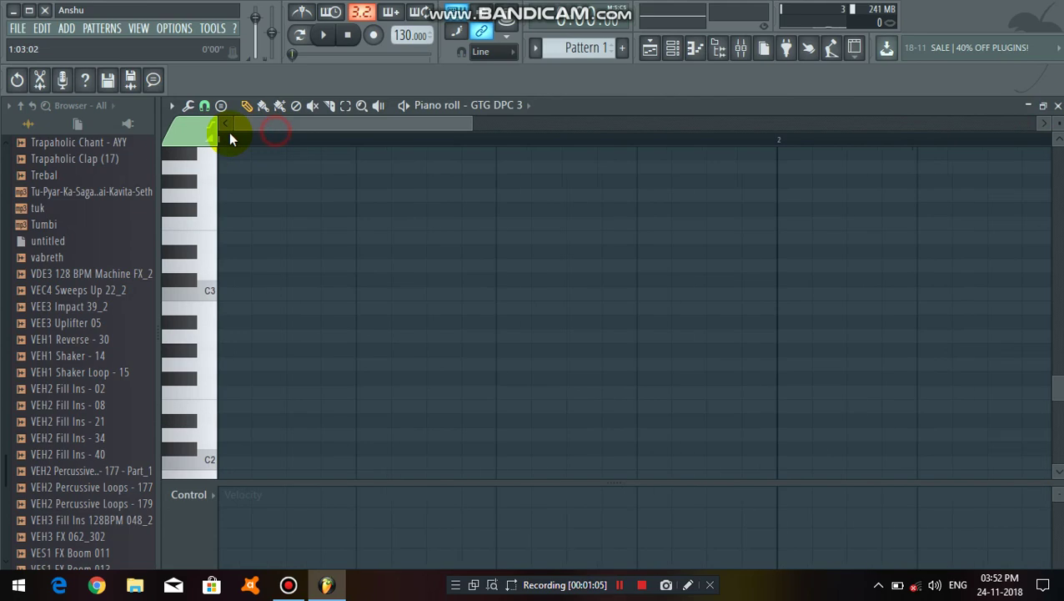
left_click_drag(238, 296, 258, 180)
scroll(294, 316, "up", 2)
scroll(311, 142, "down", 2)
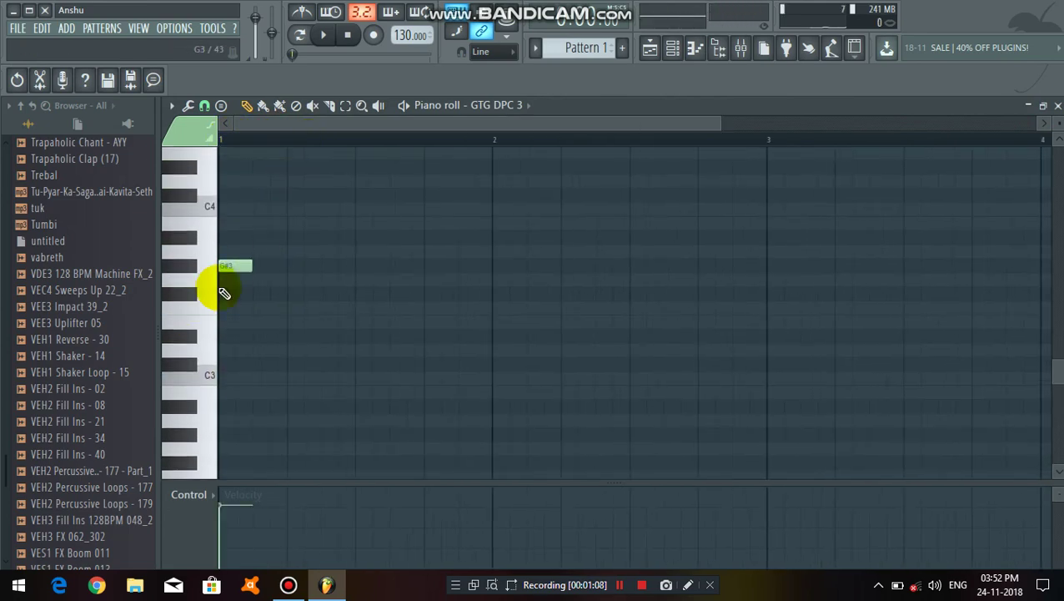
left_click_drag(228, 262, 236, 389)
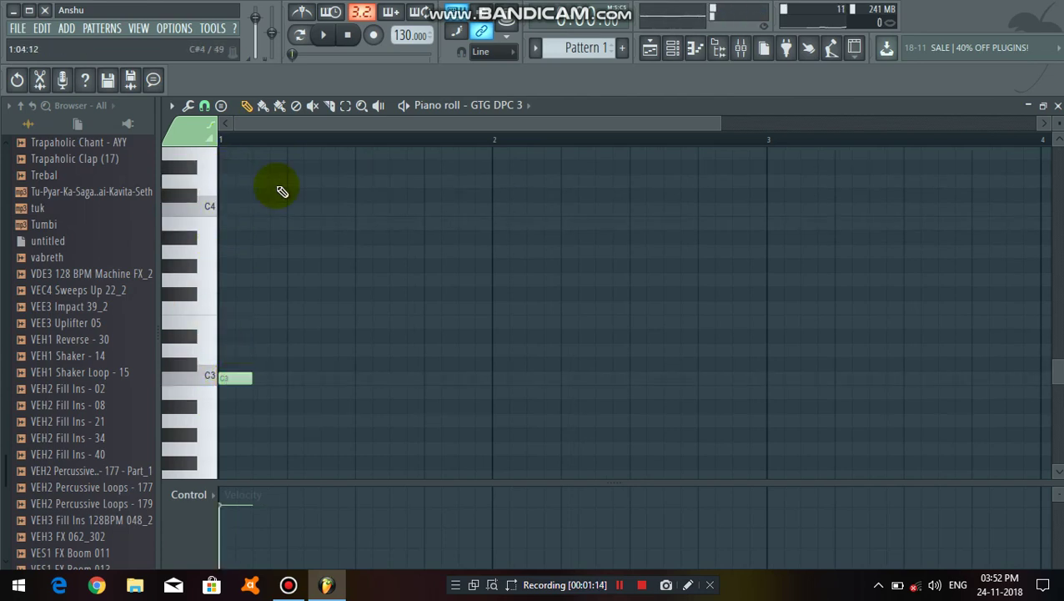
Add two more two-step C3 notes in bar 1, at 1:04:00 and 1:07:00.
scroll(261, 148, "up", 2)
scroll(250, 140, "up", 5)
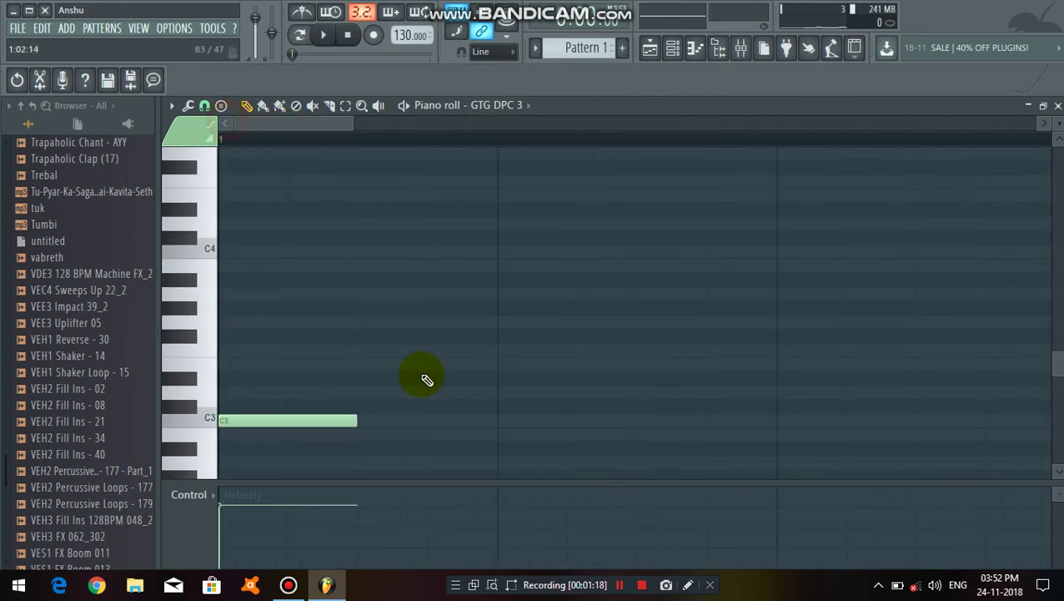
left_click(447, 421)
left_click(644, 422)
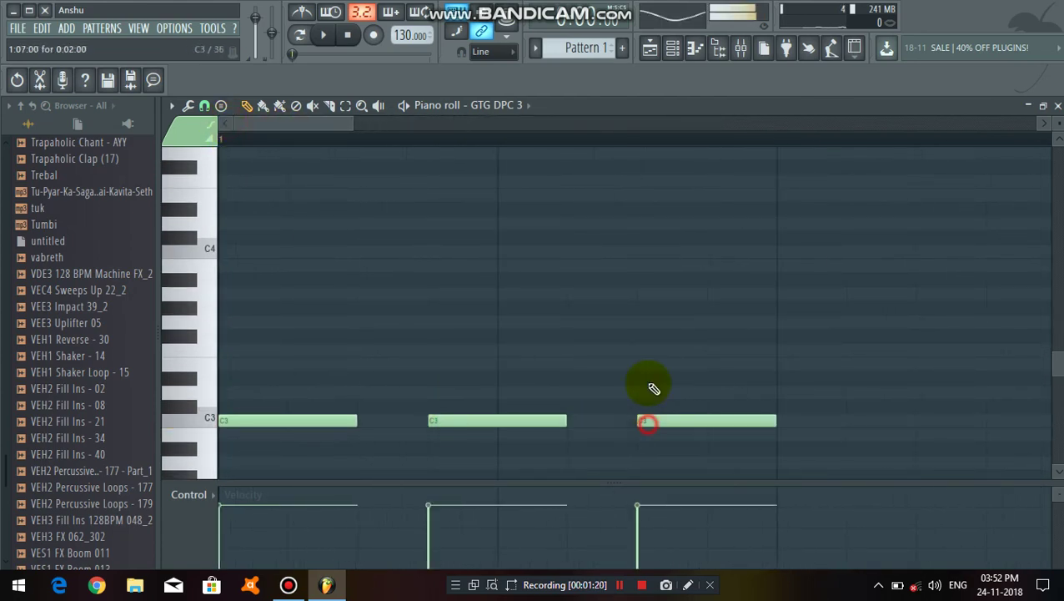
scroll(717, 140, "down", 5)
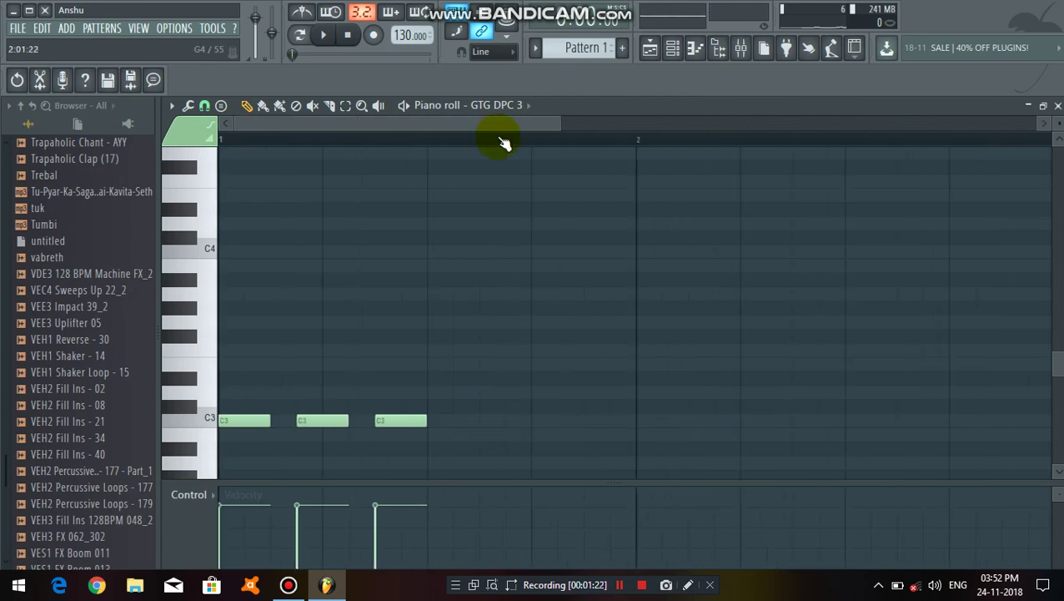
Switch playback to pattern mode and listen to the three C3 notes.
left_click(320, 38)
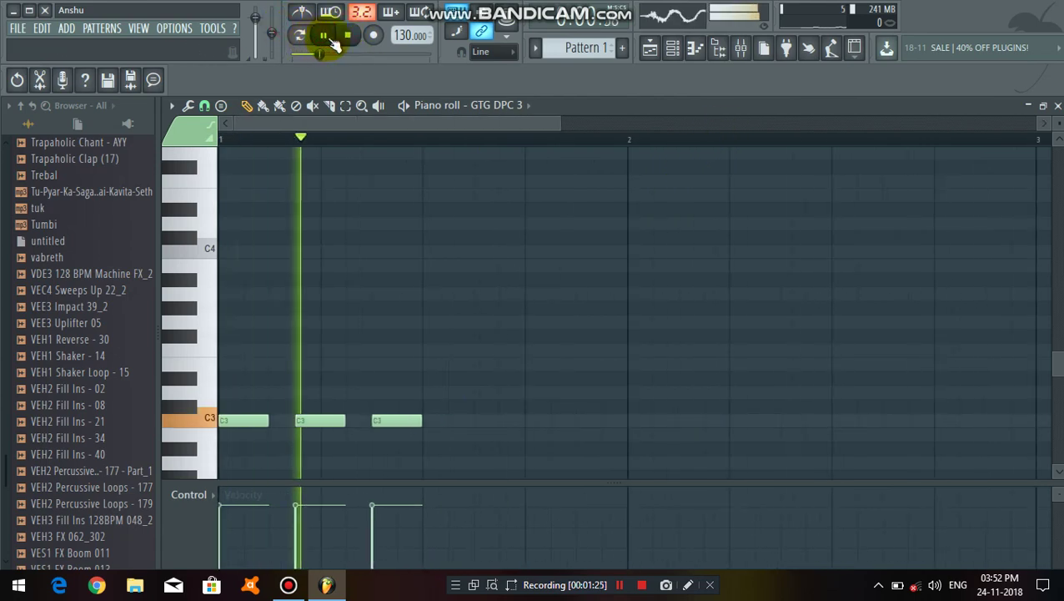
left_click(345, 38)
left_click(322, 35)
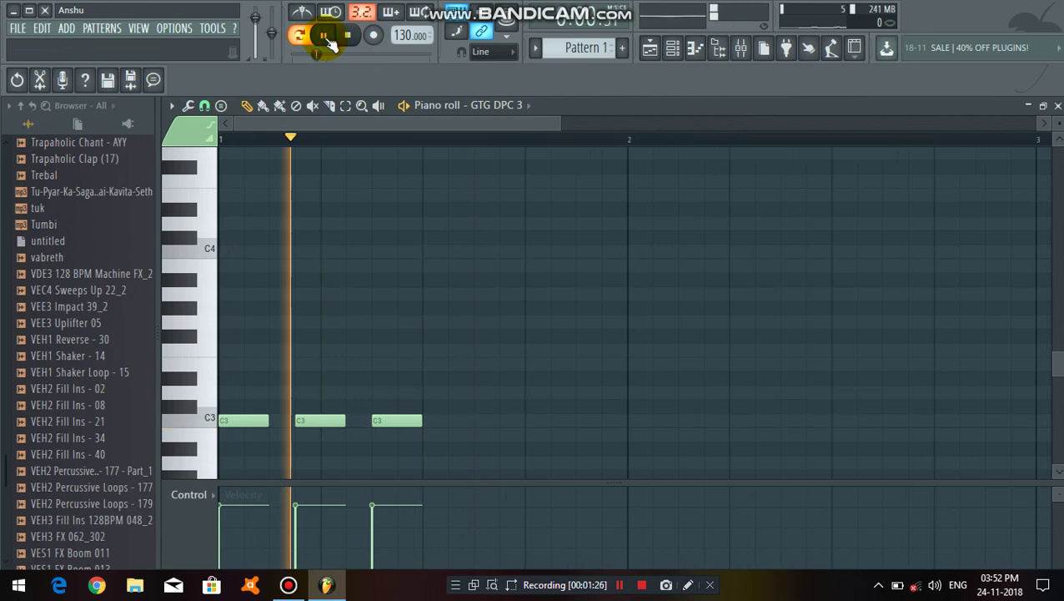
left_click(325, 36)
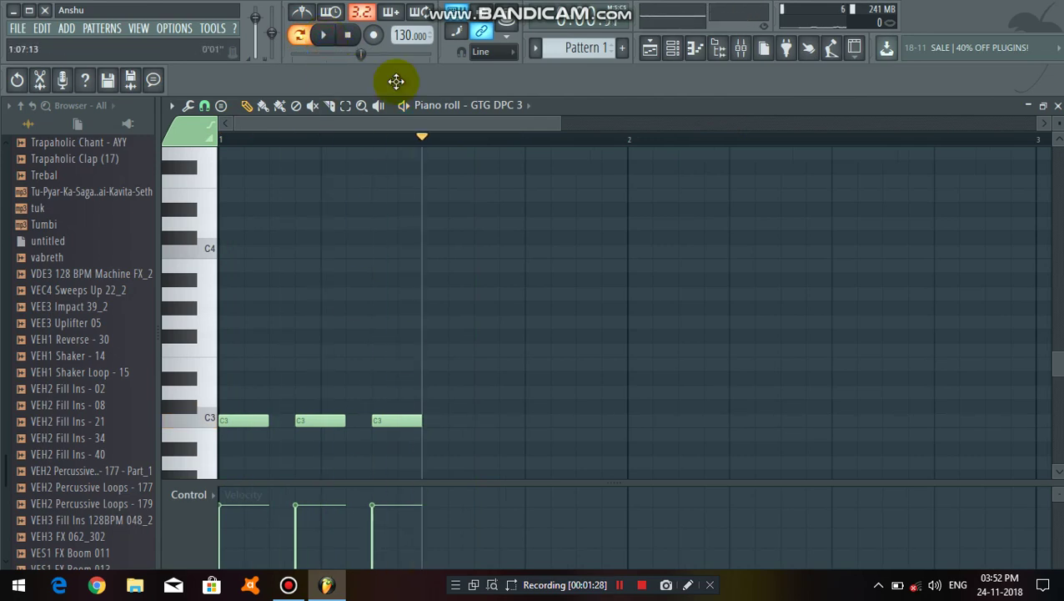
Set the project tempo to 150 BPM and play the pattern back.
right_click(409, 35)
left_click(449, 208)
type("150")
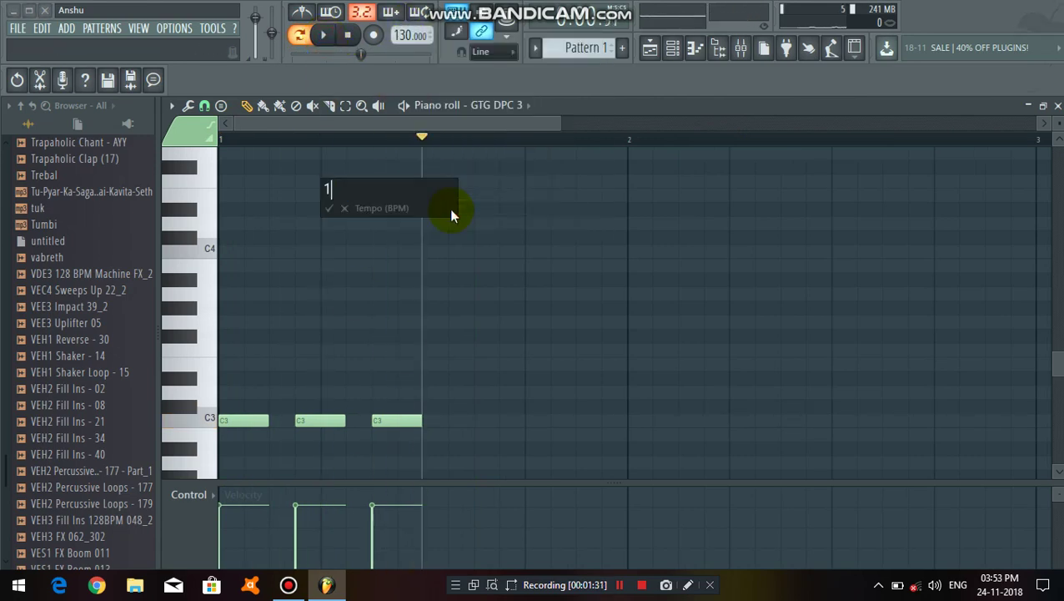
left_click(330, 209)
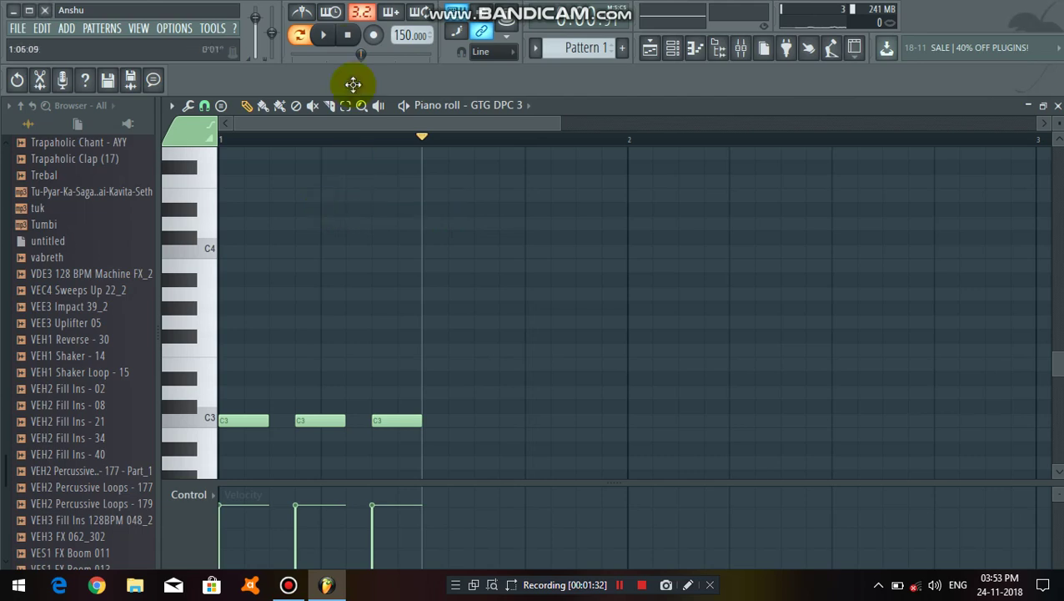
left_click(324, 35)
left_click(347, 35)
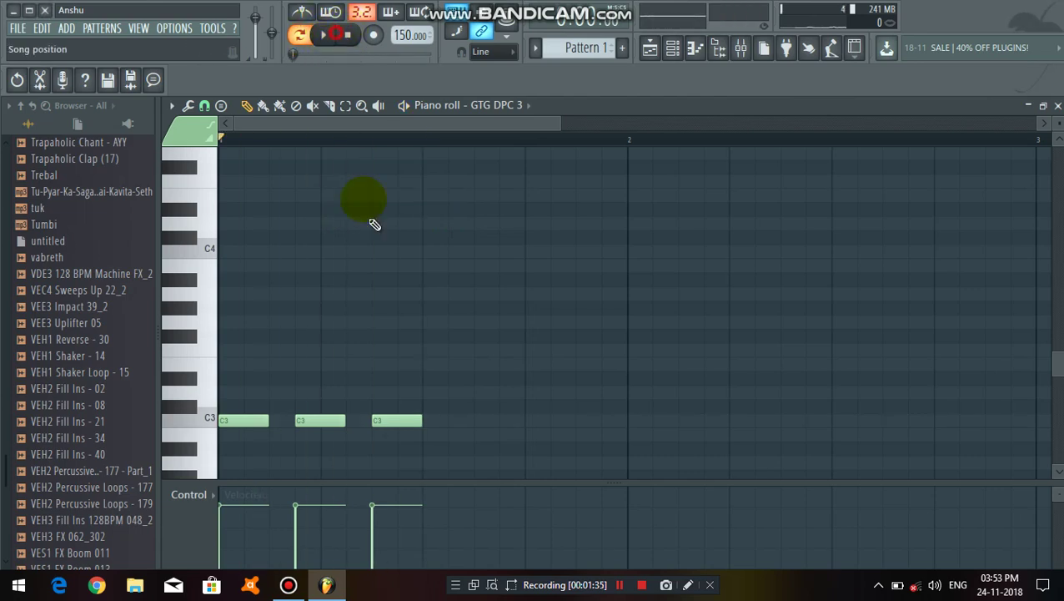
Add a two-step G3 note at 1:09:00, directly after the third C3 note.
mouse_move(440, 372)
left_mouse_down()
mouse_move(443, 293)
mouse_move(428, 337)
mouse_move(446, 321)
left_mouse_up()
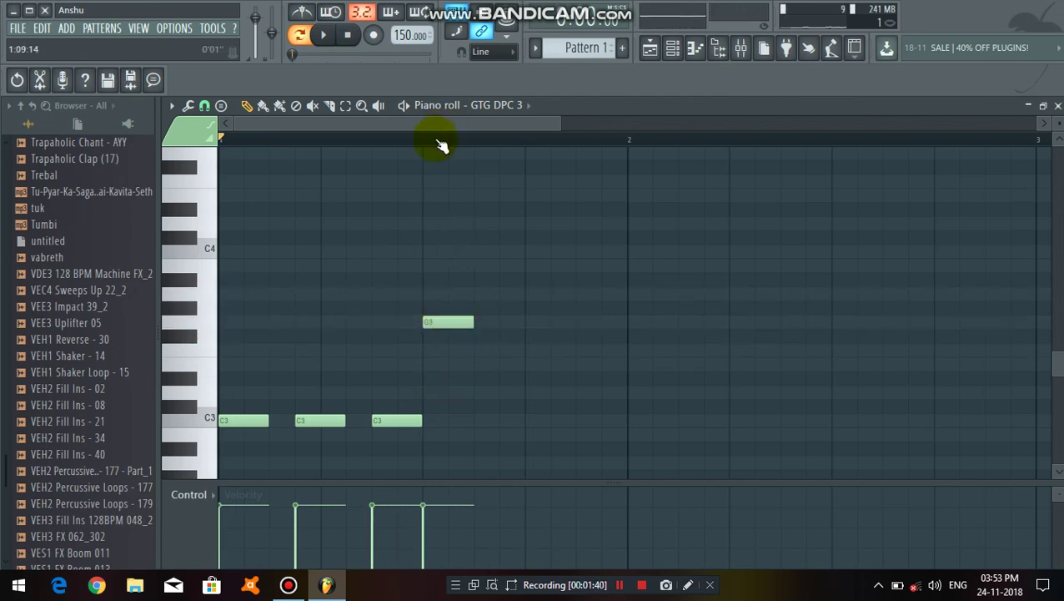
scroll(442, 146, "up", 2)
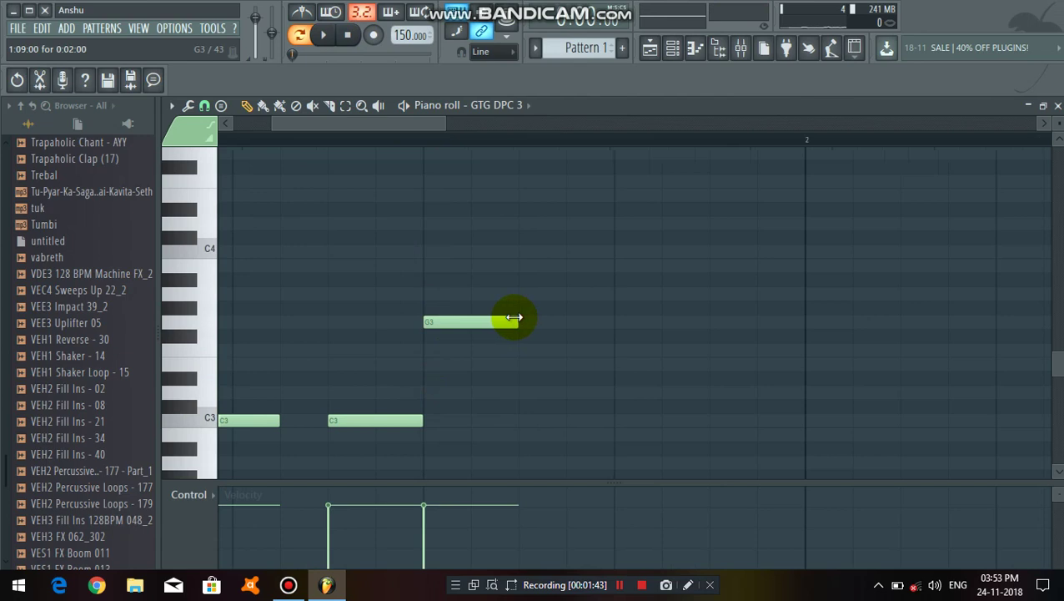
Add a two-step A3 note at 1:11:00, directly after the G3 note, and play the pattern back.
left_click(524, 290)
scroll(552, 146, "down", 3)
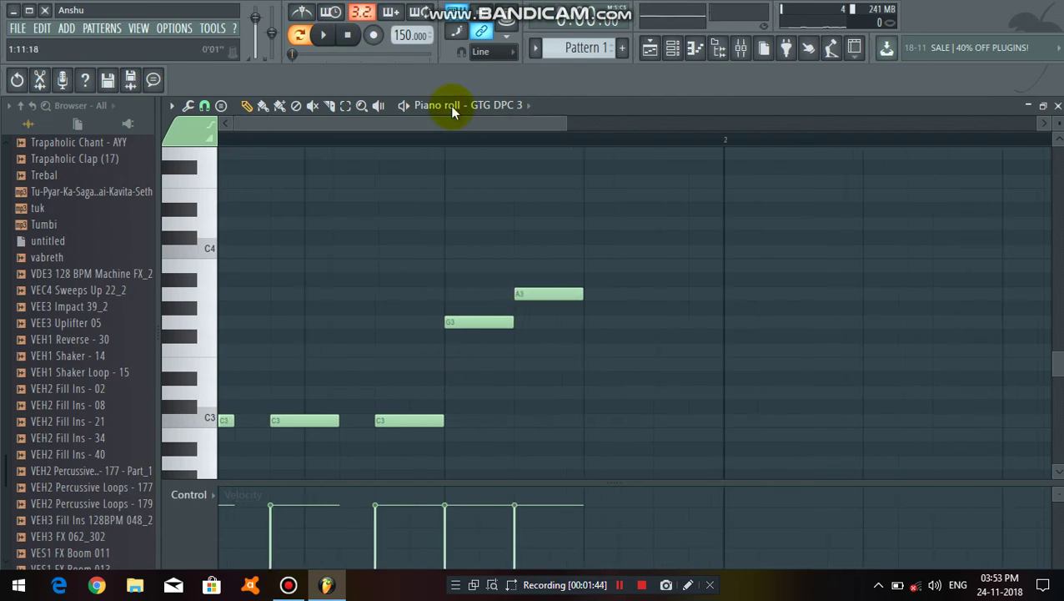
left_click(325, 35)
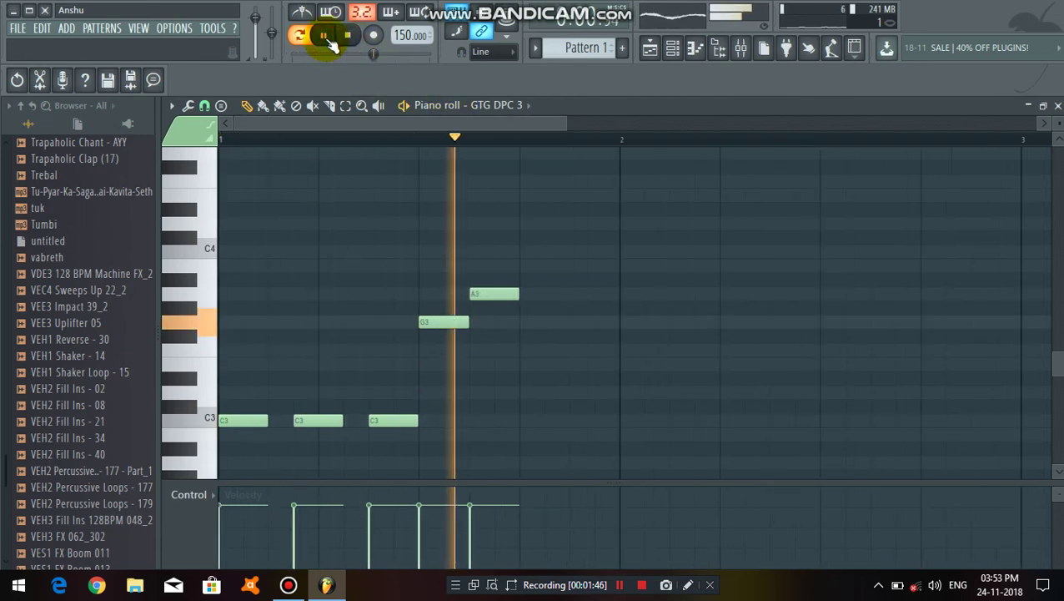
left_click(348, 35)
Add two-step D#3 notes at 1:13:00 and 1:15:00 plus an overlapping E3 note at 1:14:00, and listen to the pattern.
scroll(525, 154, "up", 3)
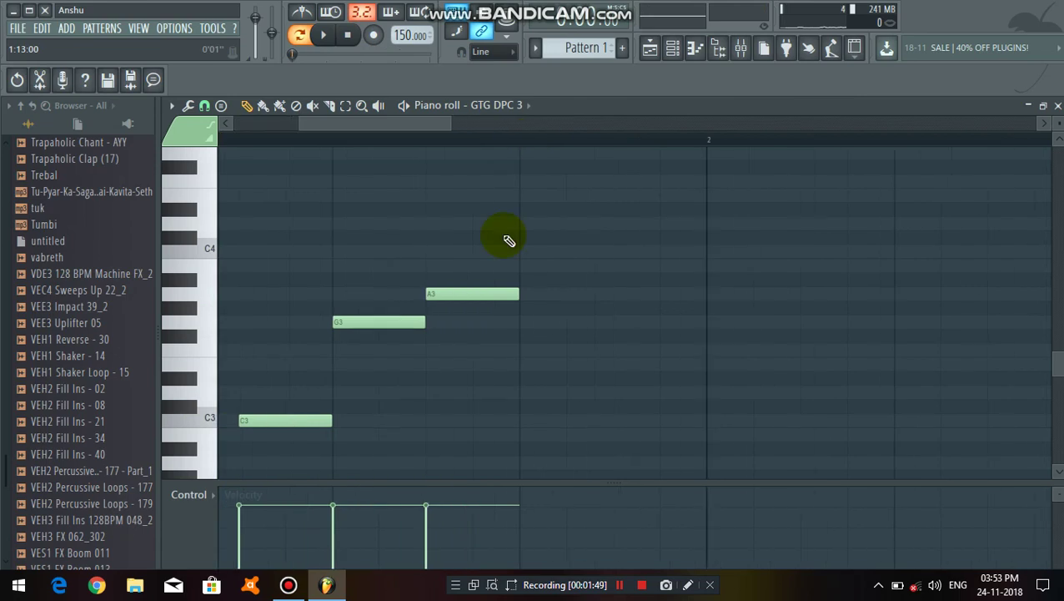
left_click(503, 375)
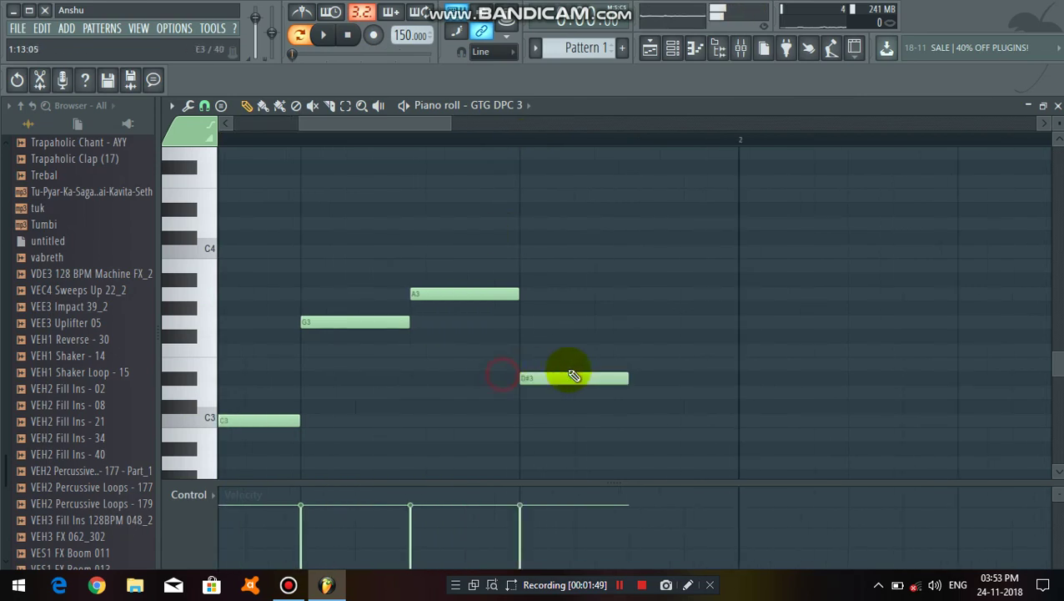
left_click(640, 378)
left_click(607, 364)
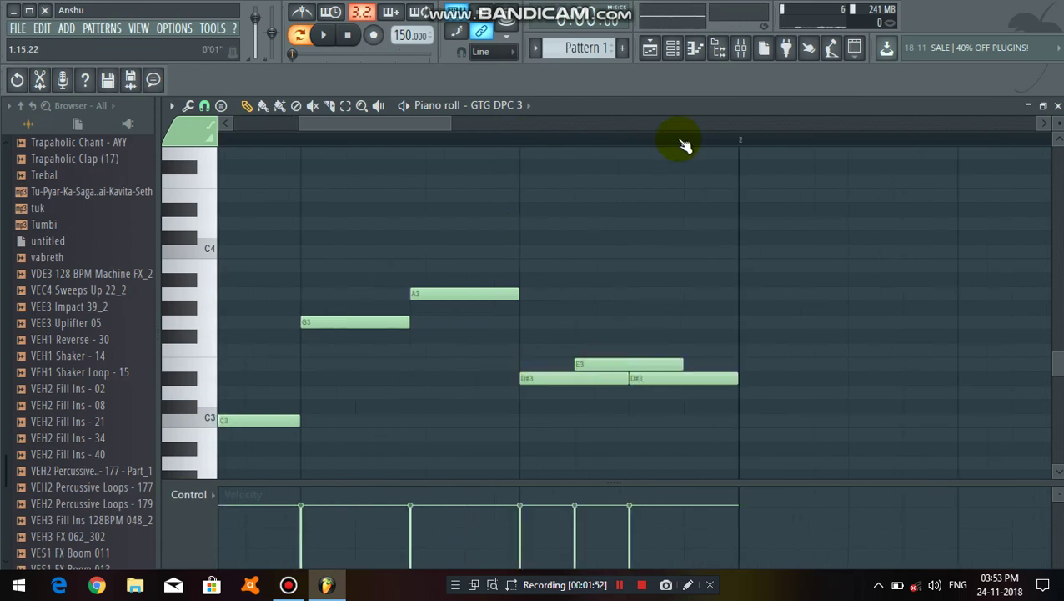
scroll(685, 140, "down", 3)
left_click(327, 39)
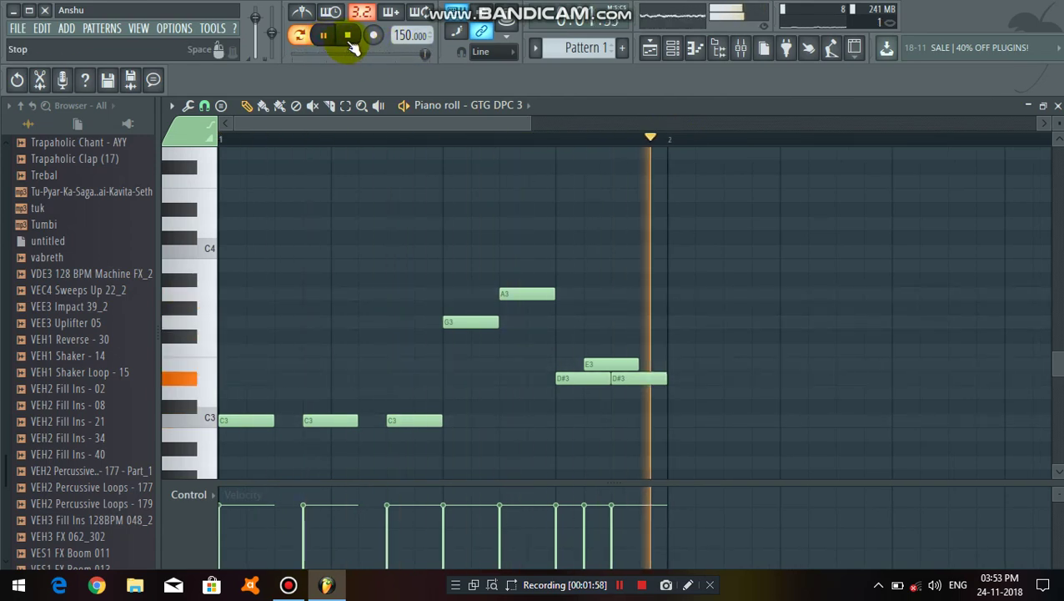
left_click(349, 37)
Shift the G3, A3 and first D#3 notes one step earlier behind the shortened third C3 note, and play the pattern.
scroll(559, 154, "up", 3)
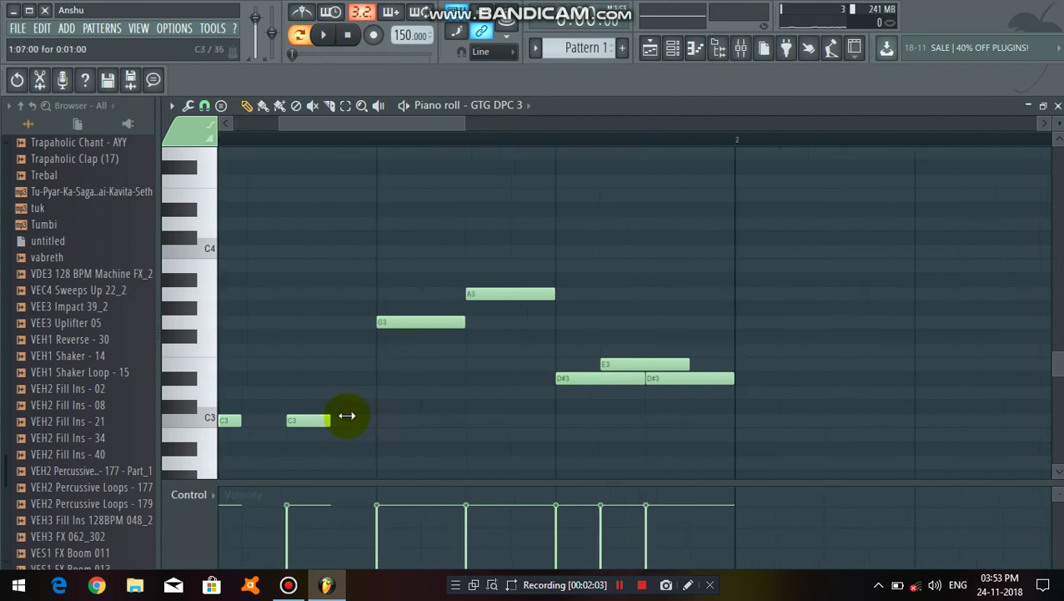
left_click_drag(401, 326, 356, 326)
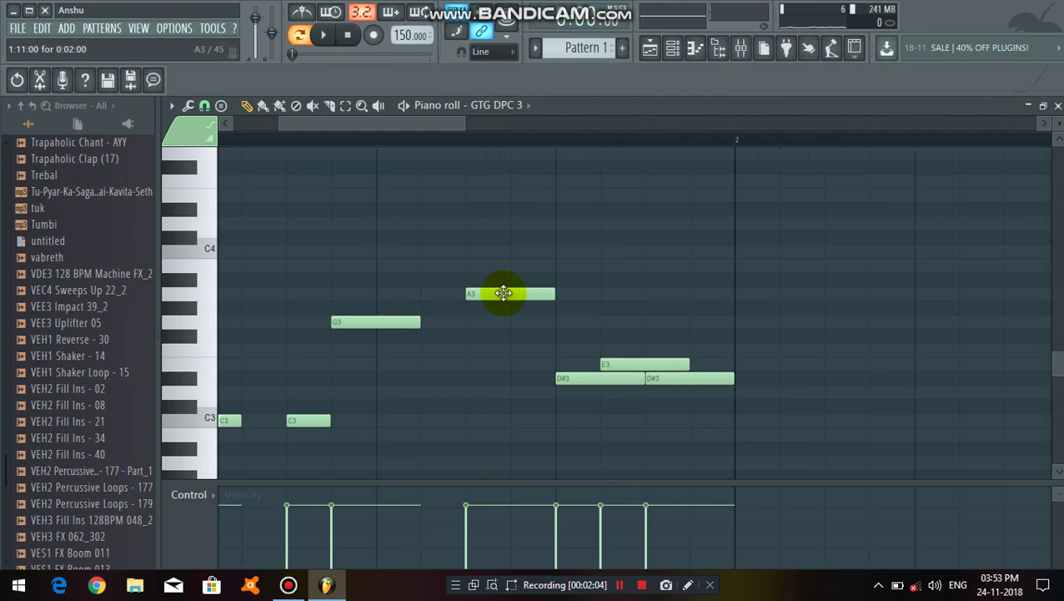
left_click_drag(520, 293, 475, 293)
left_click_drag(609, 382, 565, 380)
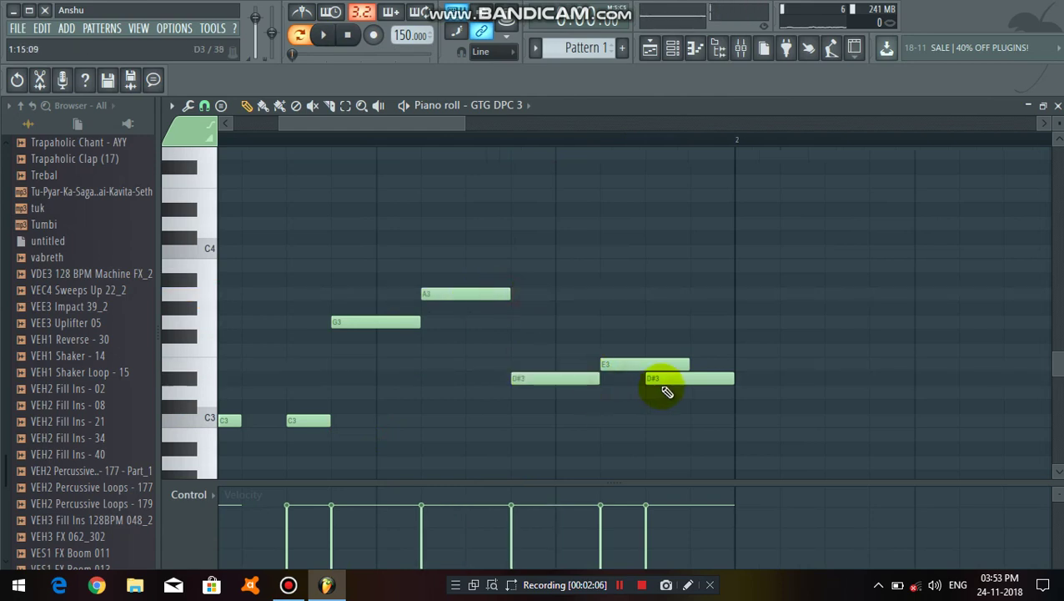
scroll(708, 147, "down", 3)
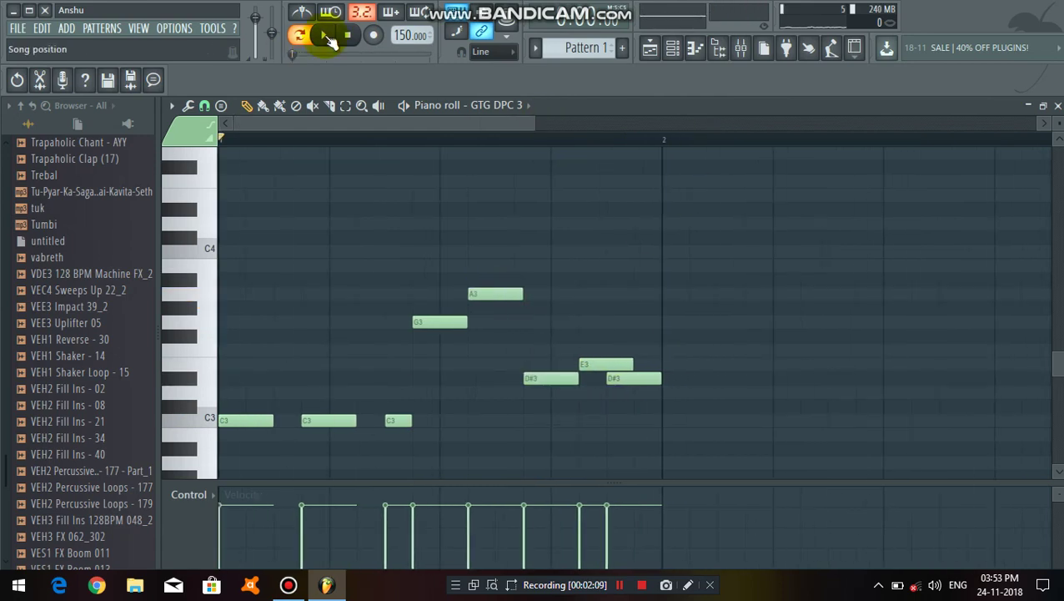
left_click(318, 34)
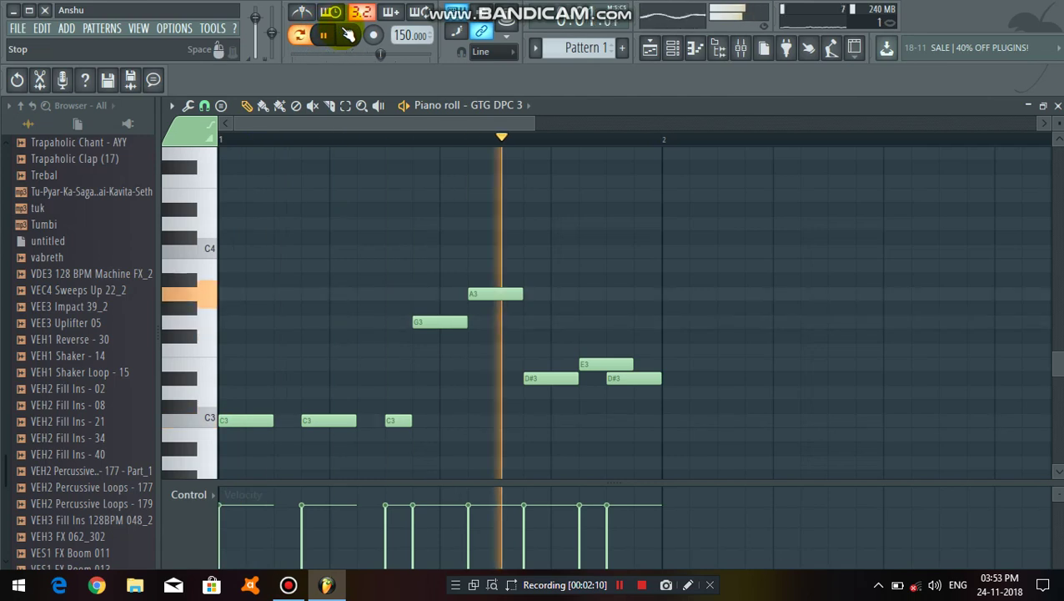
left_click(349, 36)
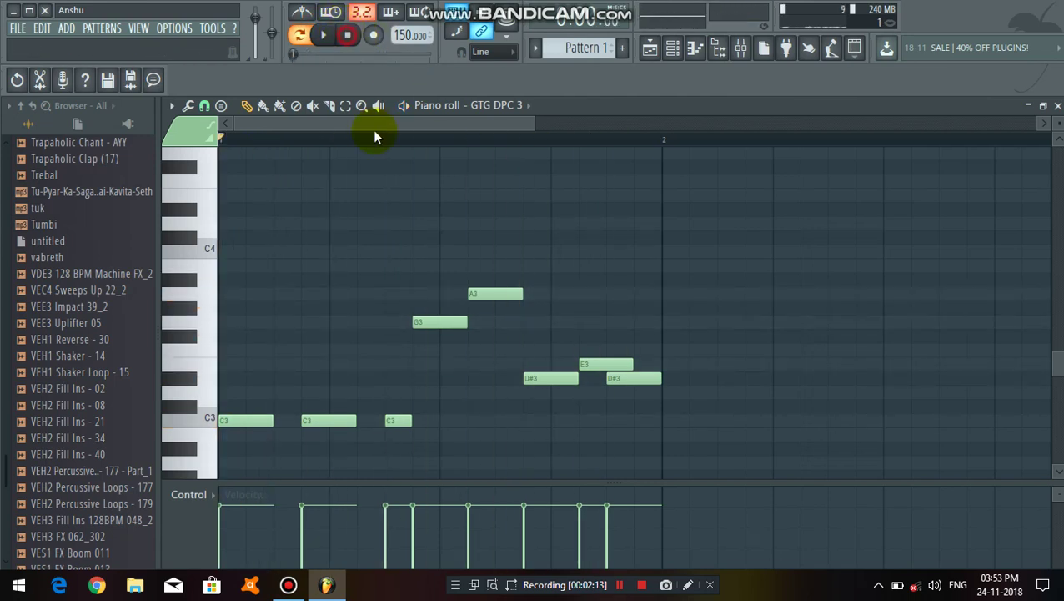
Lengthen the third C3 note back to two steps, shorten G3 to one step at 1:09:00, and play the pattern.
scroll(284, 127, "up", 3)
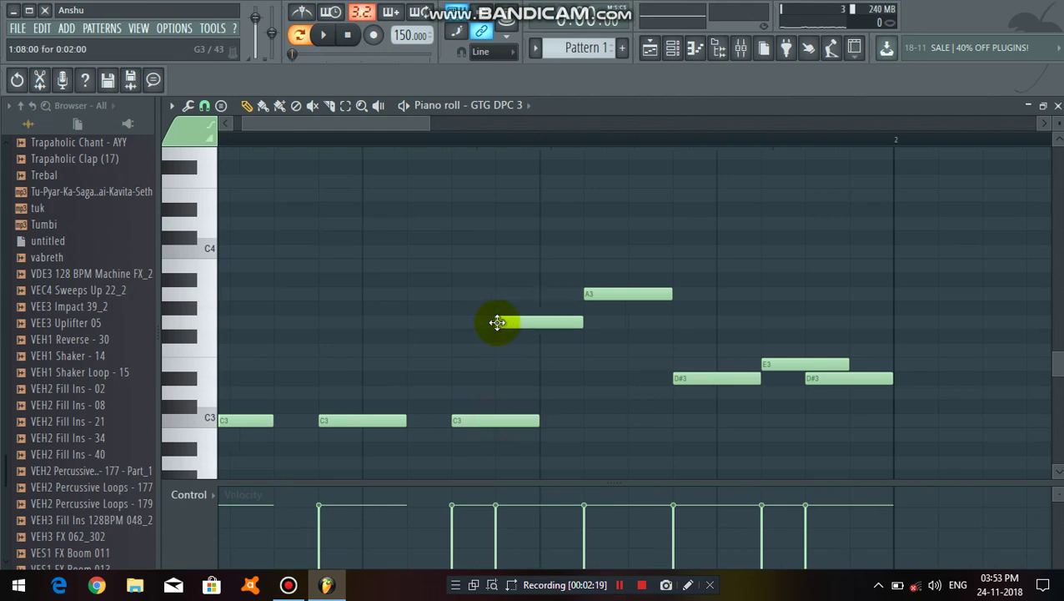
left_click_drag(519, 323, 609, 323)
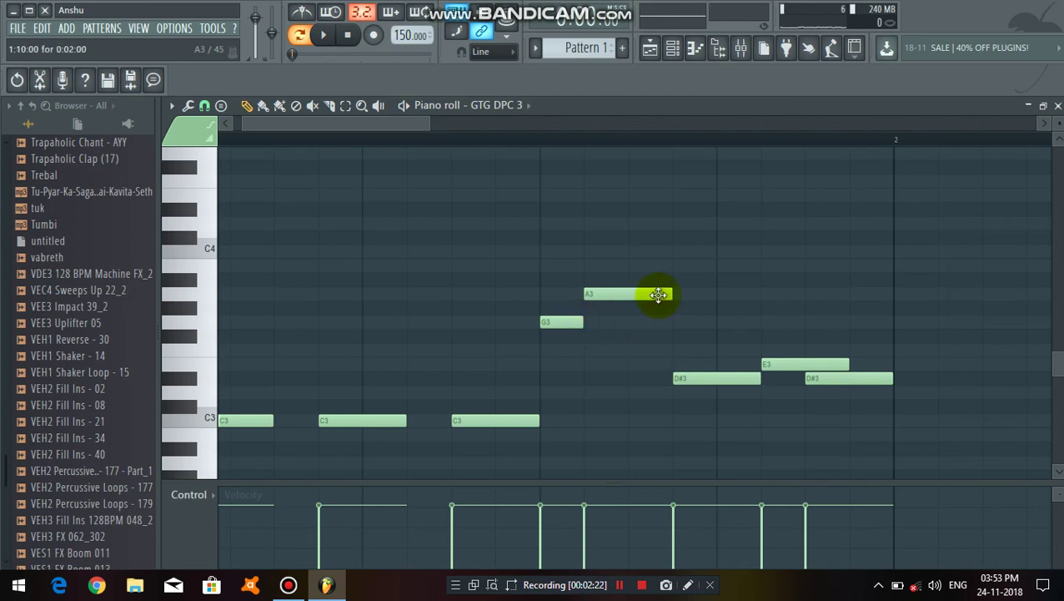
scroll(674, 146, "down", 1)
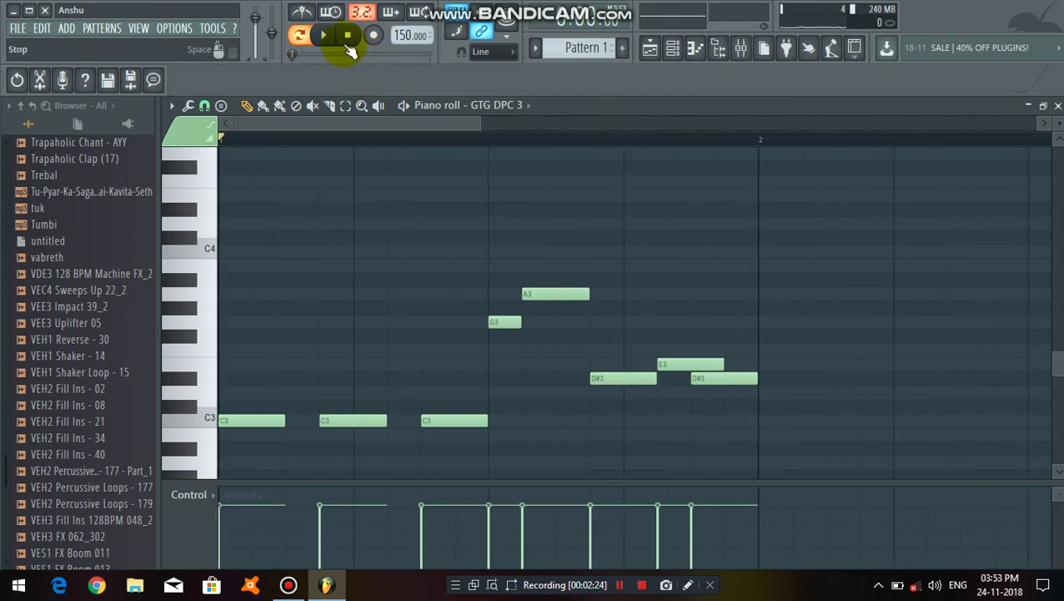
key("space")
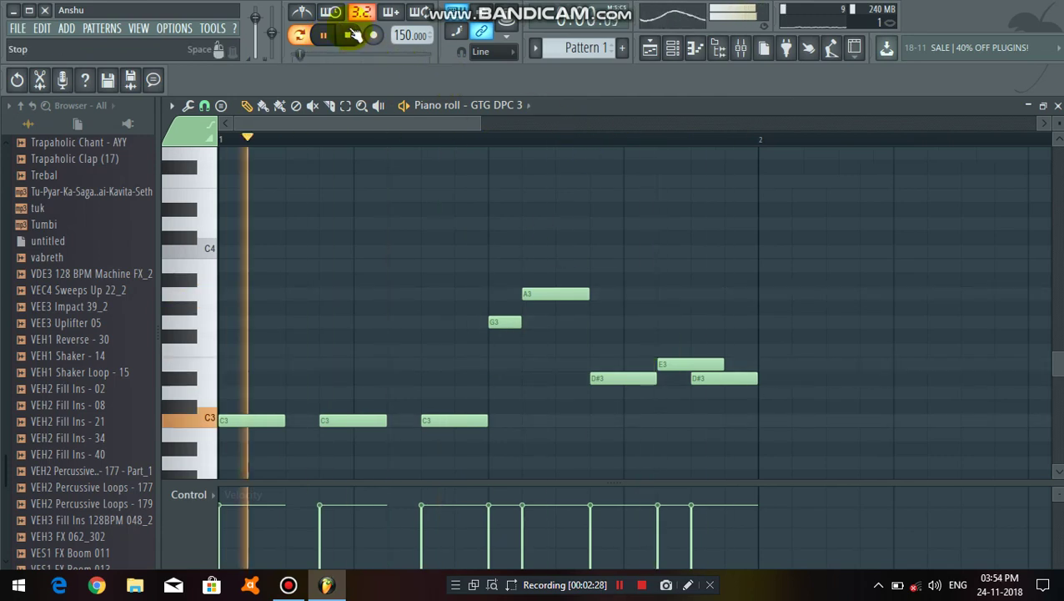
scroll(443, 143, "down", 2)
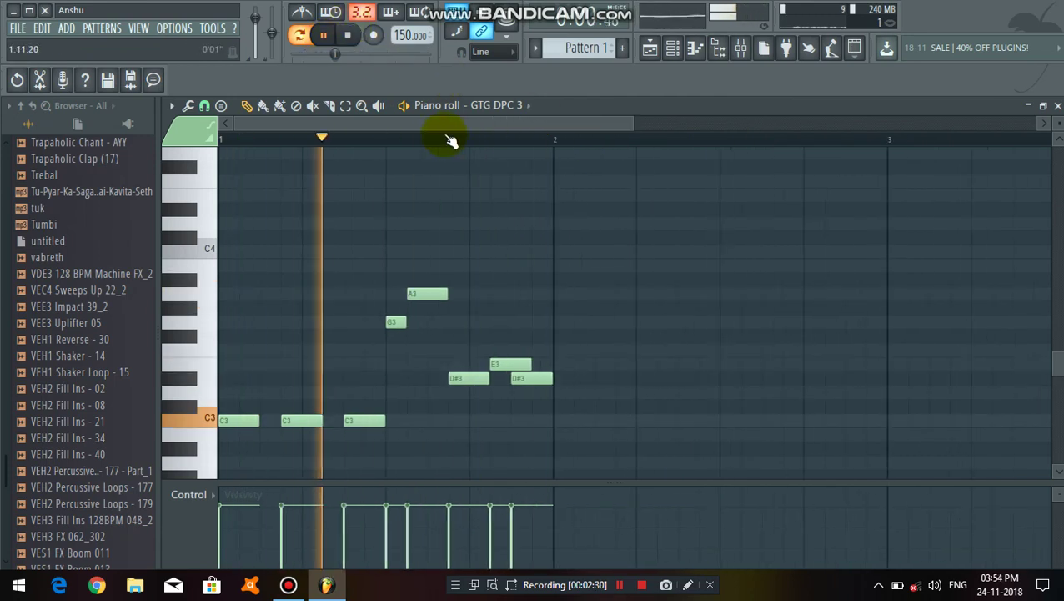
left_click(350, 37)
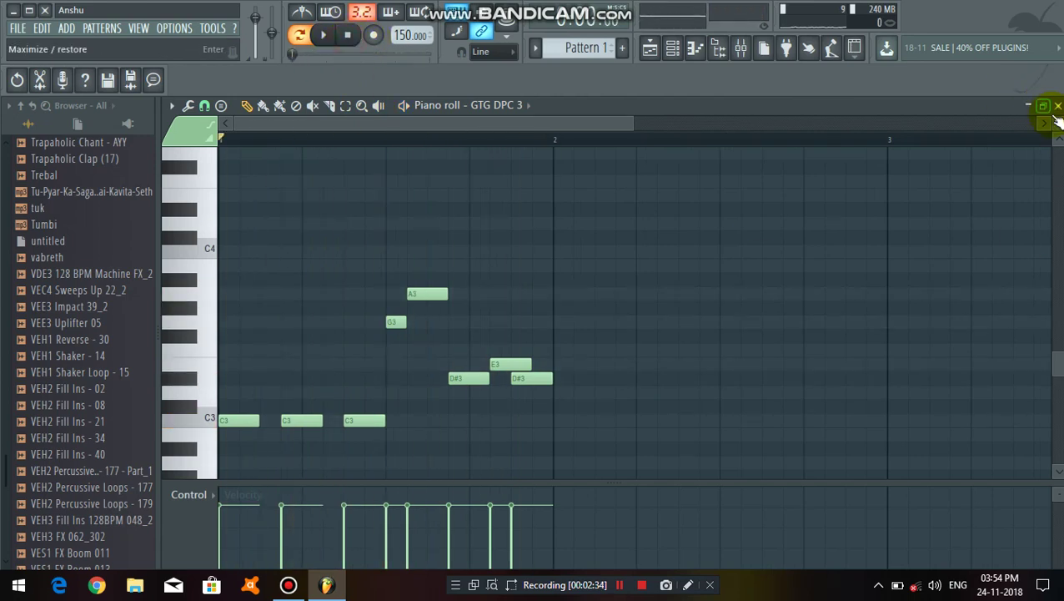
Close the piano roll and play the Pattern 1 clip on Track 1 of the playlist in song mode.
left_click(1058, 107)
right_click(805, 379)
scroll(552, 140, "down", 2)
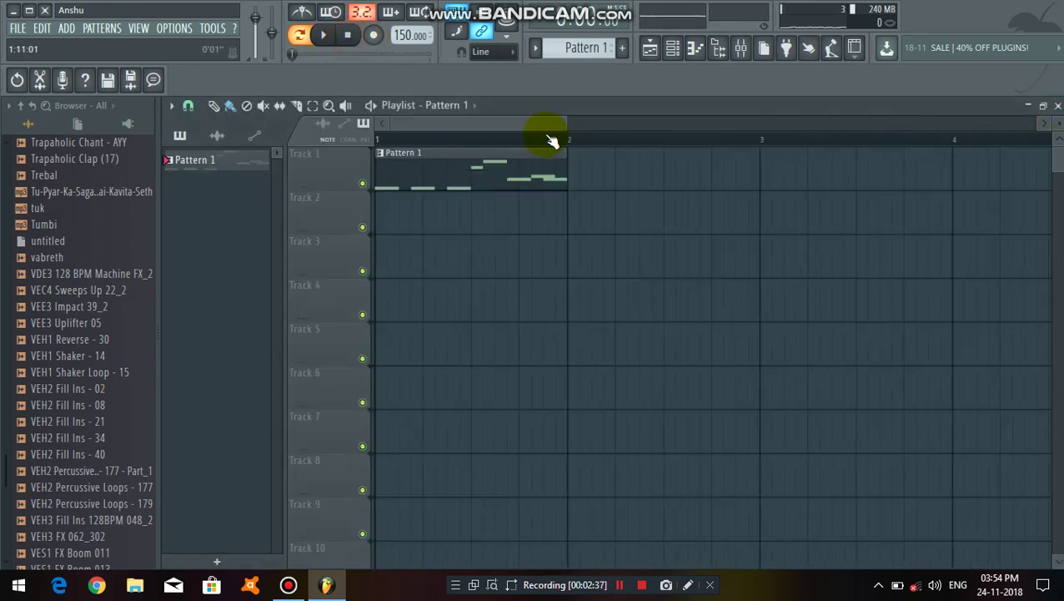
left_click(332, 34)
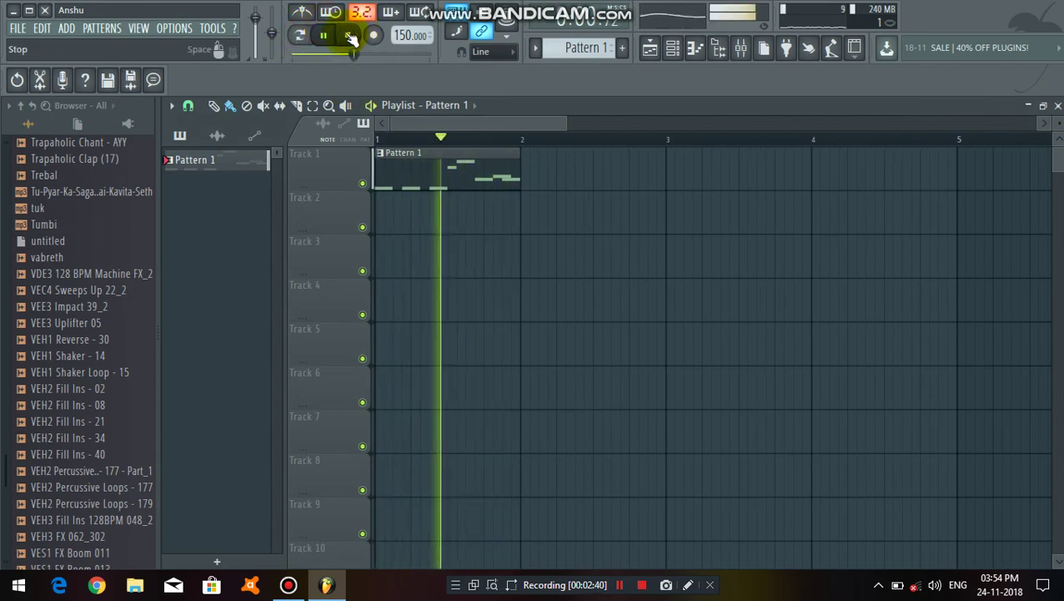
left_click(349, 36)
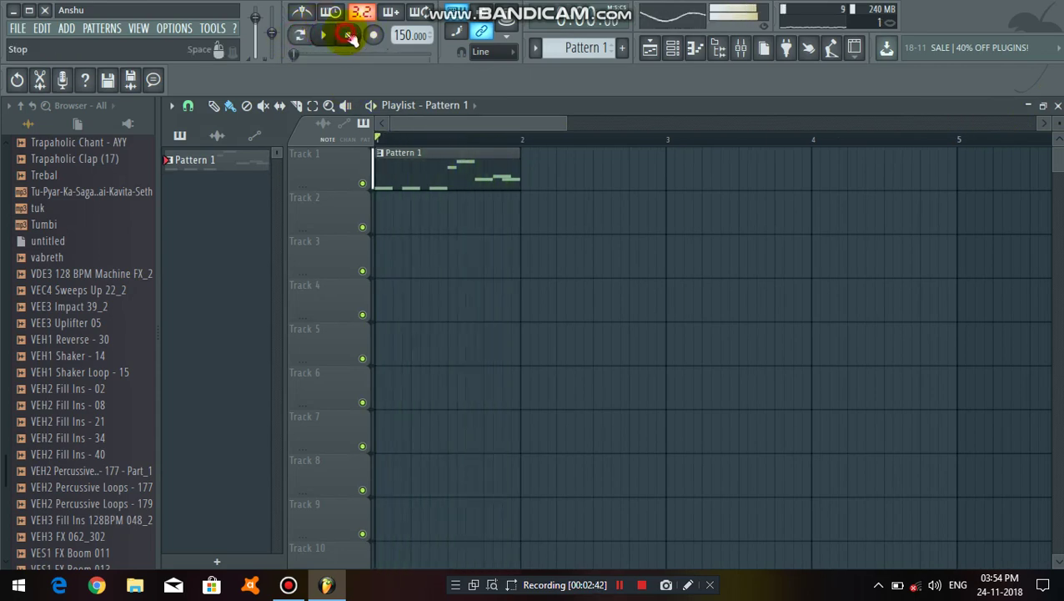
Create Pattern 2 and place its clip at bar 1 on Track 2 of the playlist.
left_click(623, 47)
left_click(639, 66)
left_click_drag(543, 225, 428, 221)
scroll(400, 141, "up", 5)
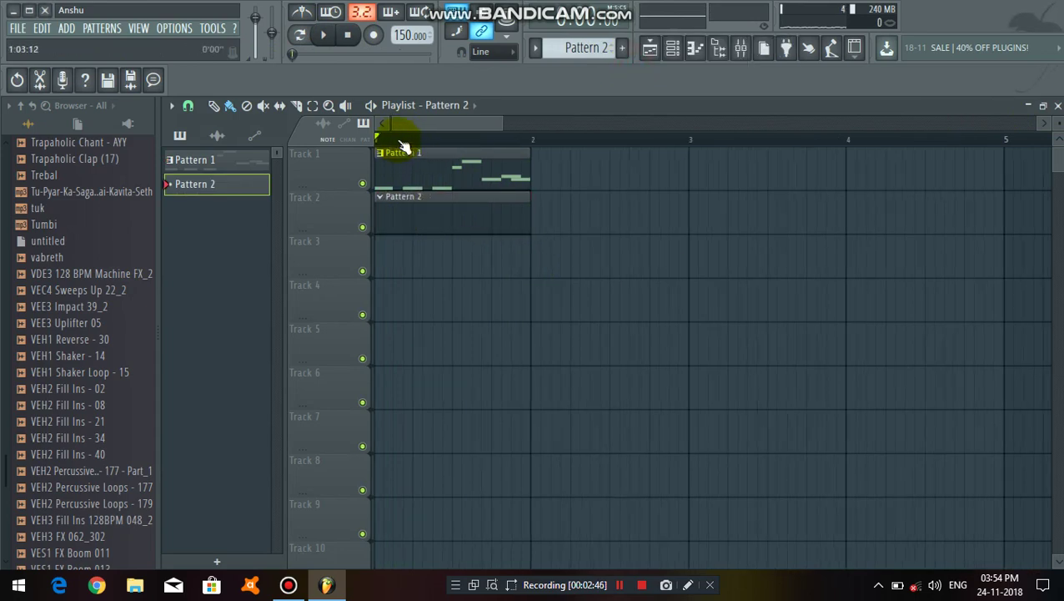
Open Pattern 2 and bring up the GTG DPC 3 channel's piano roll.
left_click(457, 231)
left_click(457, 230)
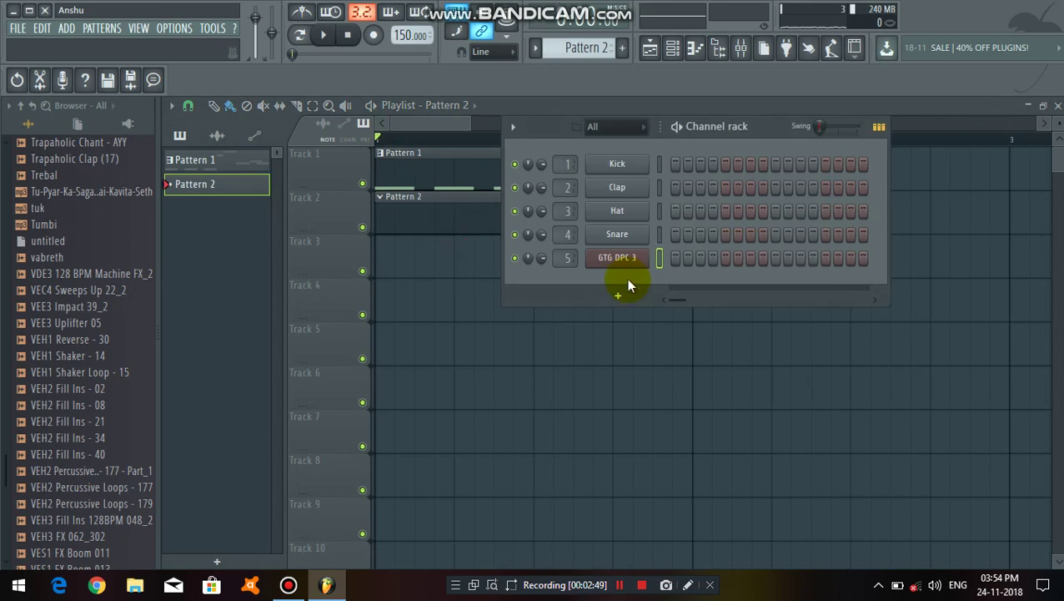
right_click(641, 251)
left_click(672, 253)
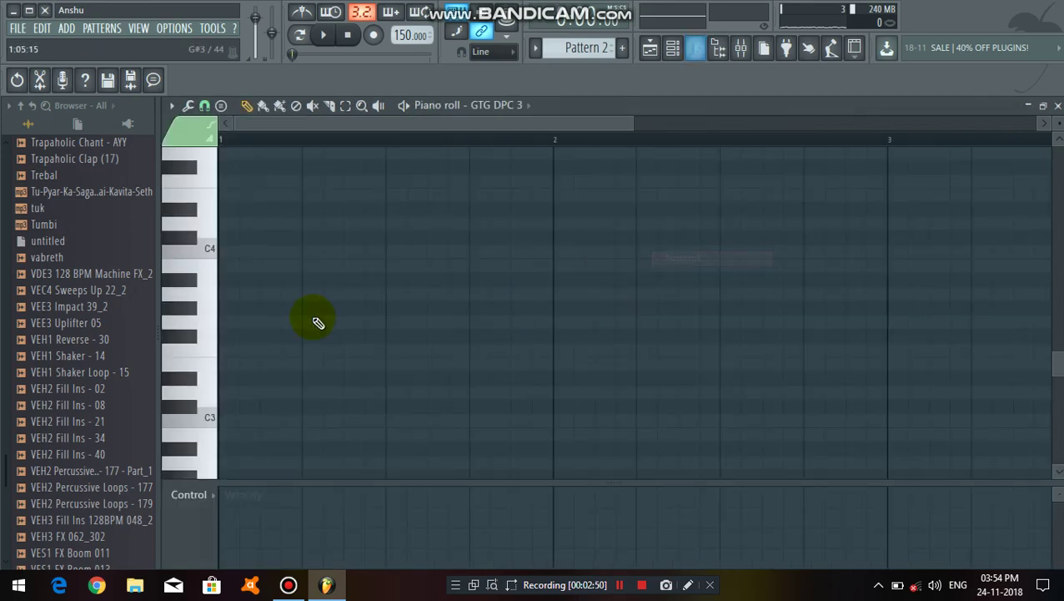
Add three two-step D#3 notes in bar 1 of Pattern 2, at 1:01:00, 1:04:00 and 1:07:00.
scroll(315, 328, "down", 3)
scroll(257, 138, "up", 3)
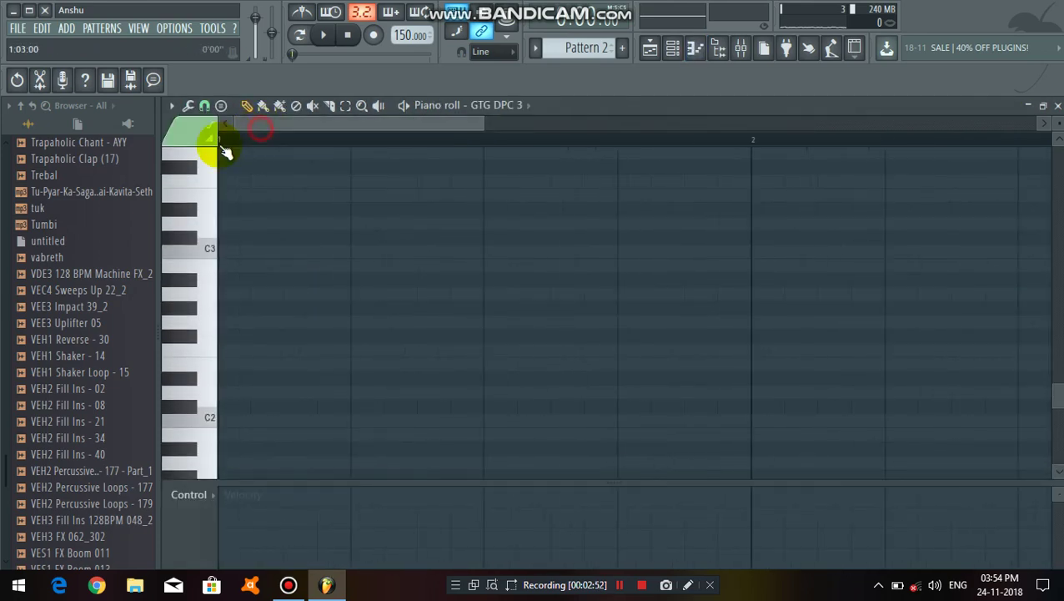
left_click(232, 249)
scroll(250, 316, "up", 3)
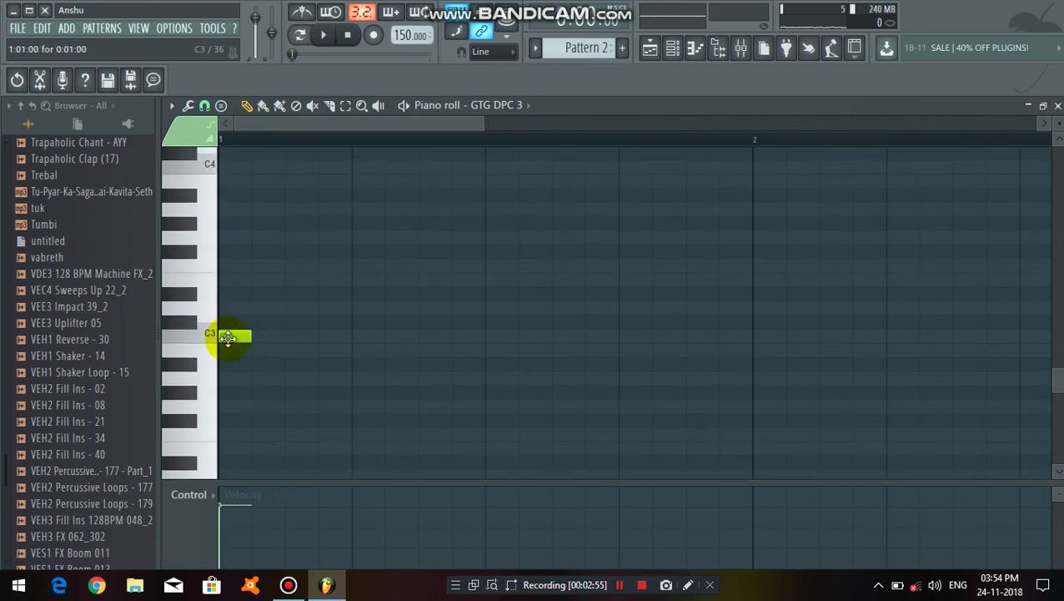
mouse_move(236, 312)
left_mouse_down()
mouse_move(230, 280)
mouse_move(228, 309)
left_mouse_up()
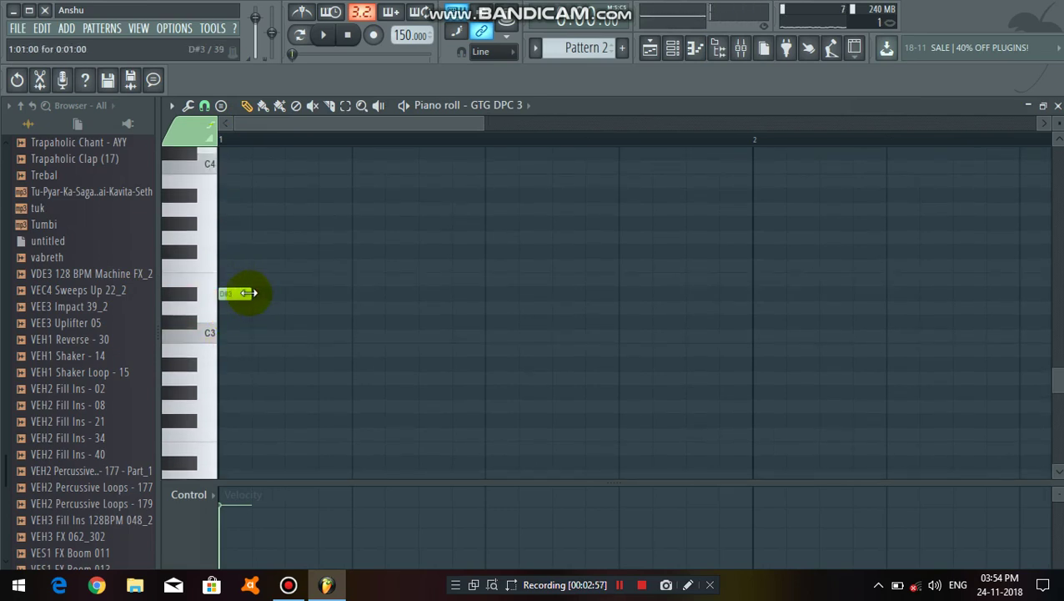
left_click(326, 295)
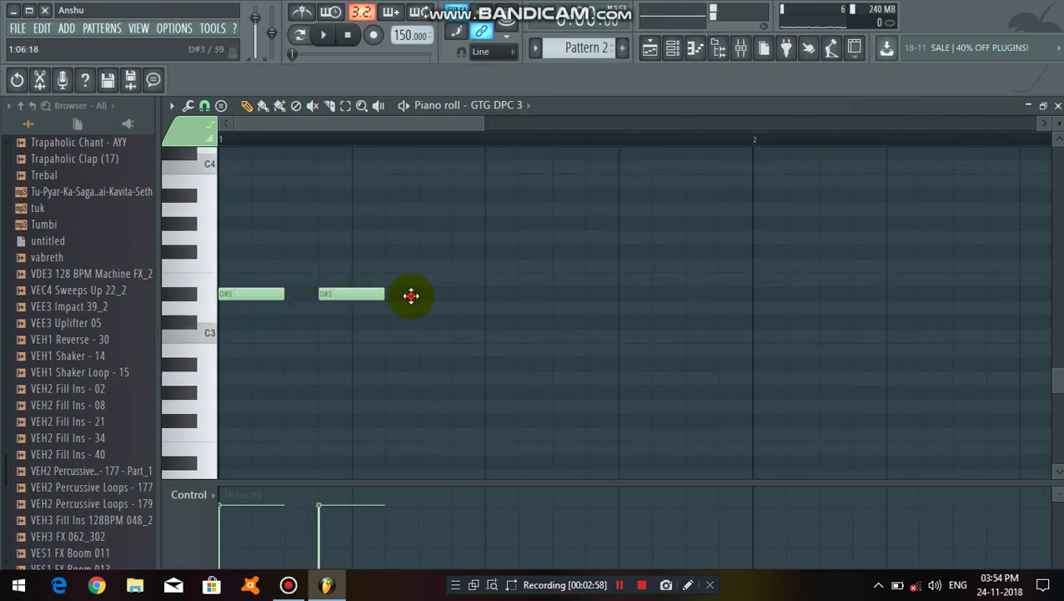
left_click(407, 295)
Add a two-step C3 note at 1:09:00 and two-step A3 notes at 1:13:00 and 1:15:00, and listen to the result.
left_click_drag(519, 266, 529, 337)
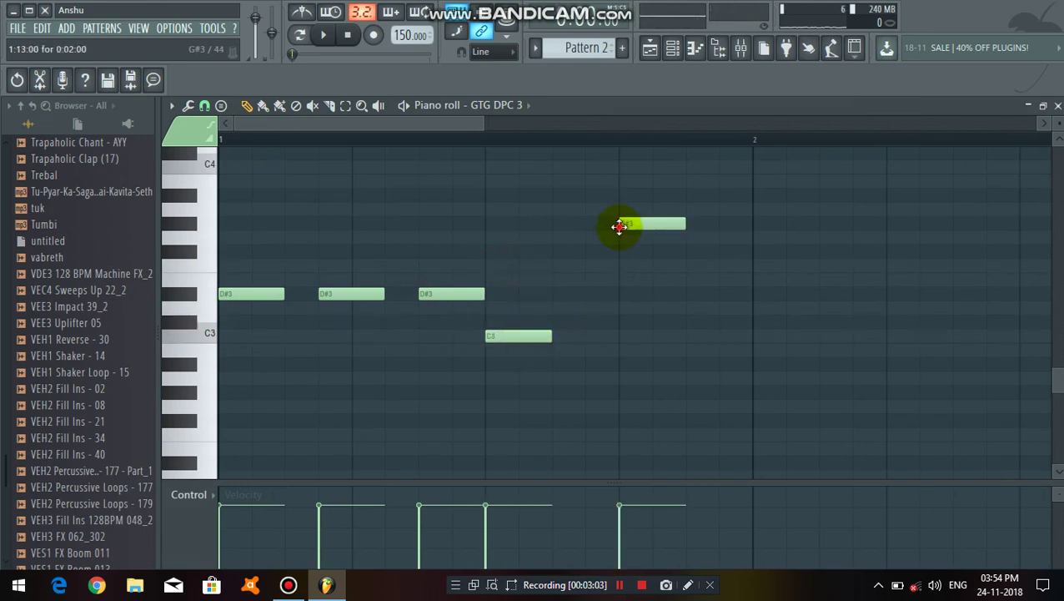
left_click_drag(632, 223, 633, 208)
left_click(692, 209)
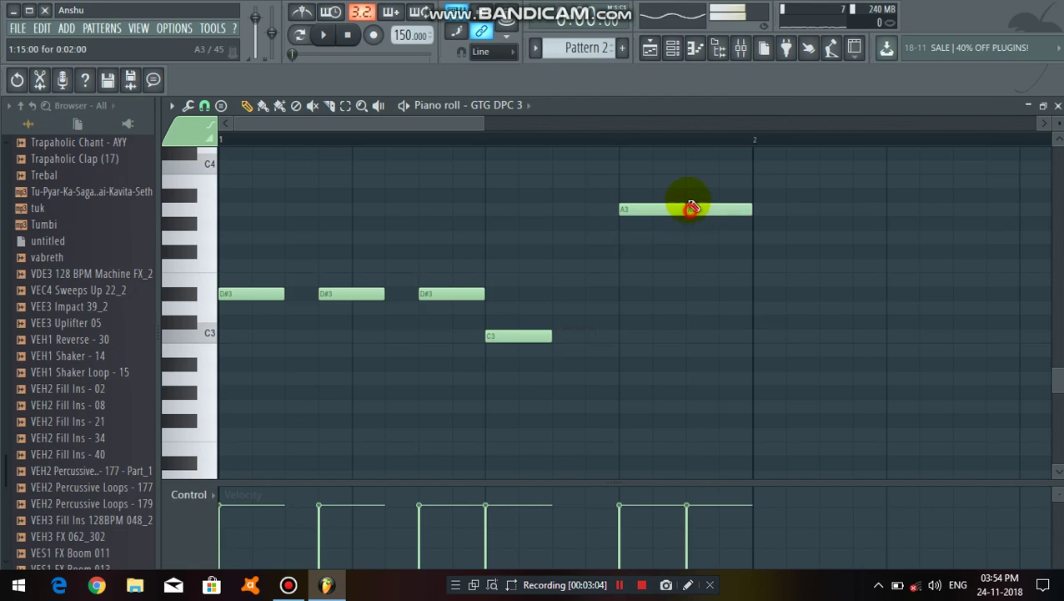
left_click(323, 34)
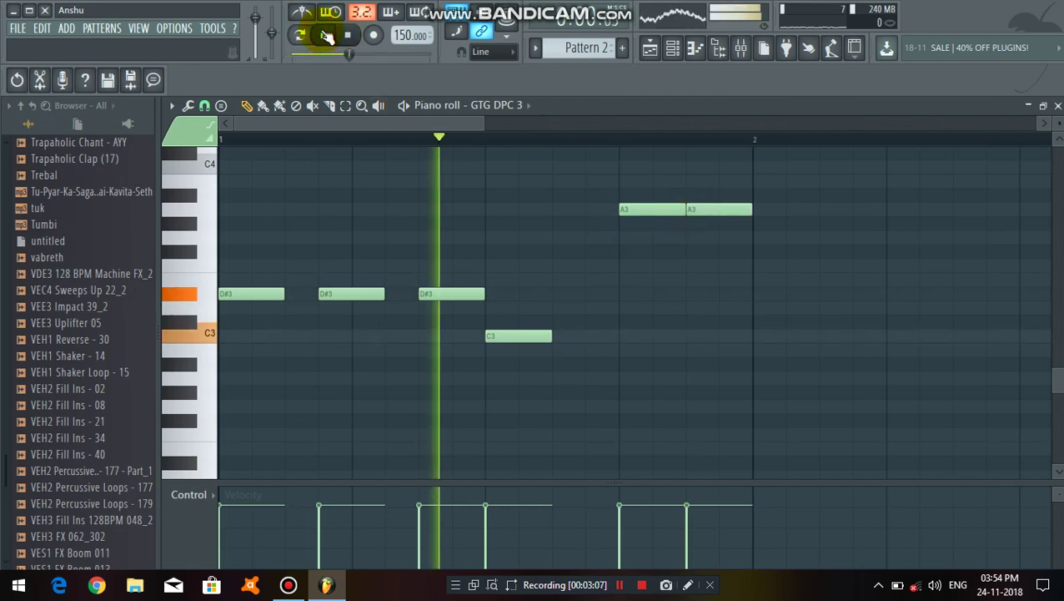
left_click(348, 35)
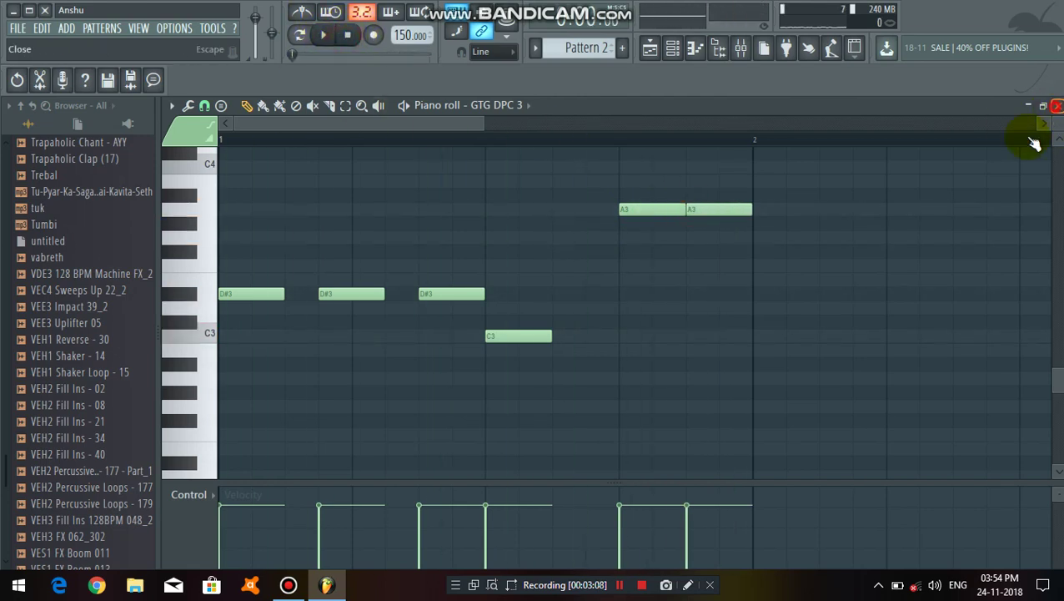
Mute Track 1 in the playlist and play Pattern 2 from its piano roll in pattern mode.
left_click(1058, 106)
right_click(905, 356)
left_click(362, 183)
double_click(549, 208)
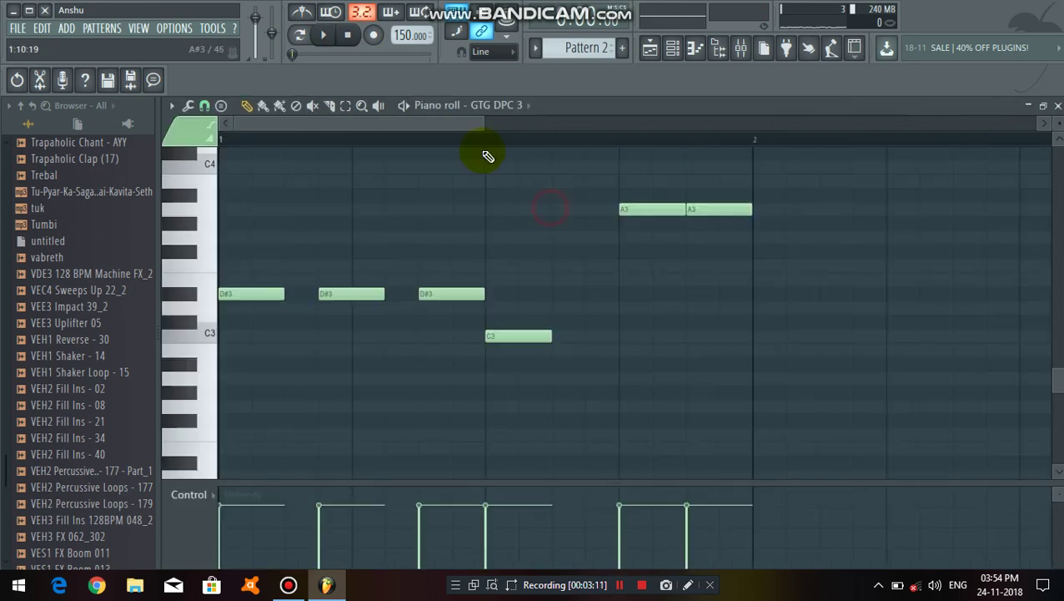
left_click(326, 35)
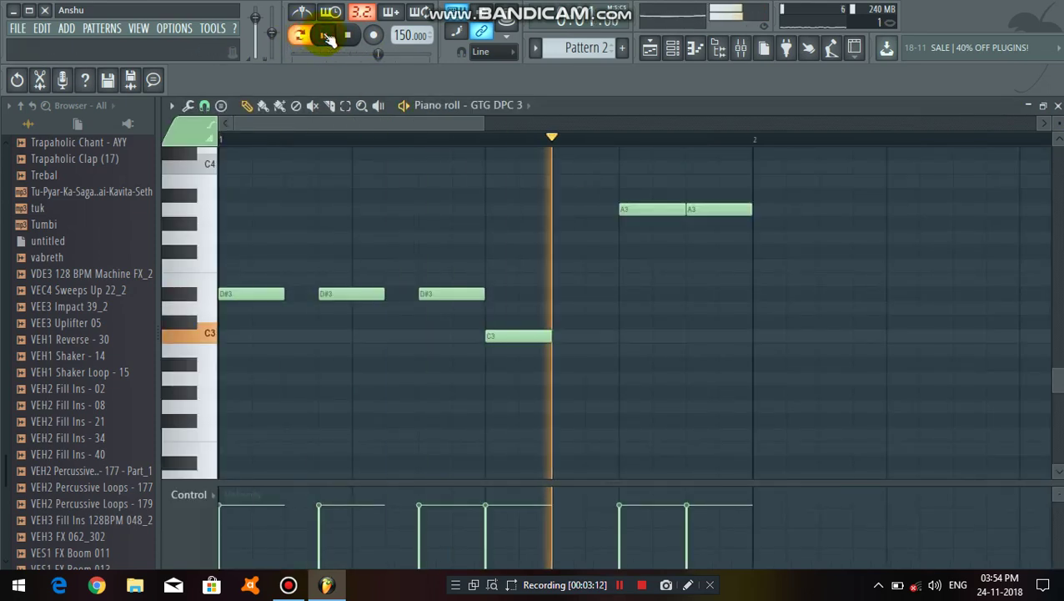
Fill the gap between the C3 and A3 notes with one-step D#3 notes at 1:11:00 and 1:12:00.
left_click(574, 294)
left_click_drag(613, 293, 589, 294)
left_click(597, 294)
scroll(633, 146, "down", 3)
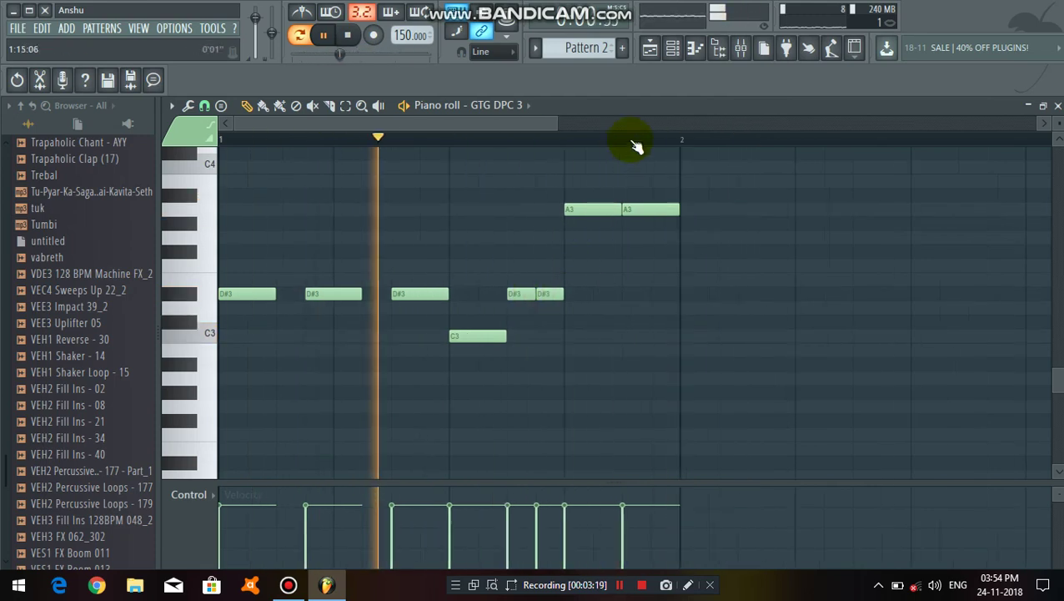
Replay Pattern 2 from its piano roll, stop playback, and return to the playlist.
left_click(351, 38)
scroll(425, 148, "down", 2)
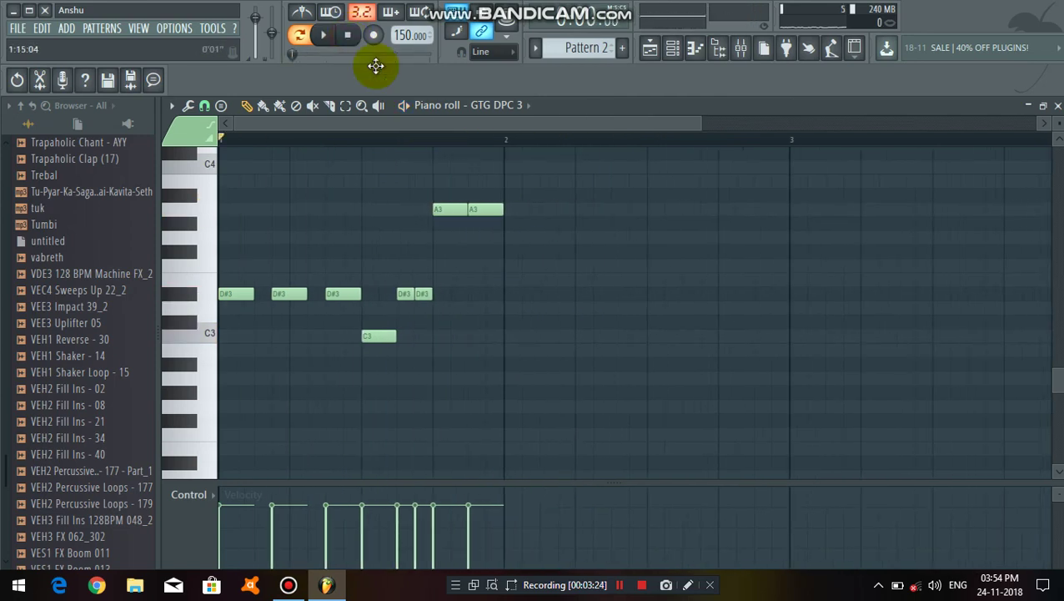
left_click(334, 36)
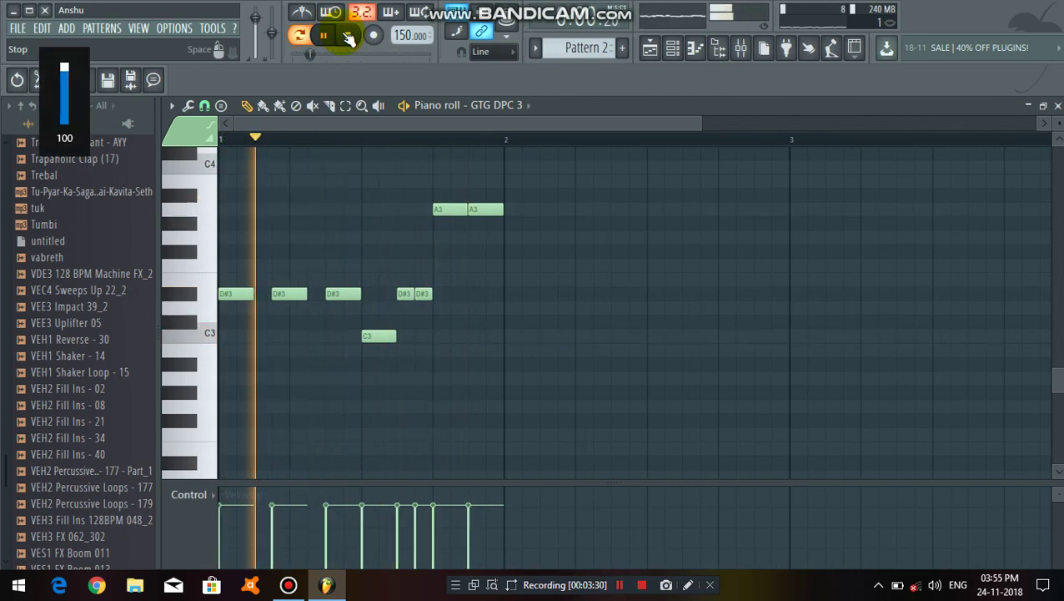
left_click(347, 35)
left_click(1058, 106)
left_click(705, 428)
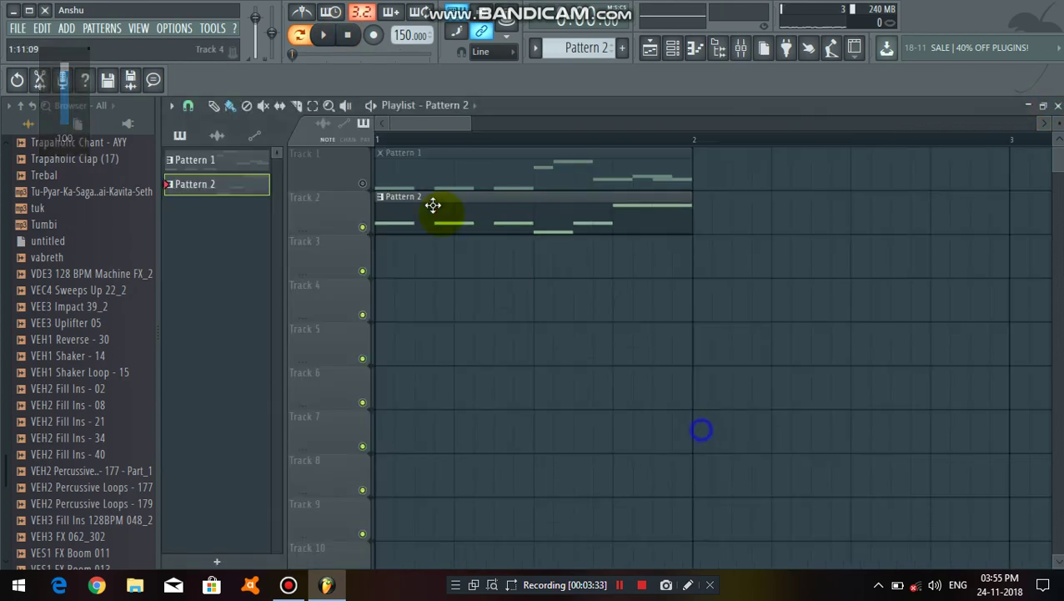
Switch to song mode and audition Track 1 and Track 2 one at a time by soloing each in the playlist.
left_click(342, 35)
right_click(362, 183)
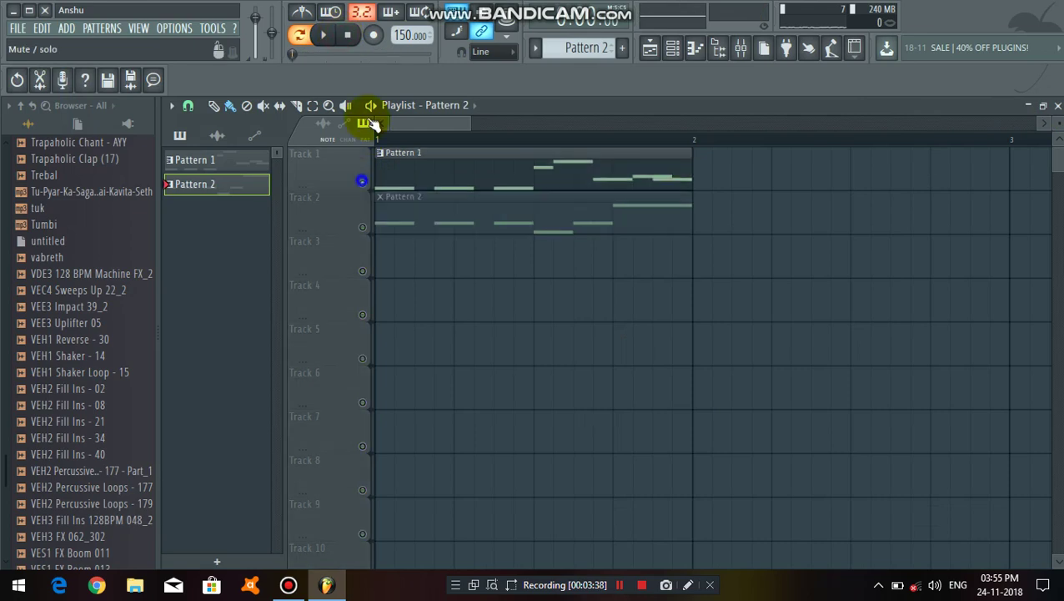
left_click(299, 35)
left_click(320, 34)
left_click(352, 35)
right_click(362, 227)
left_click(324, 34)
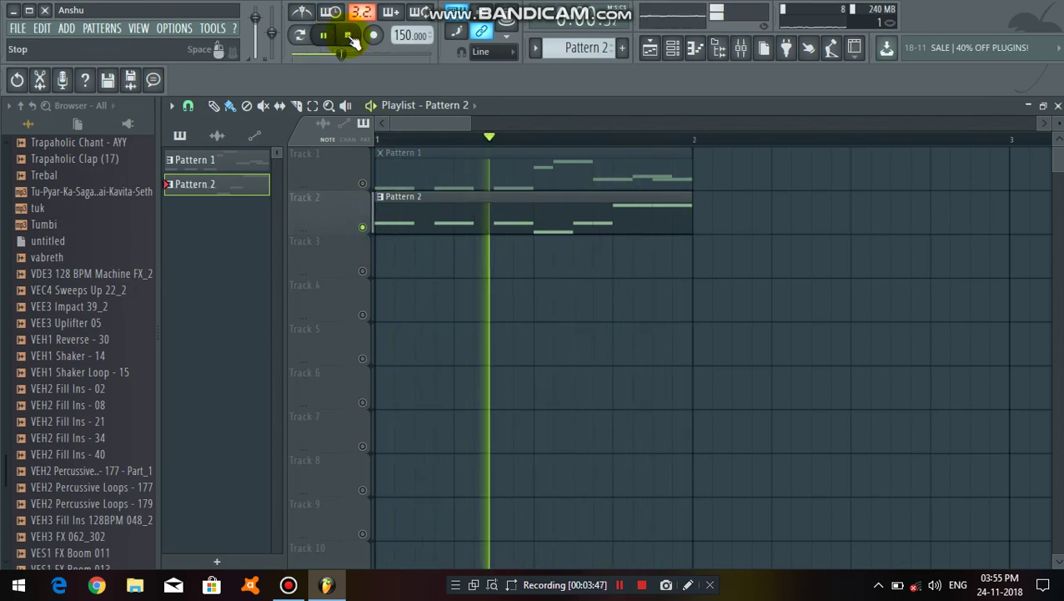
left_click(349, 35)
End the solo and mute both Track 1 and Track 2 in the playlist.
left_click(363, 183)
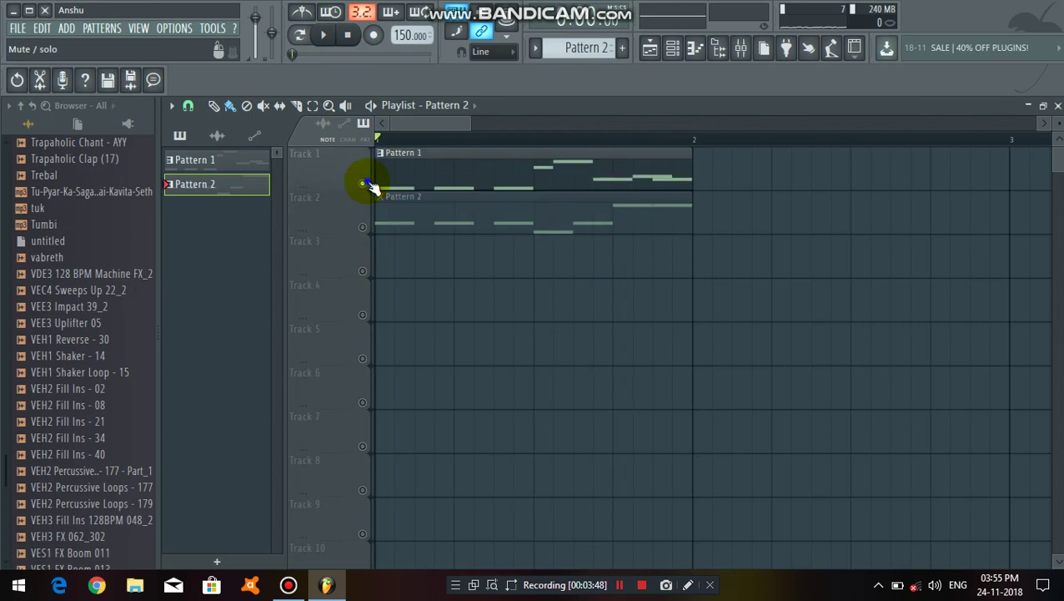
left_click(361, 183)
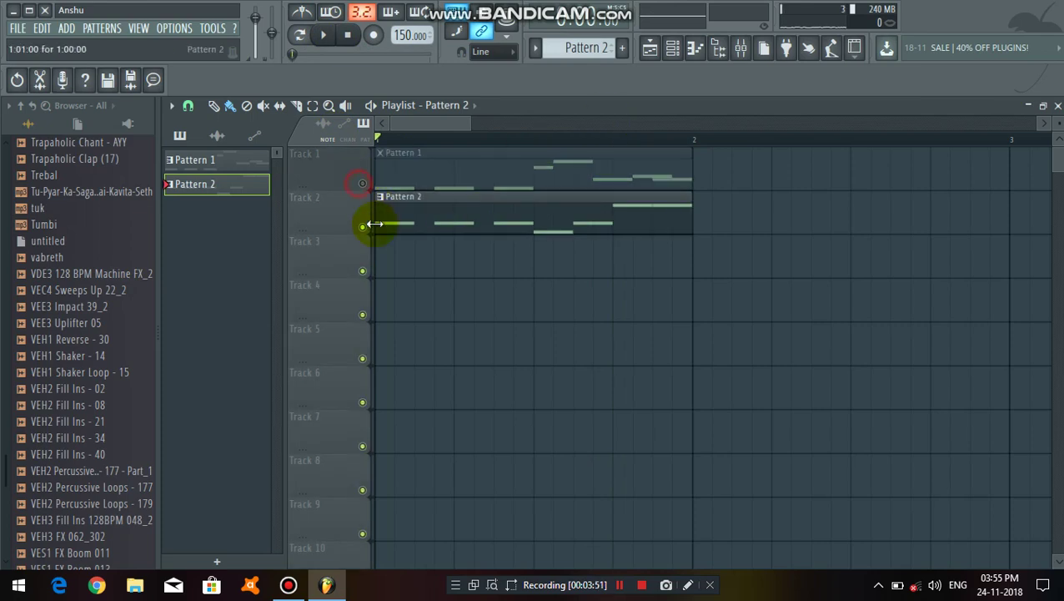
left_click(364, 228)
Create Pattern 3 with its default name and place one clip of it at bar 1 on Track 3.
left_click(621, 48)
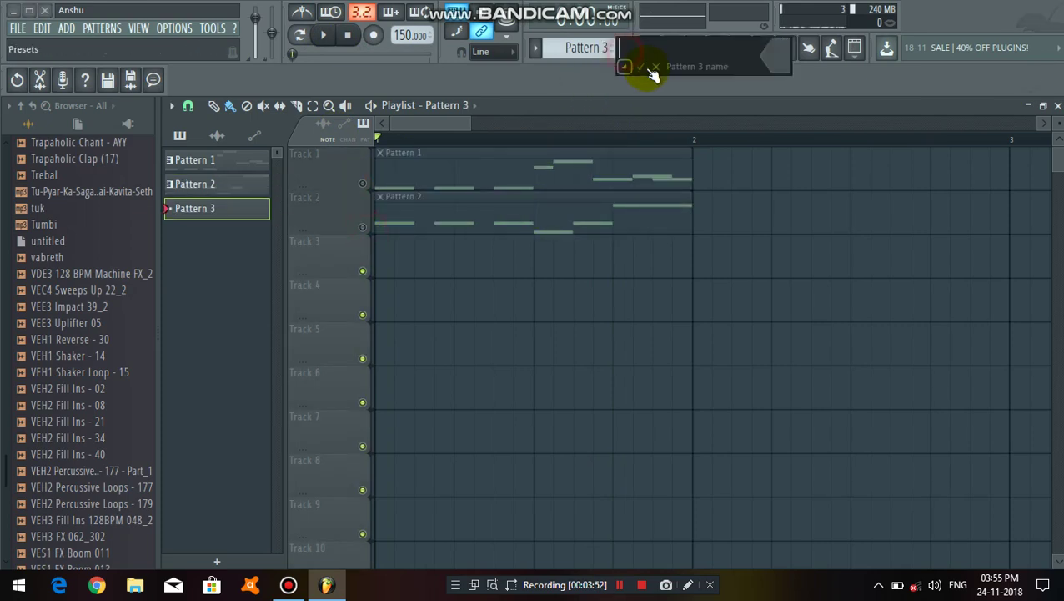
left_click(642, 66)
left_click(478, 256)
left_click_drag(558, 257, 449, 251)
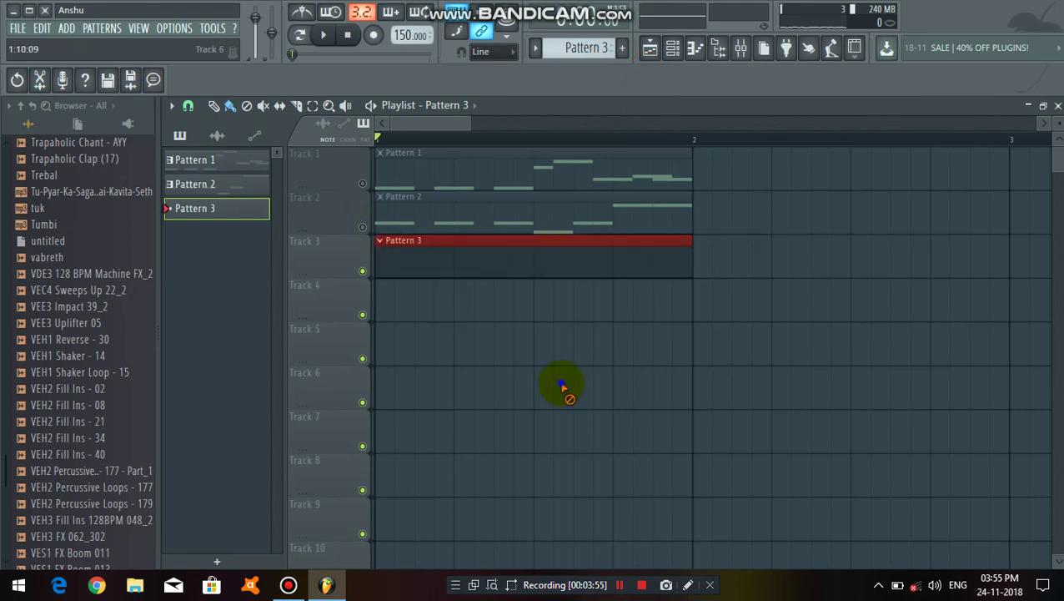
right_click(561, 382)
Open the piano roll of the GTG DPC 3 channel for Pattern 3.
double_click(543, 260)
right_click(632, 257)
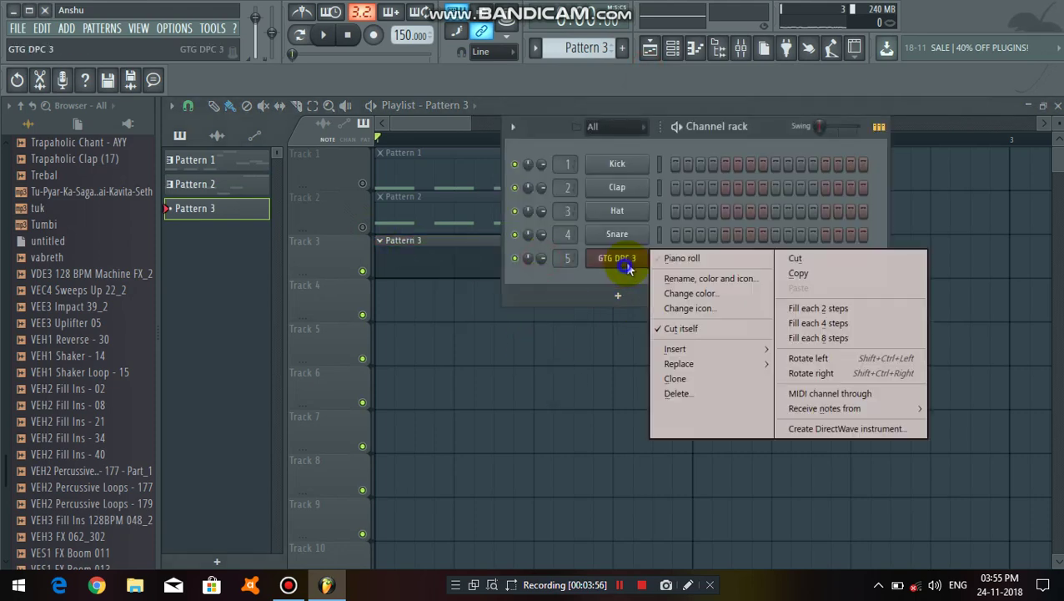
left_click(678, 258)
Add two-step G3 notes at 1:01:00, 1:04:00 and 1:07:00 in Pattern 3 and listen to them in pattern mode.
left_click(238, 251)
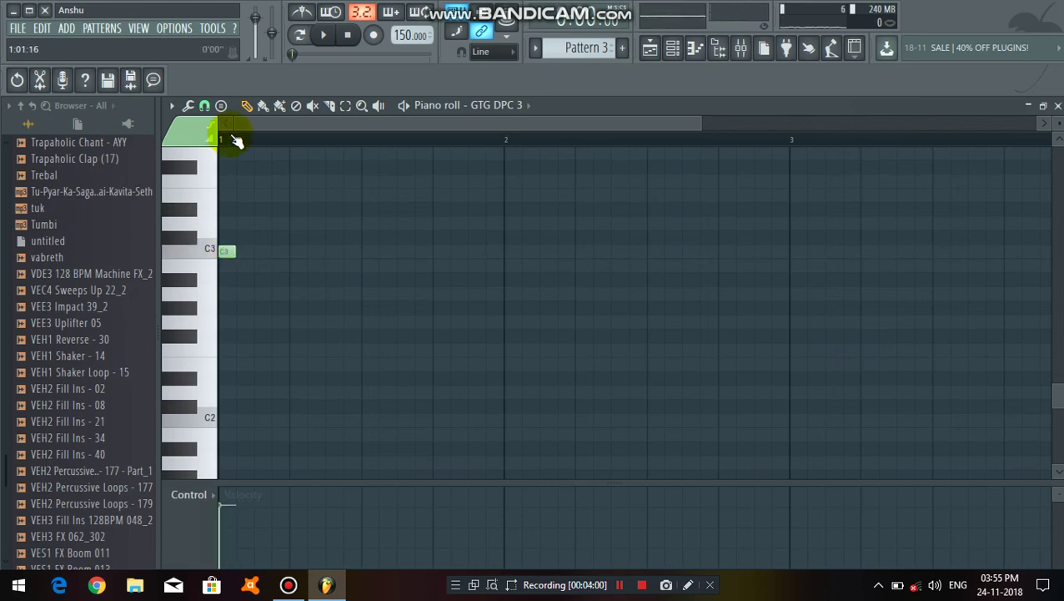
scroll(236, 140, "up", 4)
scroll(316, 308, "up", 5)
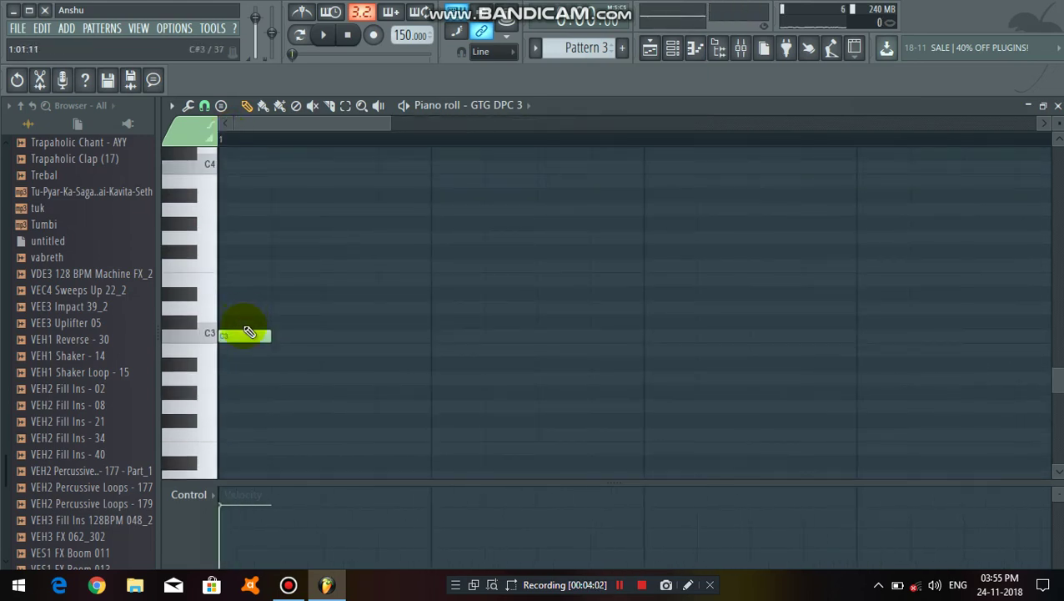
left_click_drag(244, 332, 241, 235)
left_click(338, 238)
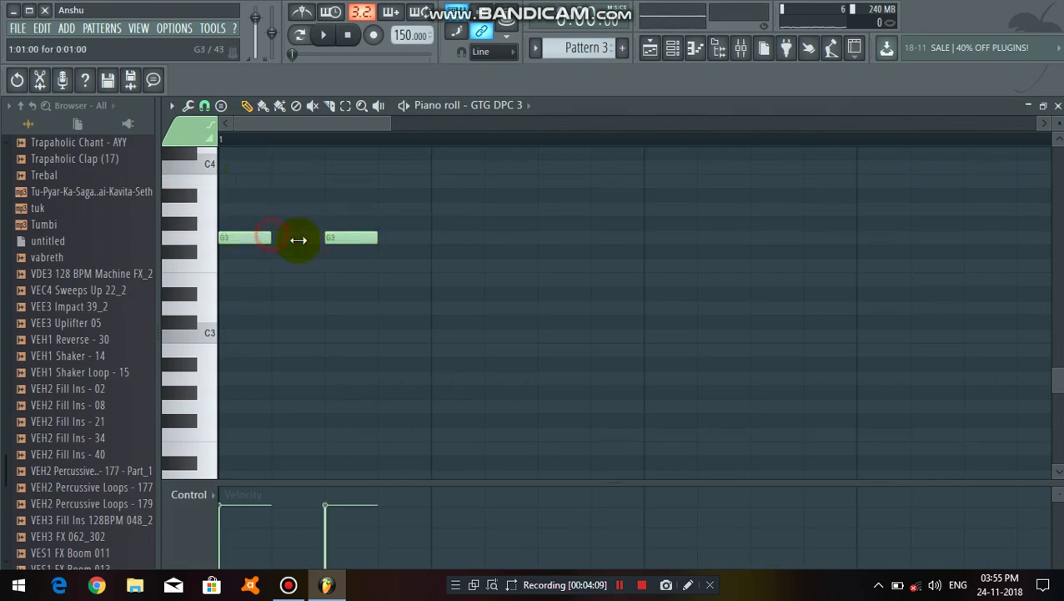
left_click_drag(350, 238, 417, 238)
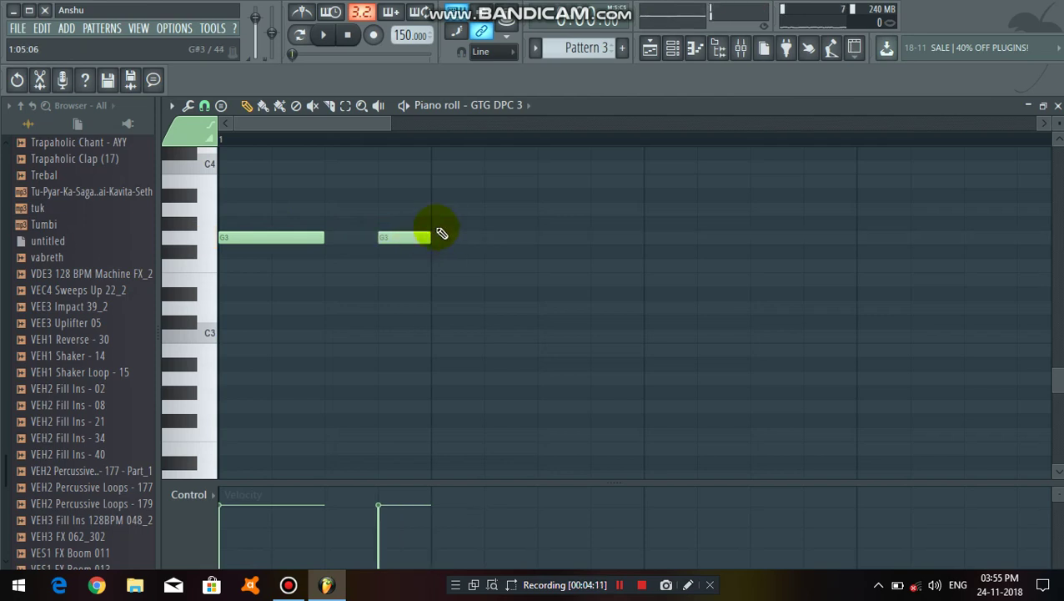
left_click(556, 241)
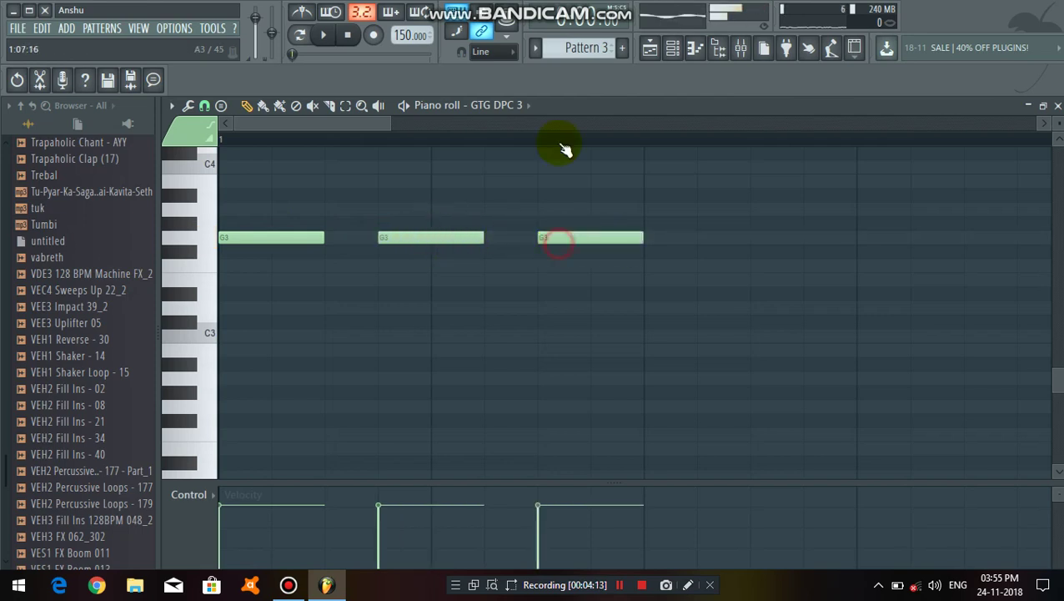
left_click(326, 38)
key("space")
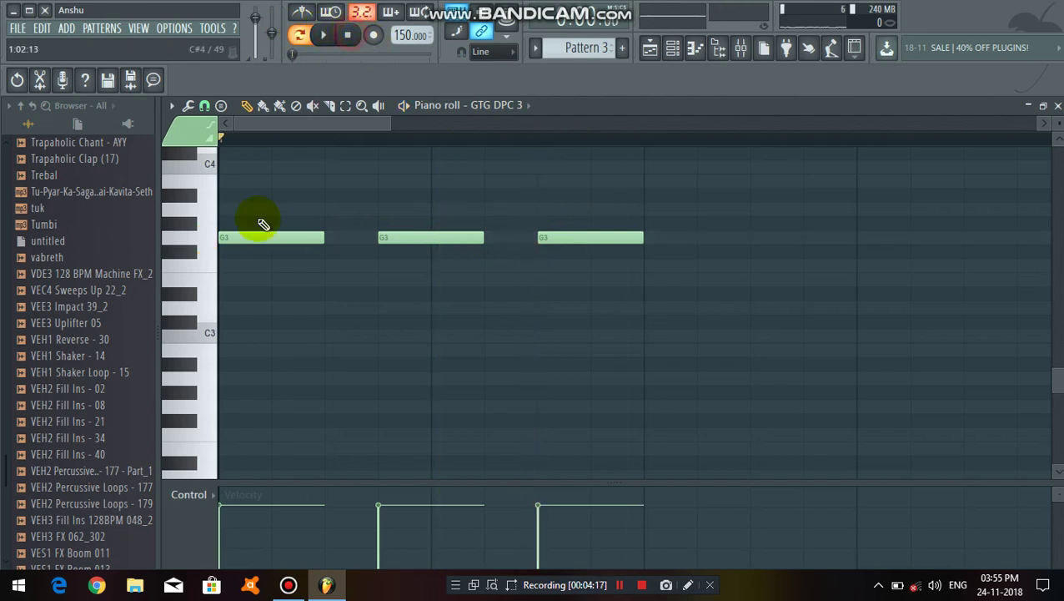
Lower all three G3 notes to C3, keeping their timing, and play the pattern.
left_click_drag(257, 242, 240, 339)
left_click_drag(409, 241, 389, 344)
left_click_drag(553, 240, 550, 329)
scroll(537, 137, "down", 2)
left_click(323, 36)
left_click(348, 35)
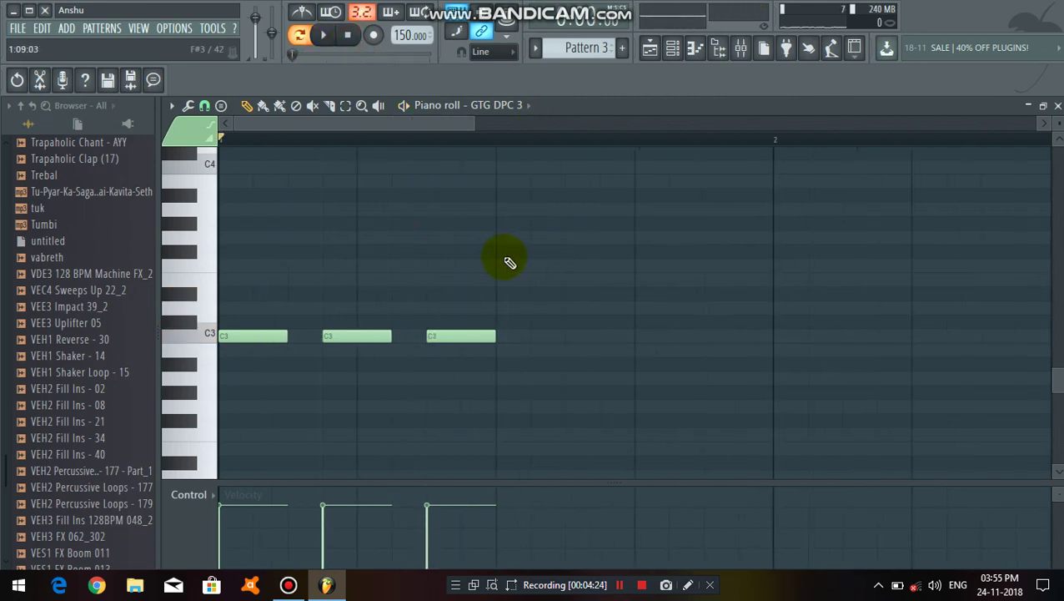
Add two-step E3 notes at 1:09:00 and 1:11:00, leaving their note properties unchanged.
mouse_move(509, 266)
left_mouse_down()
mouse_move(503, 315)
mouse_move(504, 280)
left_mouse_up()
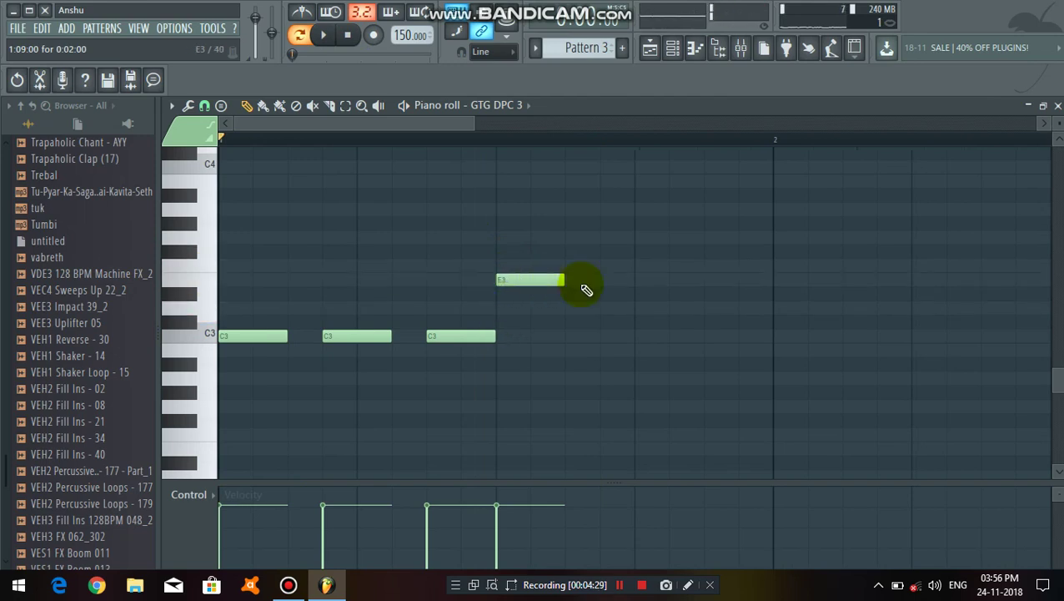
double_click(573, 284)
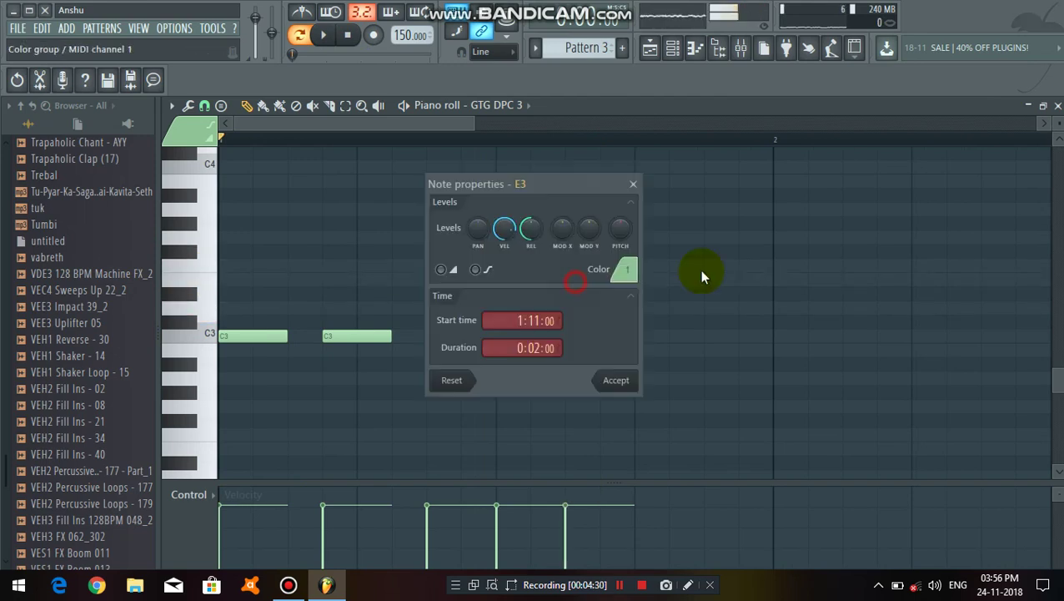
left_click(633, 183)
Layer two-step F#3 notes over the three C3 notes at 1:01:00, 1:04:00 and 1:07:00, and listen to the pattern.
scroll(654, 271, "up", 1)
left_click_drag(655, 266, 230, 293)
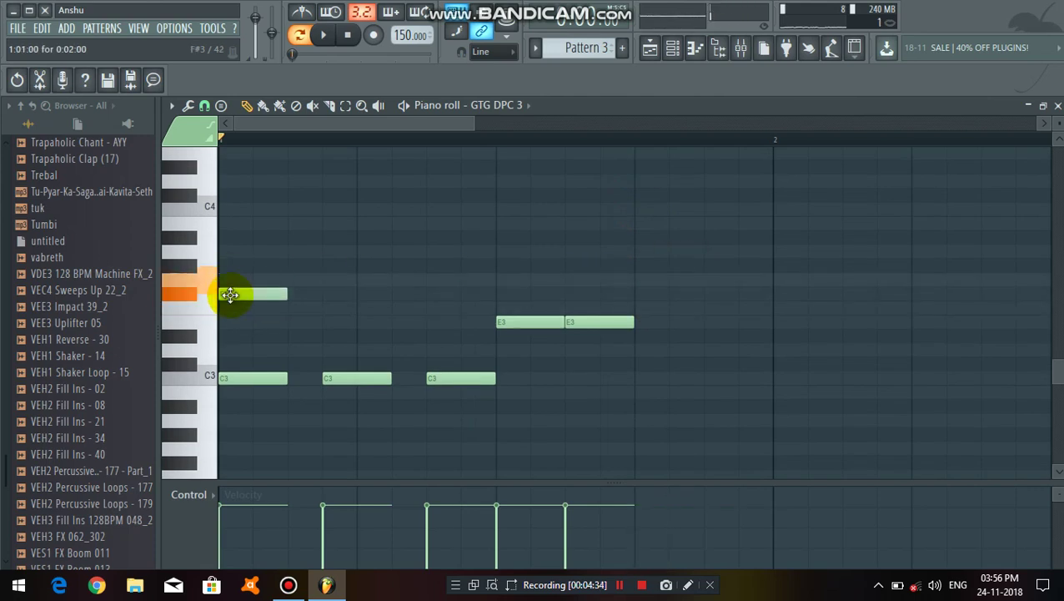
left_click(317, 294)
left_click_drag(405, 293, 432, 297)
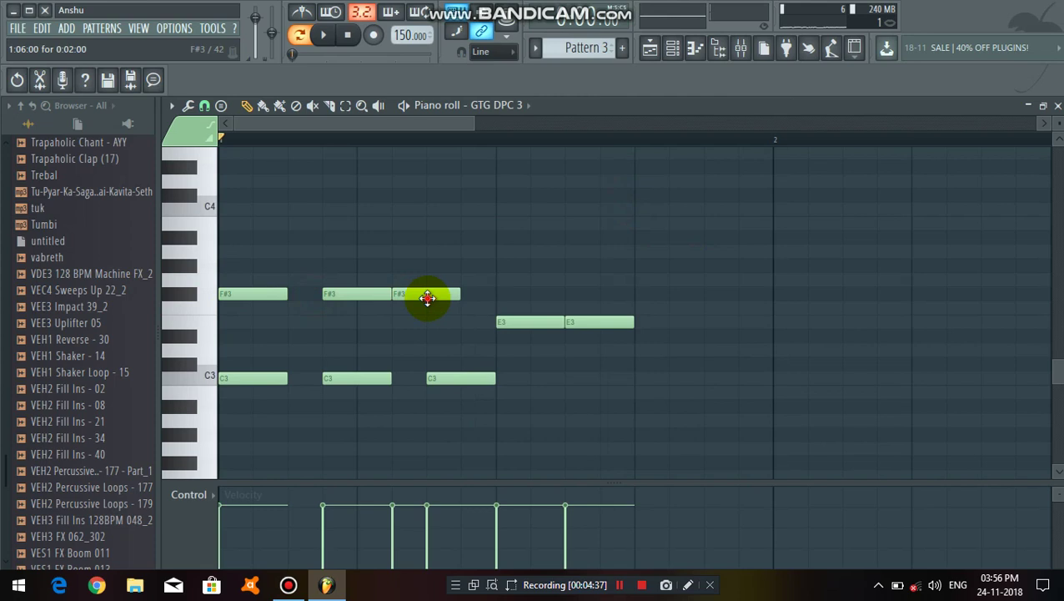
left_click(324, 37)
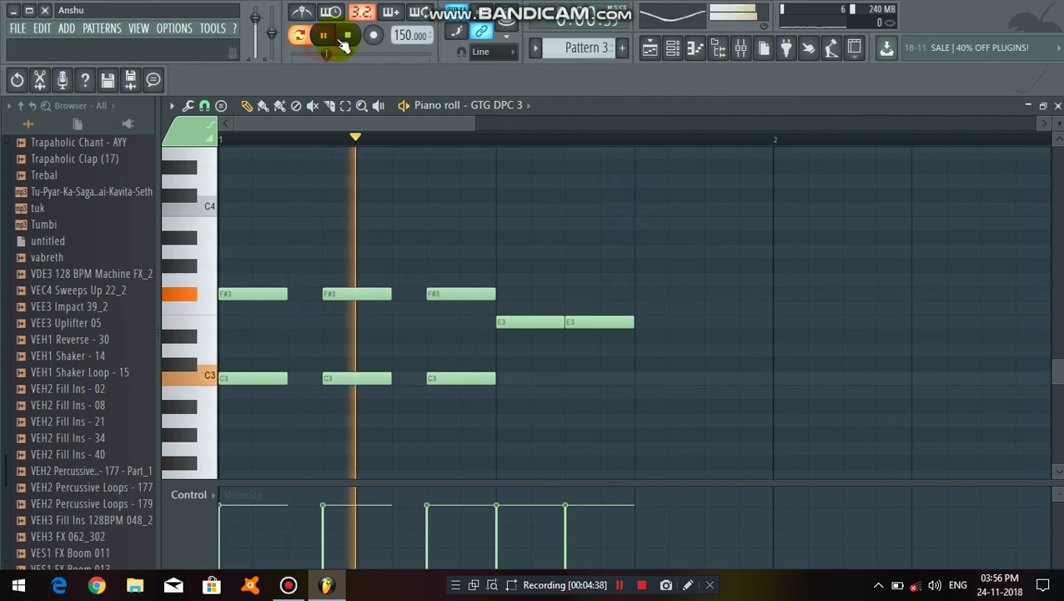
left_click(348, 35)
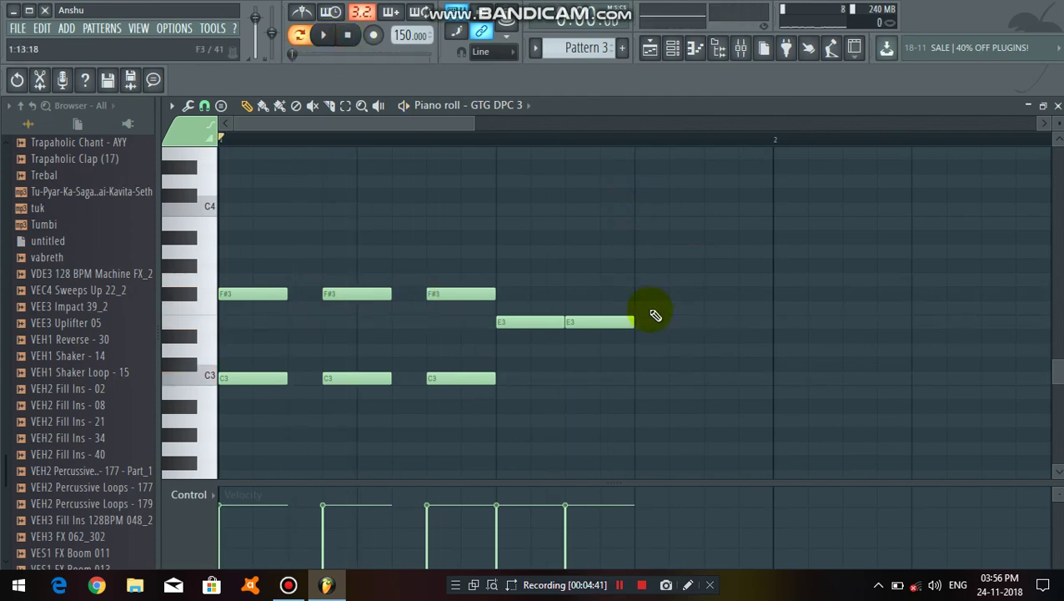
Move the second E3 note to 1:13:00, add a one-step G3 note at 1:11:00, and start playback.
left_click_drag(597, 323, 616, 322)
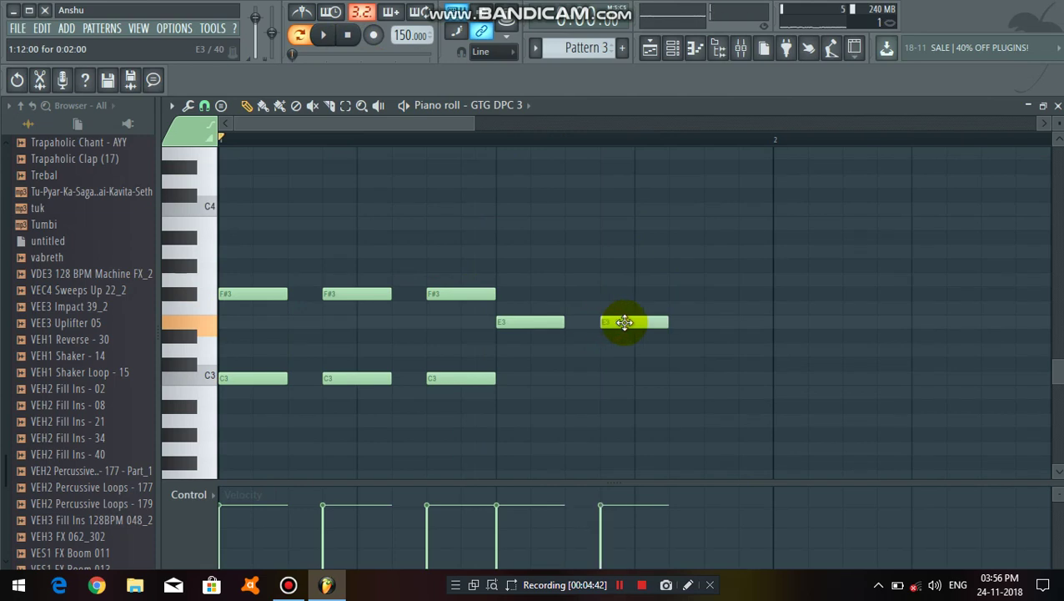
mouse_move(576, 287)
left_mouse_down()
mouse_move(575, 265)
mouse_move(577, 281)
left_mouse_up()
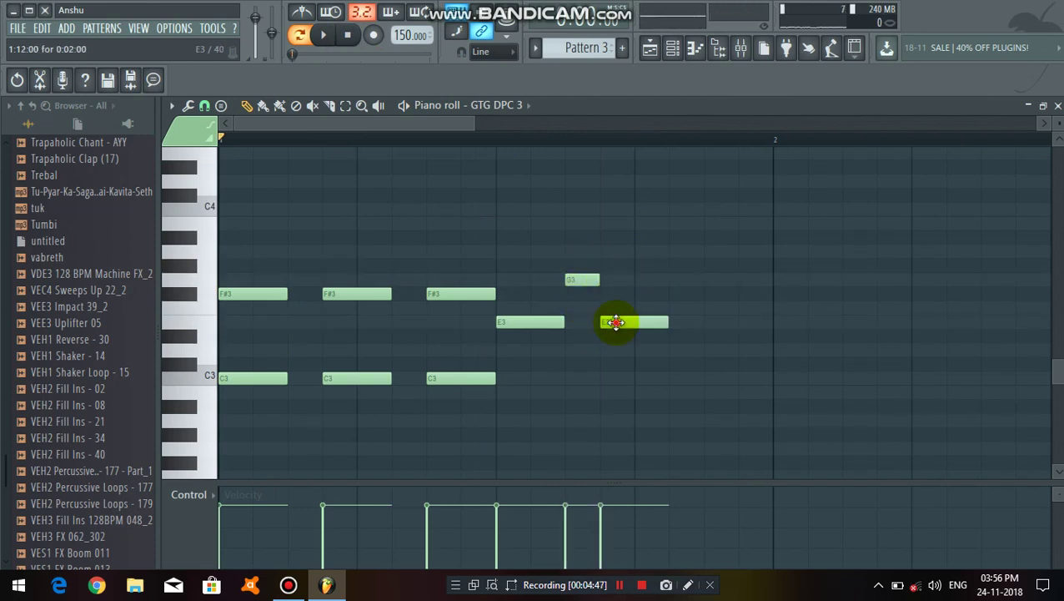
left_click_drag(632, 325, 666, 325)
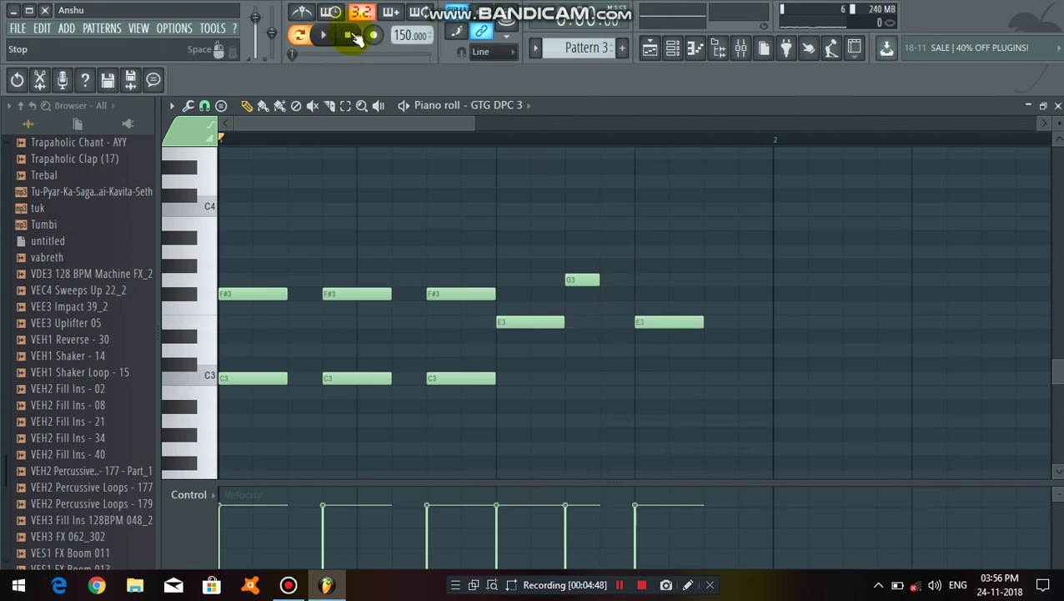
left_click(325, 36)
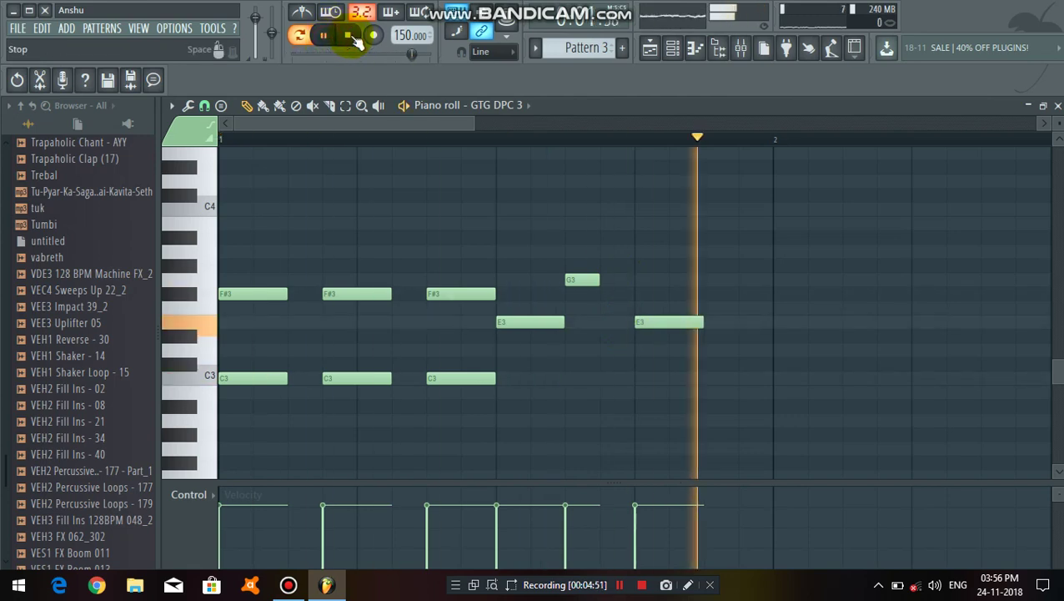
Add a two-step E3 note at 1:15:00 to complete bar 1 while the pattern plays.
left_click(746, 322)
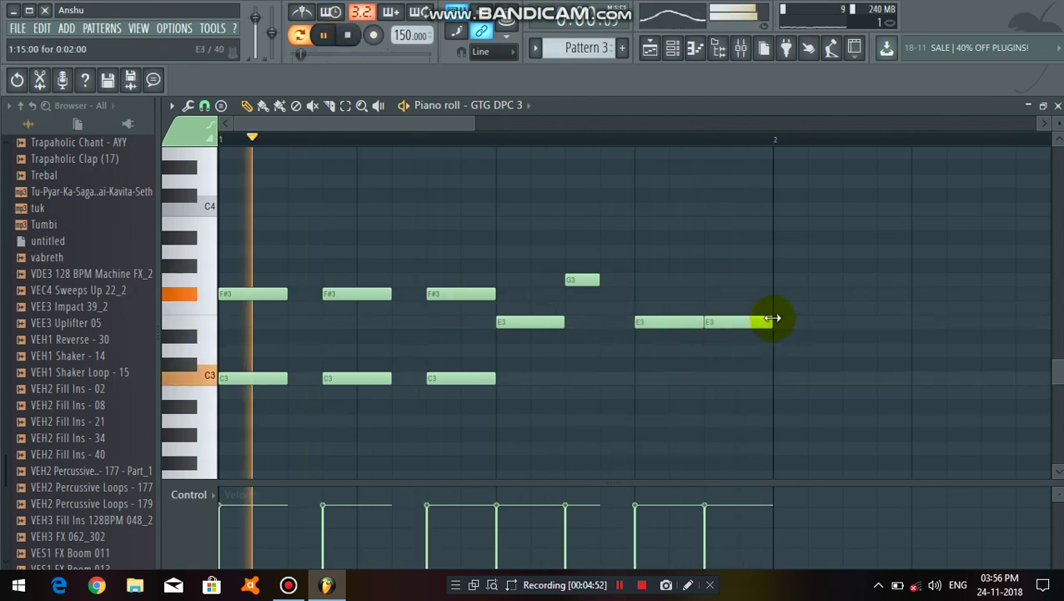
scroll(677, 155, "down", 1)
scroll(680, 242, "up", 3)
scroll(668, 200, "down", 3)
scroll(657, 150, "up", 2)
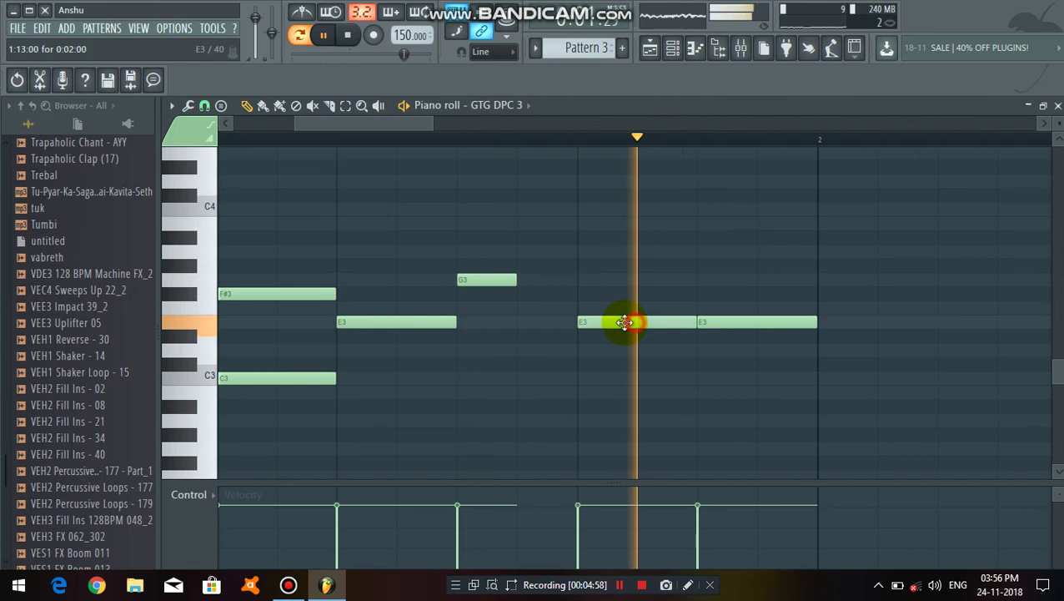
Move the 1:13:00 E3 note to 1:12:00, add a two-step F3 note at 1:14:00, and stop playback.
left_click_drag(633, 321, 594, 322)
left_click(653, 307)
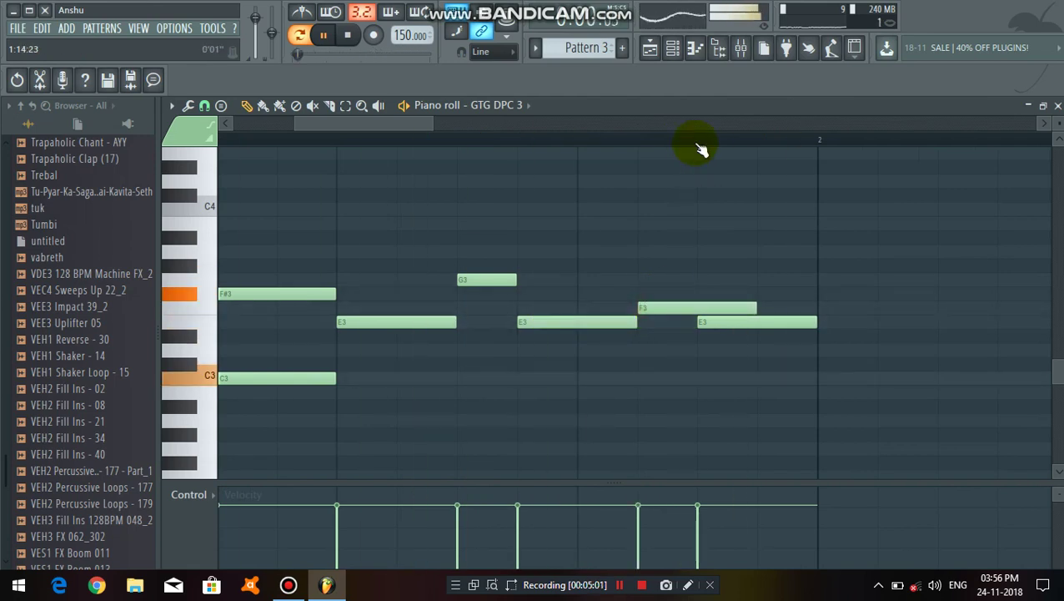
scroll(660, 156, "down", 1)
left_click(348, 34)
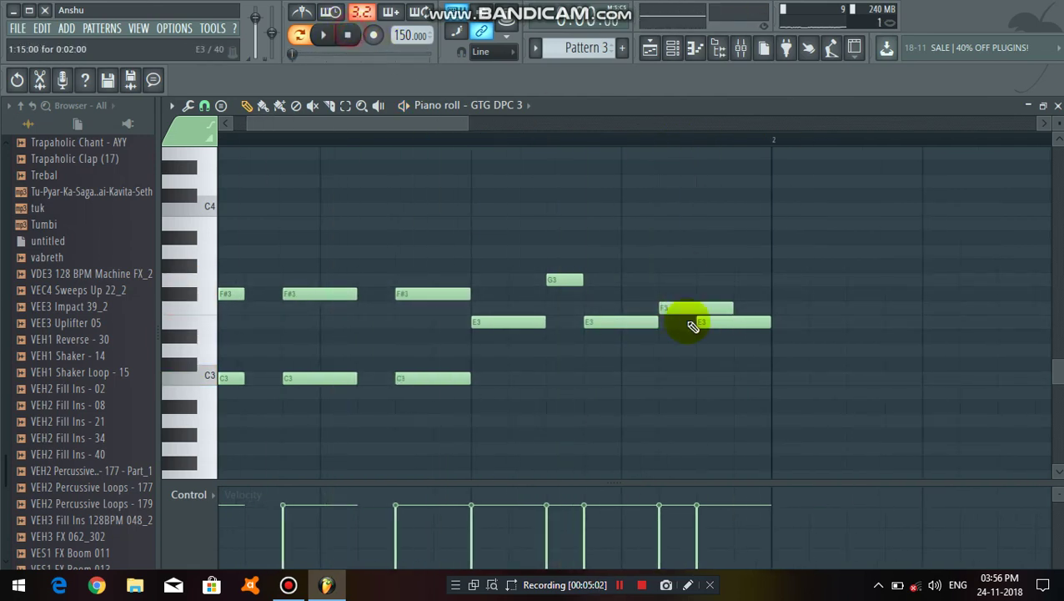
Return the 1:12:00 E3 note to 1:13:00, shorten the 1:09:00 E3 note to one step, and put one-step G3 notes at 1:10:00 and 1:11:00.
left_click_drag(619, 324, 641, 325)
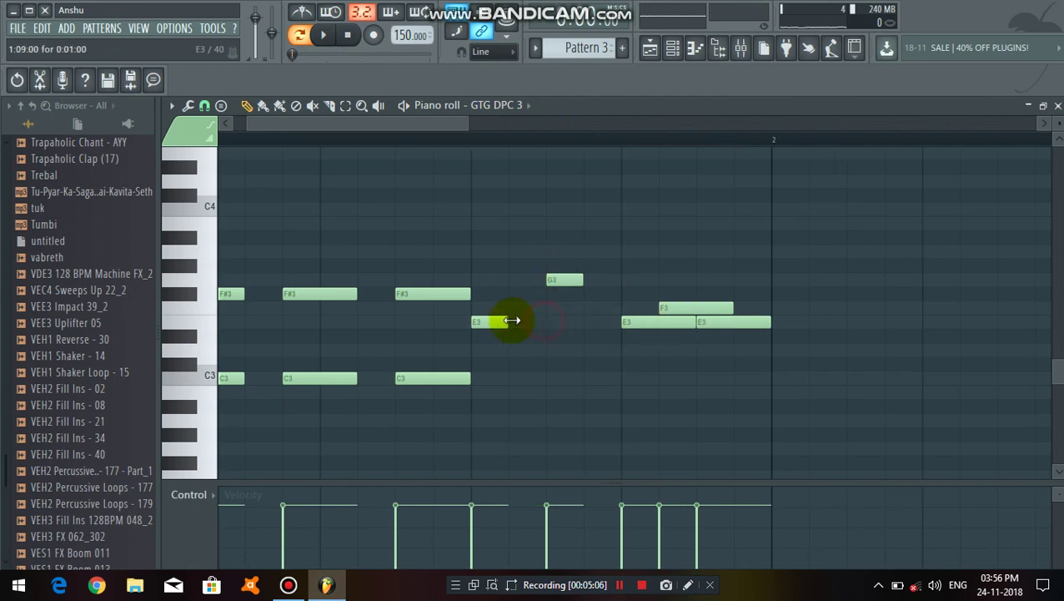
left_click_drag(560, 285, 523, 285)
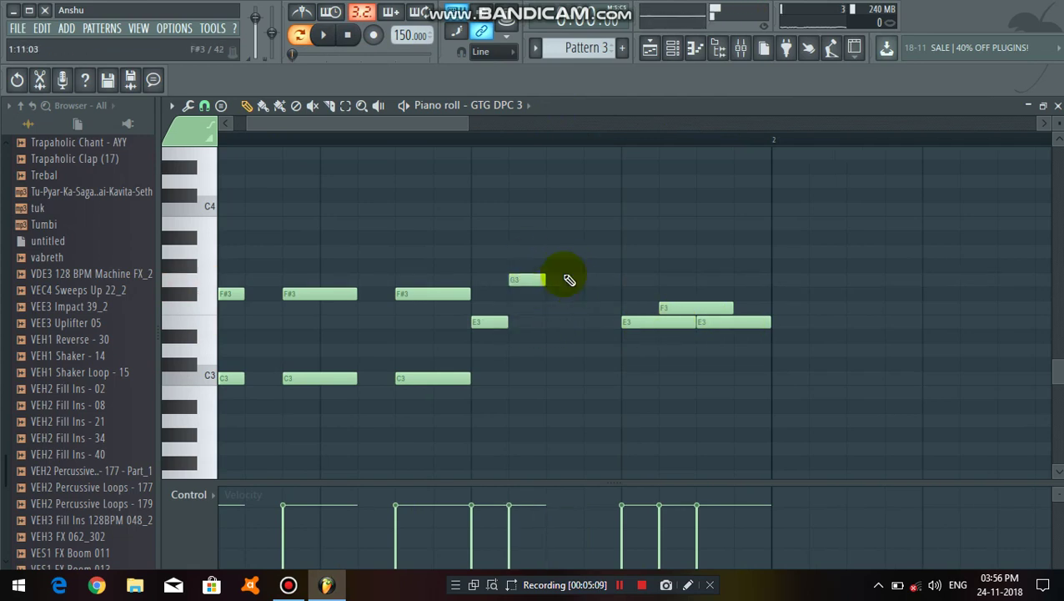
left_click(564, 280)
left_click(364, 39)
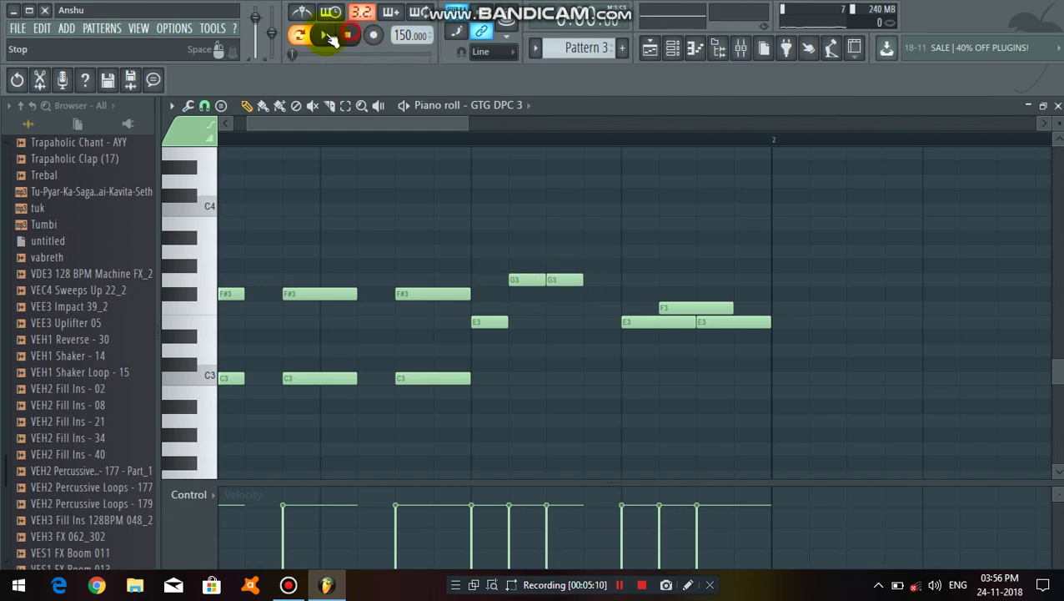
left_click(330, 36)
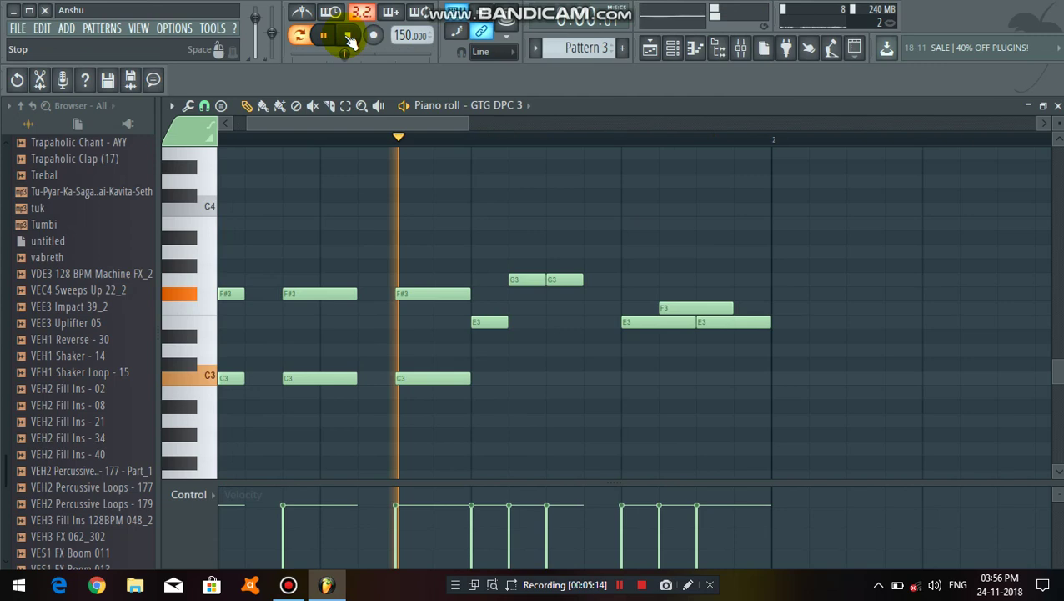
Lengthen the 1:09:00 E3 note to two steps, shift the G3 notes to 1:11:00 and 1:12:00, and delete the 1:14:00 F3 note.
left_click(349, 36)
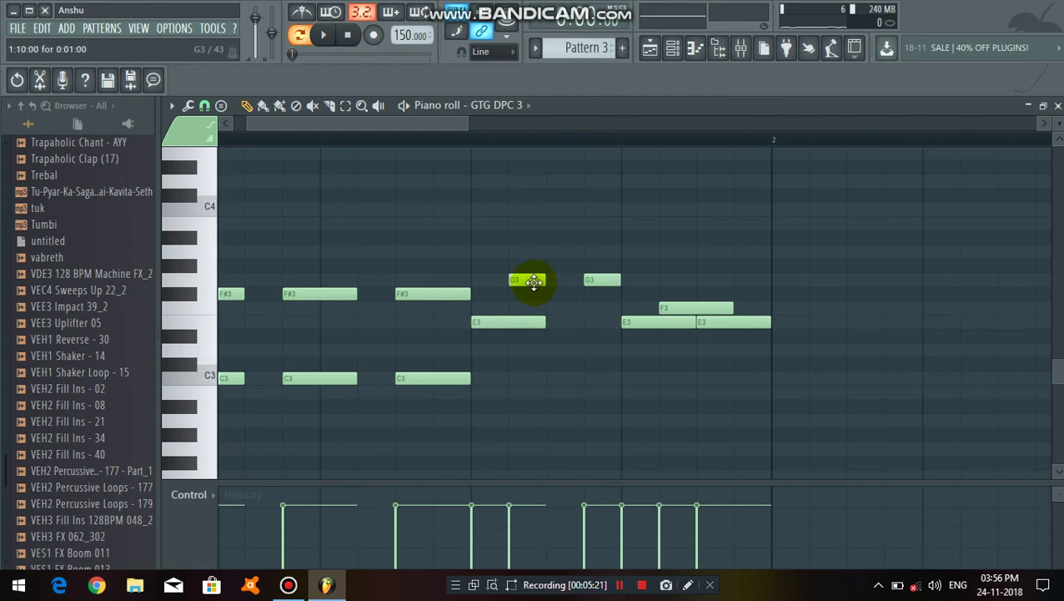
key("space")
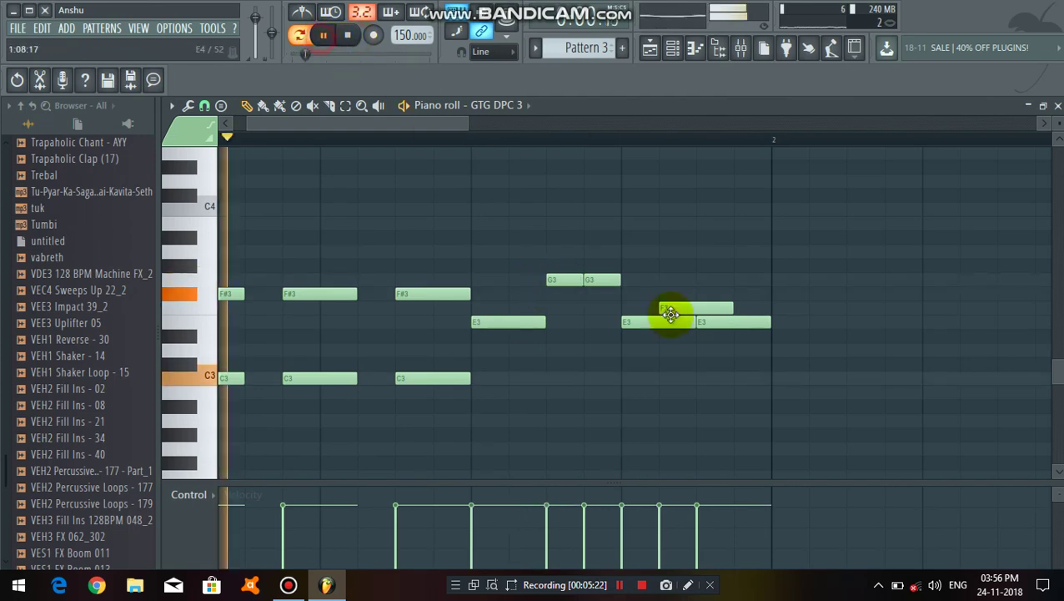
right_click(684, 304)
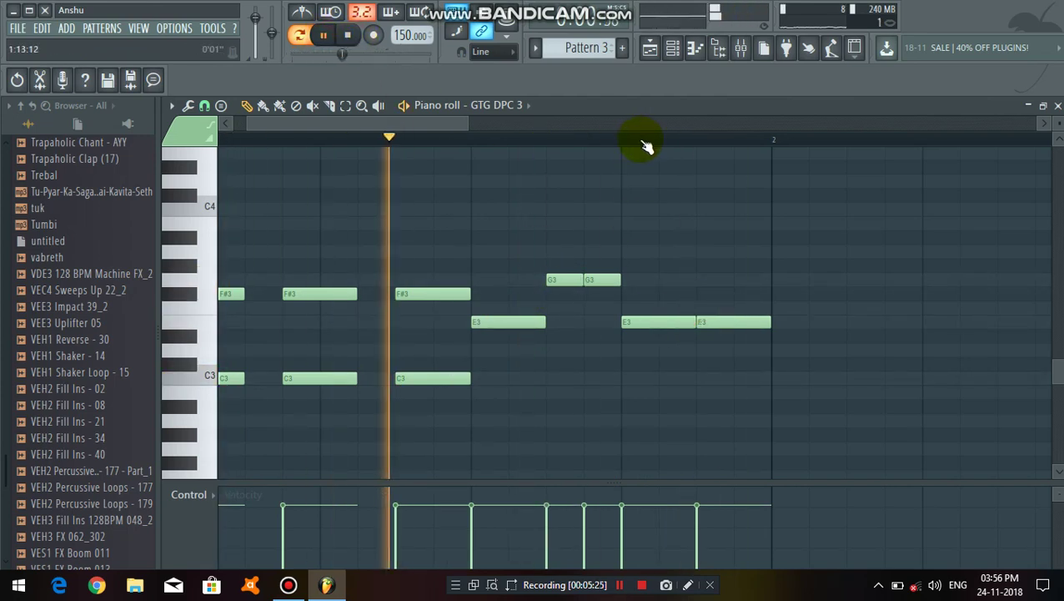
Listen to the whole of Pattern 3, restart it once from the beginning, and stop playback.
scroll(642, 146, "down", 2)
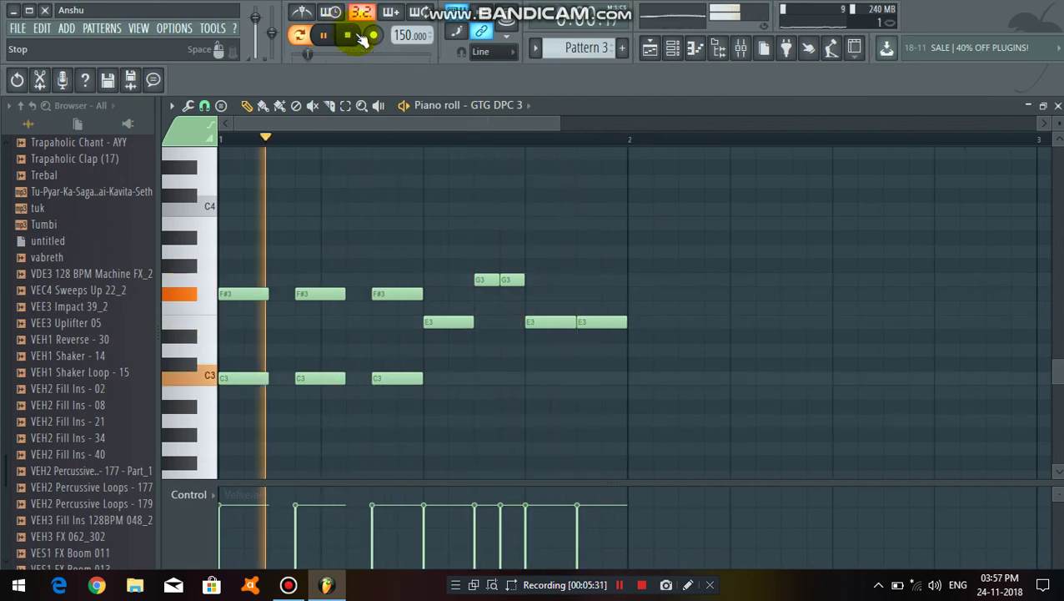
left_click(361, 38)
left_click(323, 34)
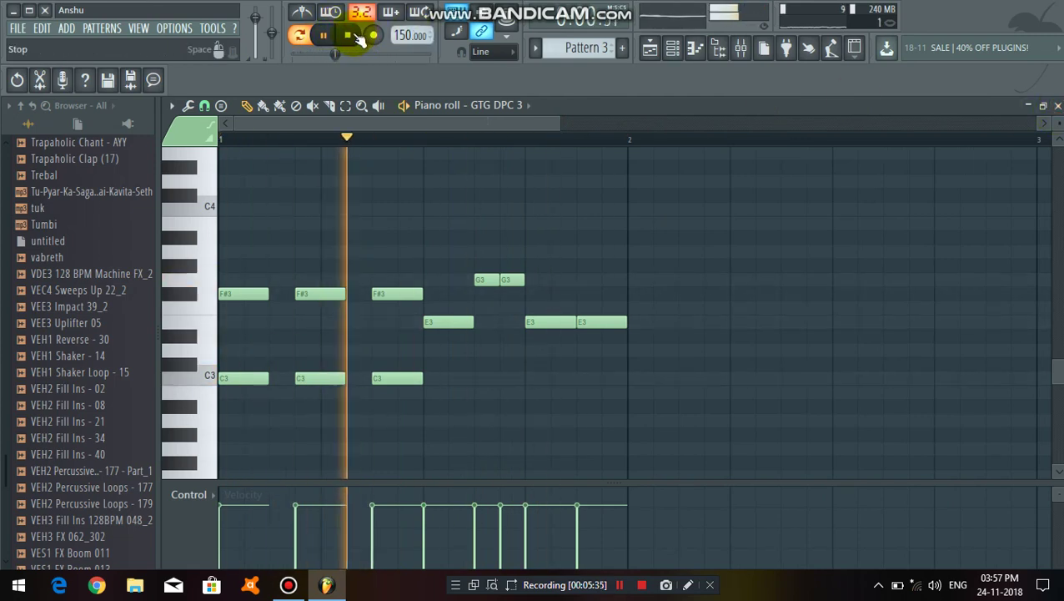
left_click(364, 37)
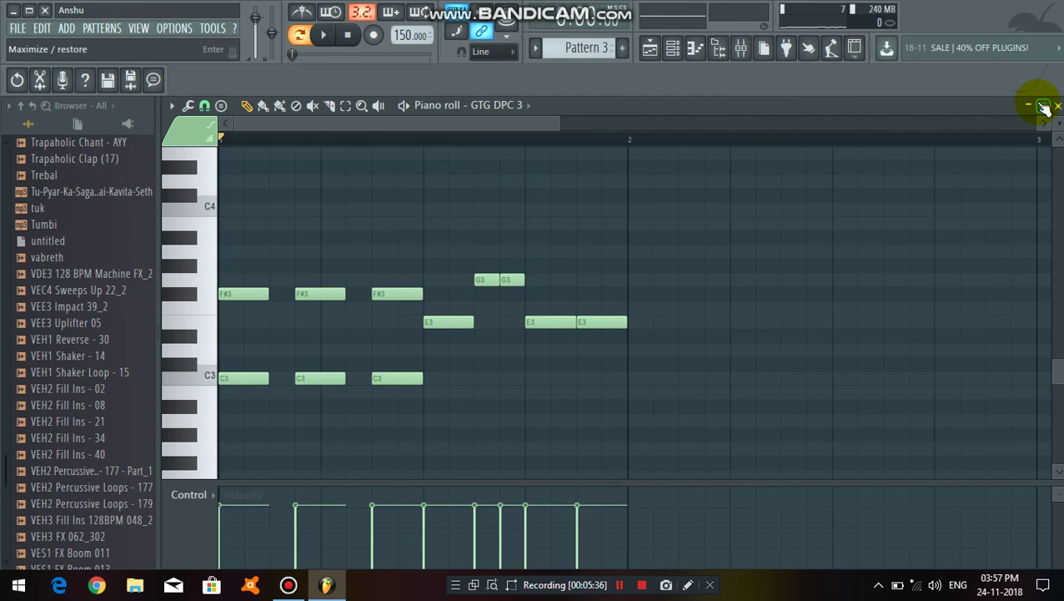
Close the piano roll to return to the playlist and mute Track 3.
left_click(1058, 106)
right_click(774, 385)
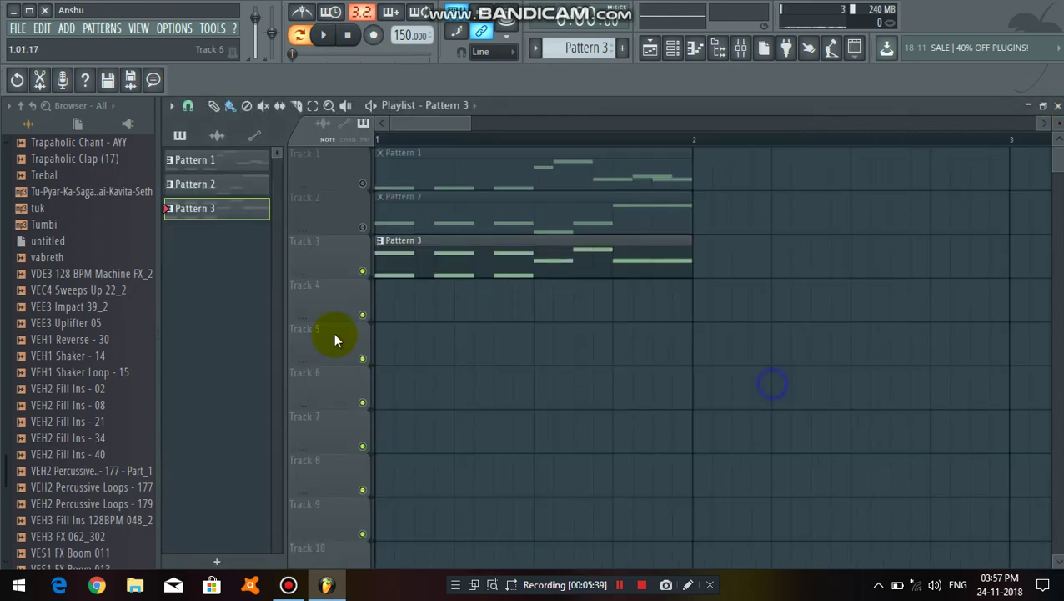
left_click(361, 270)
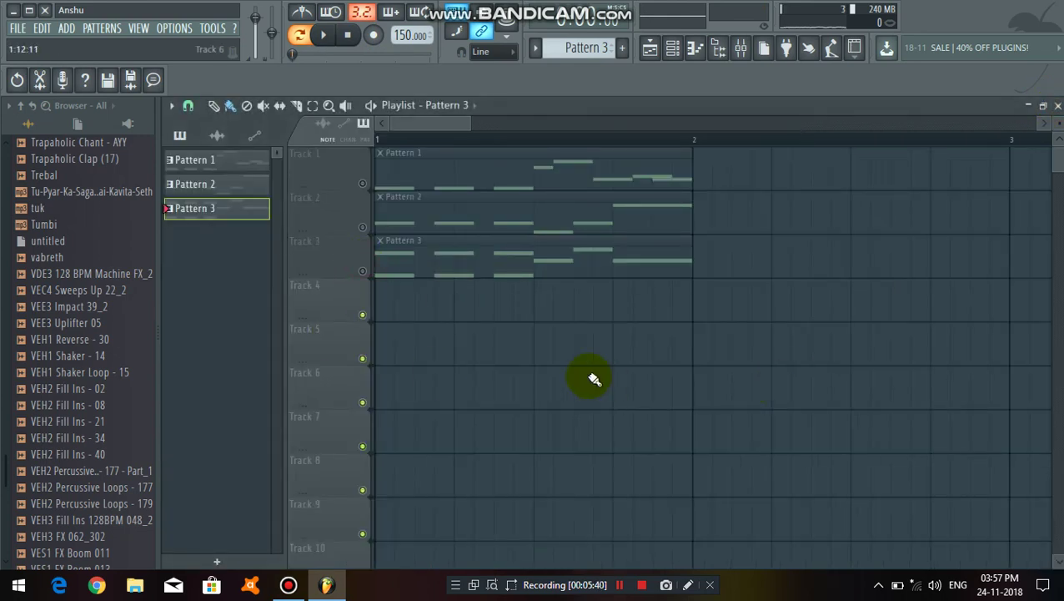
Create Pattern 4 with its default name and place it at bar 1 on Track 4.
left_click(621, 47)
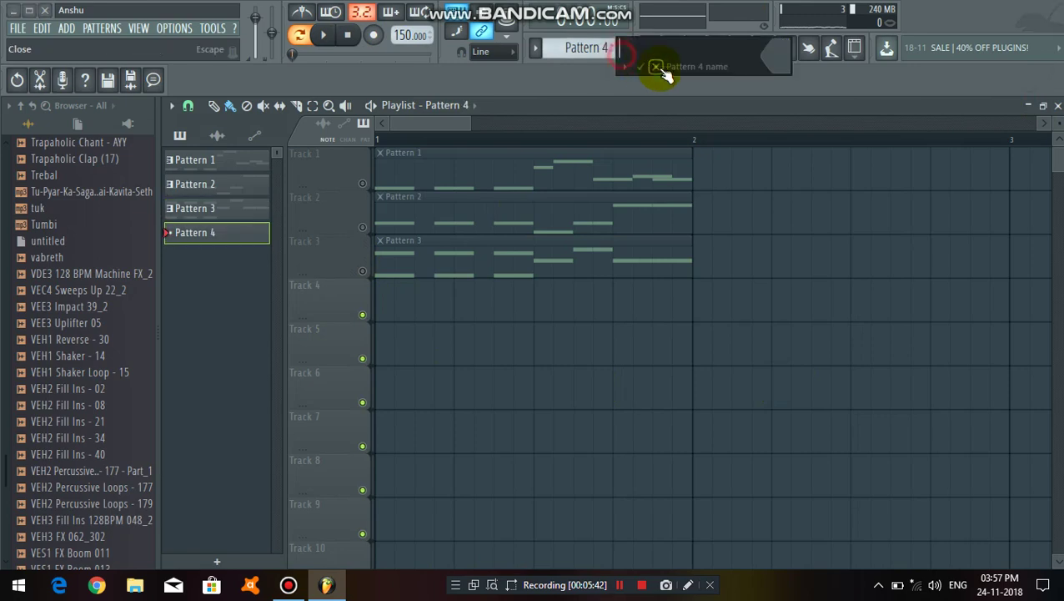
left_click(641, 67)
left_click_drag(421, 315, 442, 312)
Open the GTG DPC 3 channel's piano roll for Pattern 4.
double_click(544, 304)
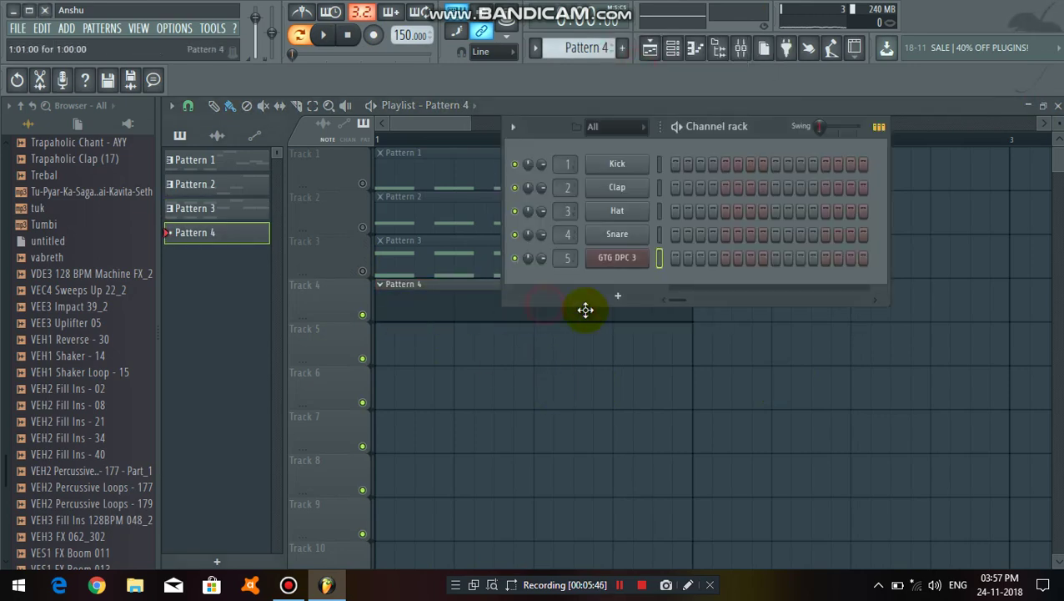
right_click(622, 259)
left_click(722, 266)
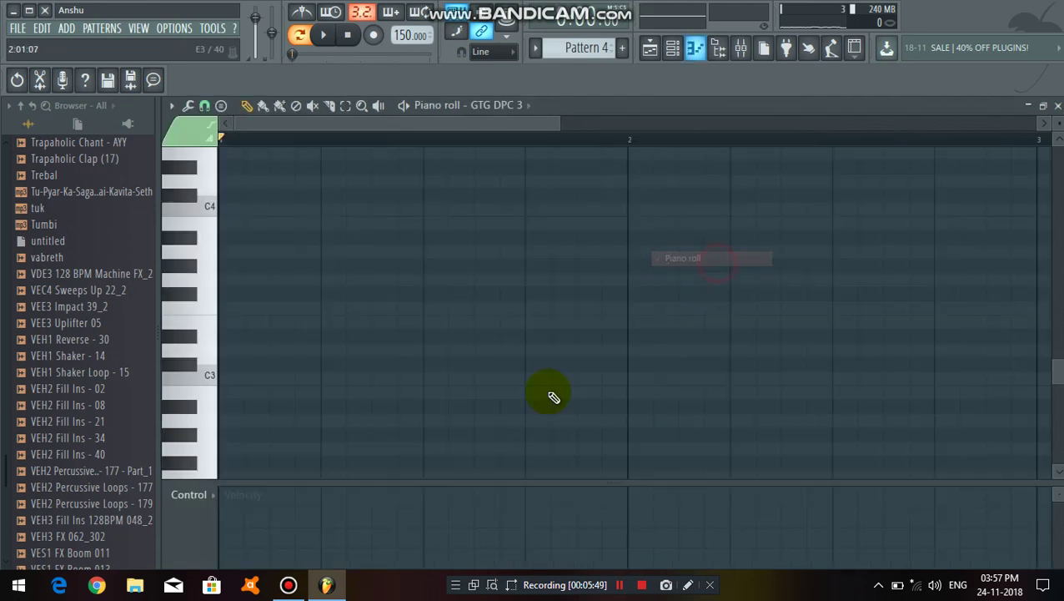
Add two-step E3 notes at 1:01:00, 1:04:00 and 1:07:00, and play them back briefly.
scroll(285, 368, "down", 2)
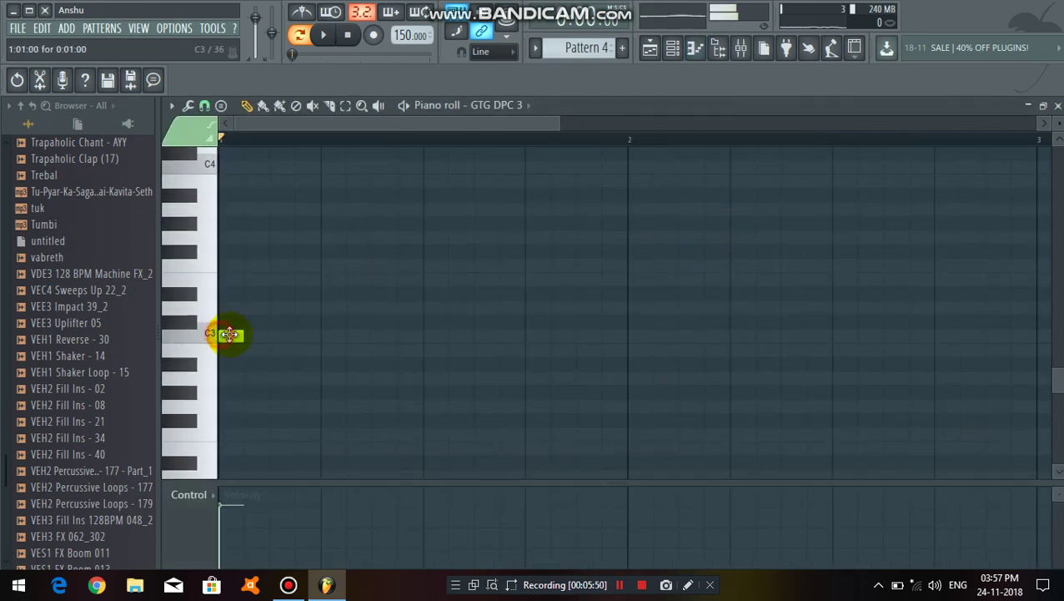
left_click_drag(233, 323, 226, 290)
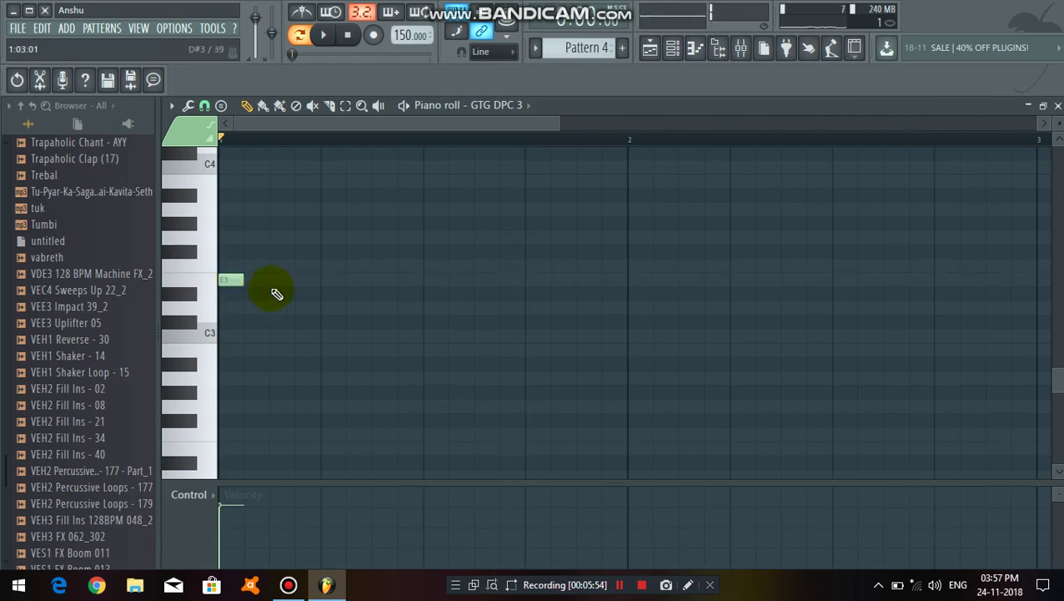
left_click(305, 285)
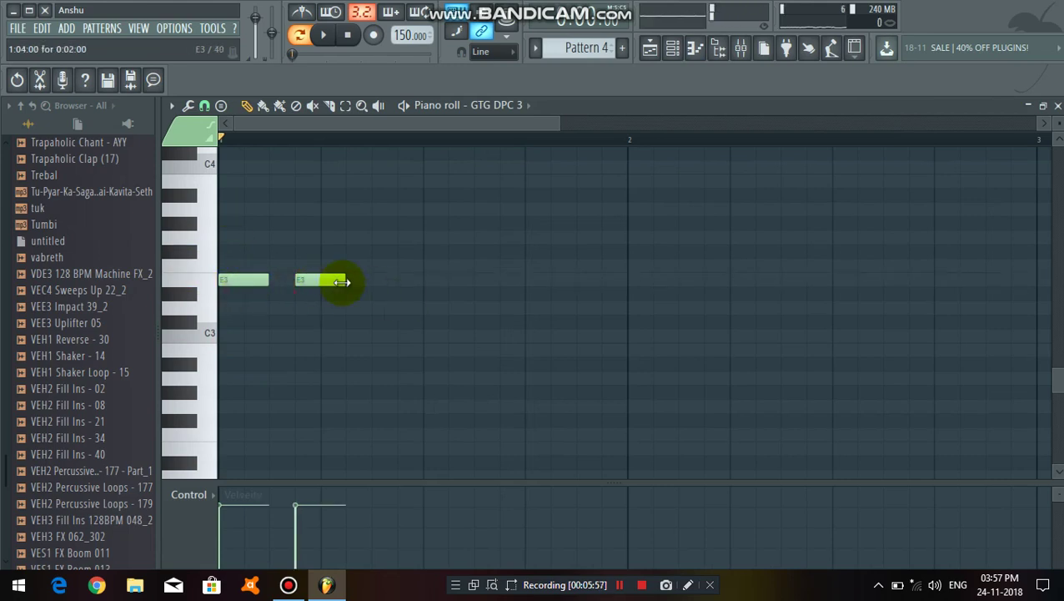
left_click_drag(389, 283, 461, 292)
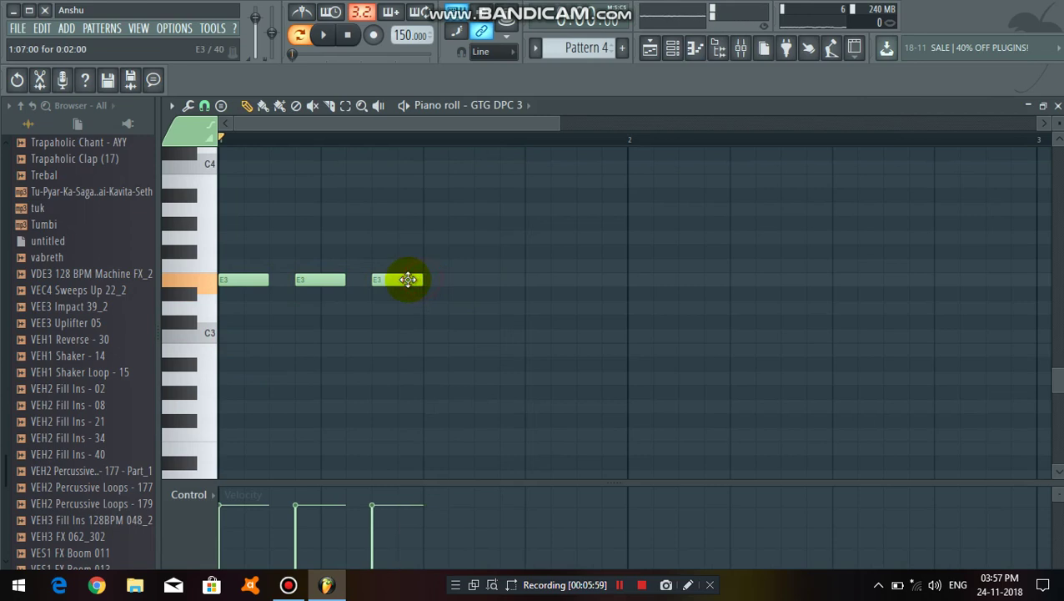
left_click(327, 36)
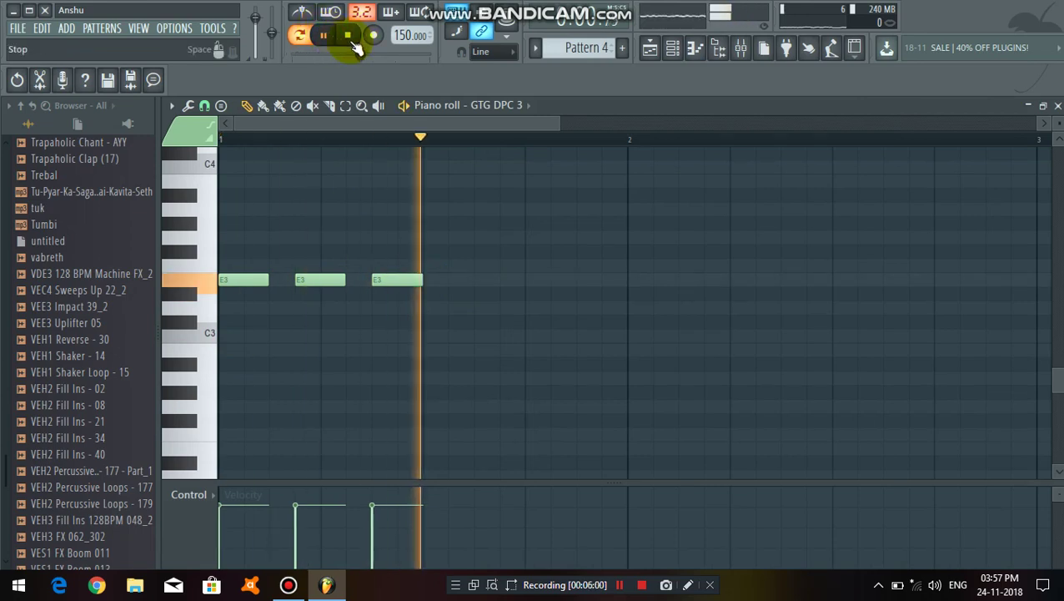
left_click(349, 39)
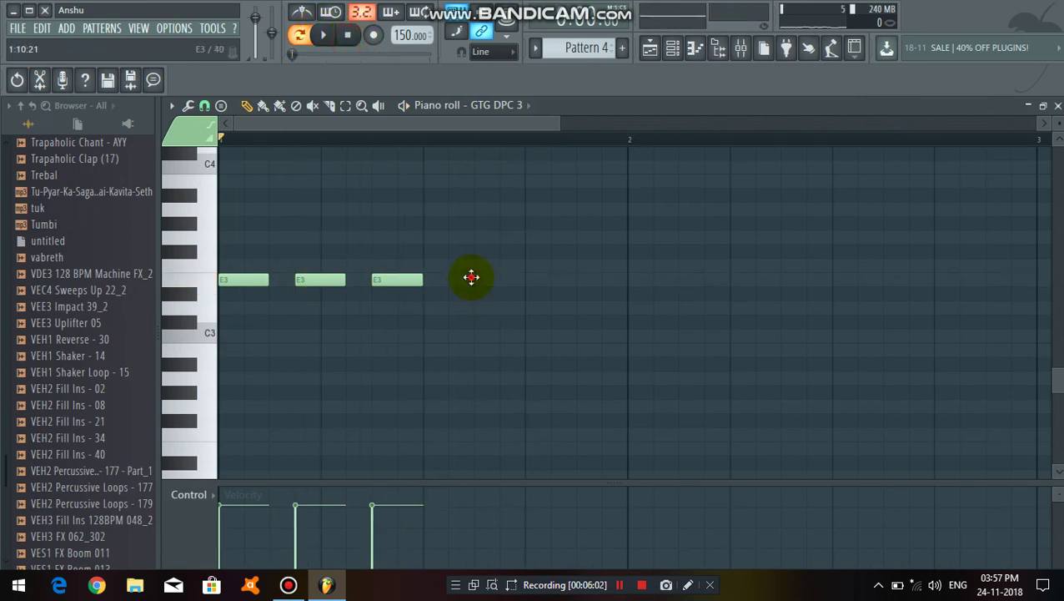
Add two-step C3 notes at 1:09:00 and 1:12:00 and one-step D3 notes at 1:14:00 and 1:16:00, and audition the pattern.
left_click(505, 265)
left_click_drag(493, 281, 432, 344)
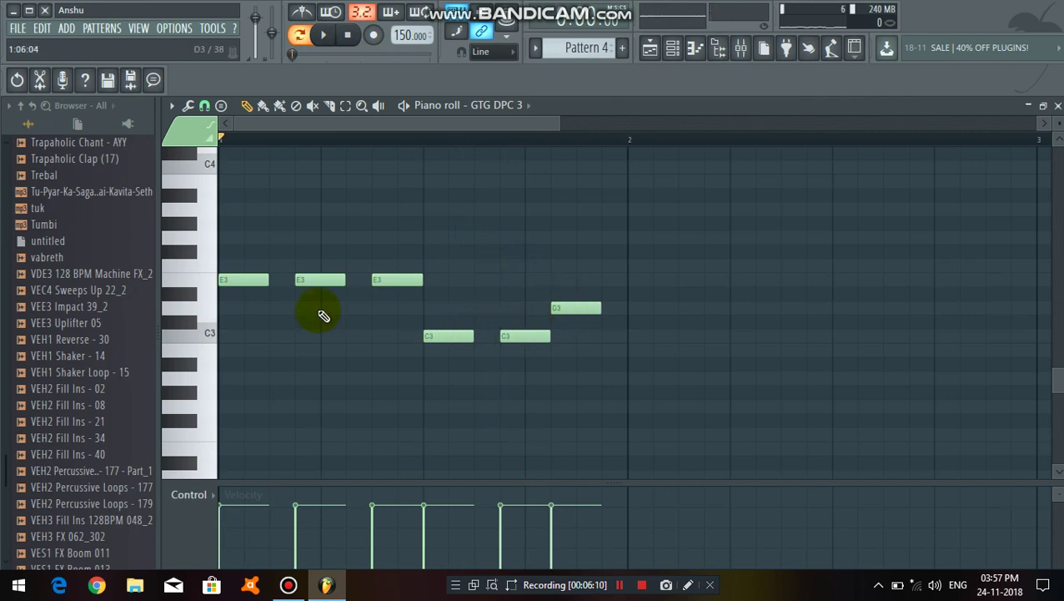
left_click_drag(572, 288, 593, 311)
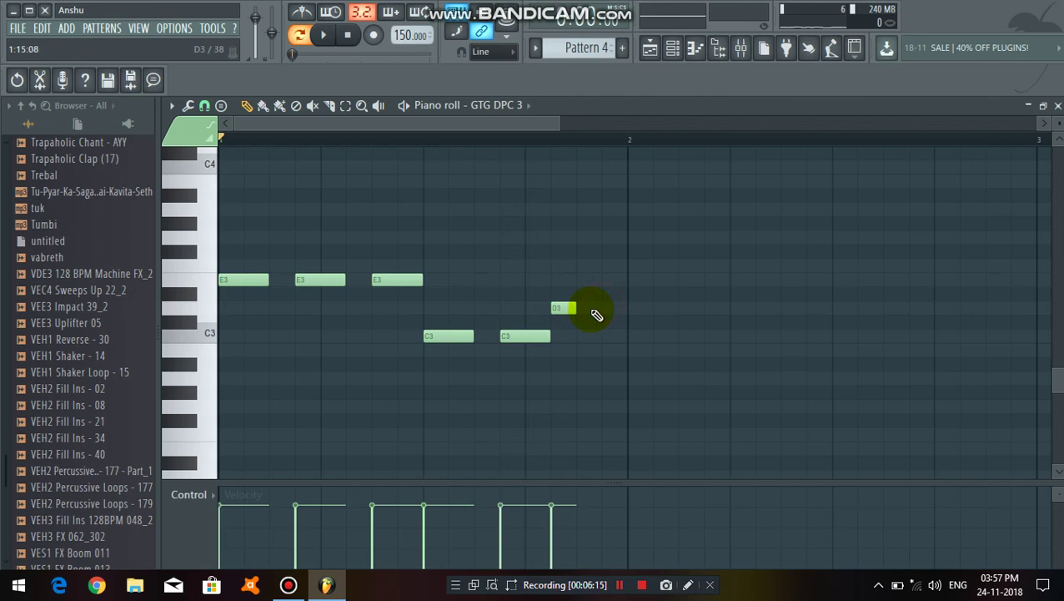
left_click(607, 310)
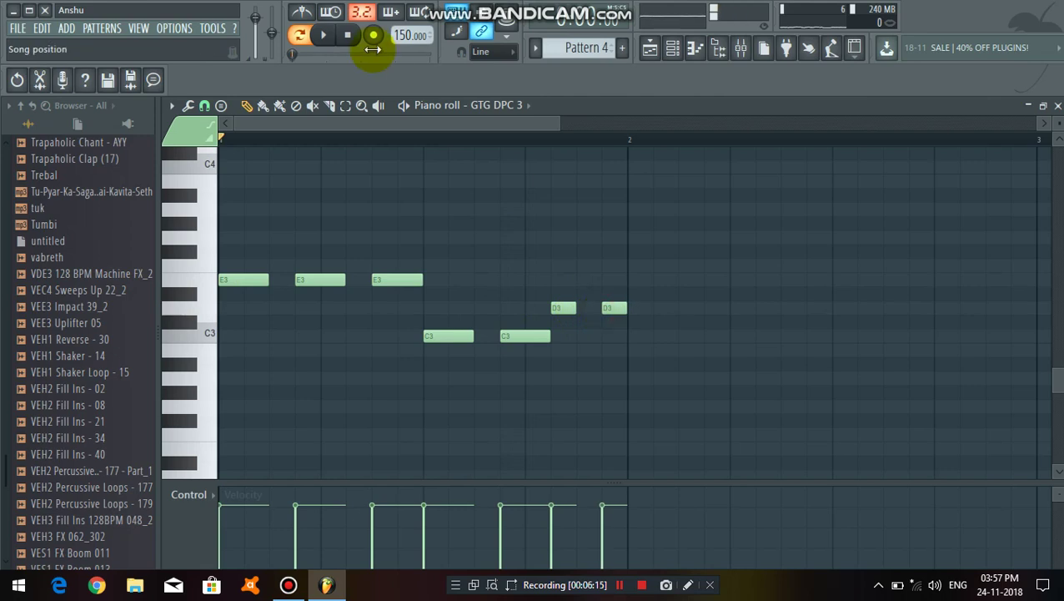
left_click(328, 35)
left_click(349, 38)
mouse_move(244, 280)
left_mouse_down()
mouse_move(237, 340)
mouse_move(233, 272)
left_mouse_up()
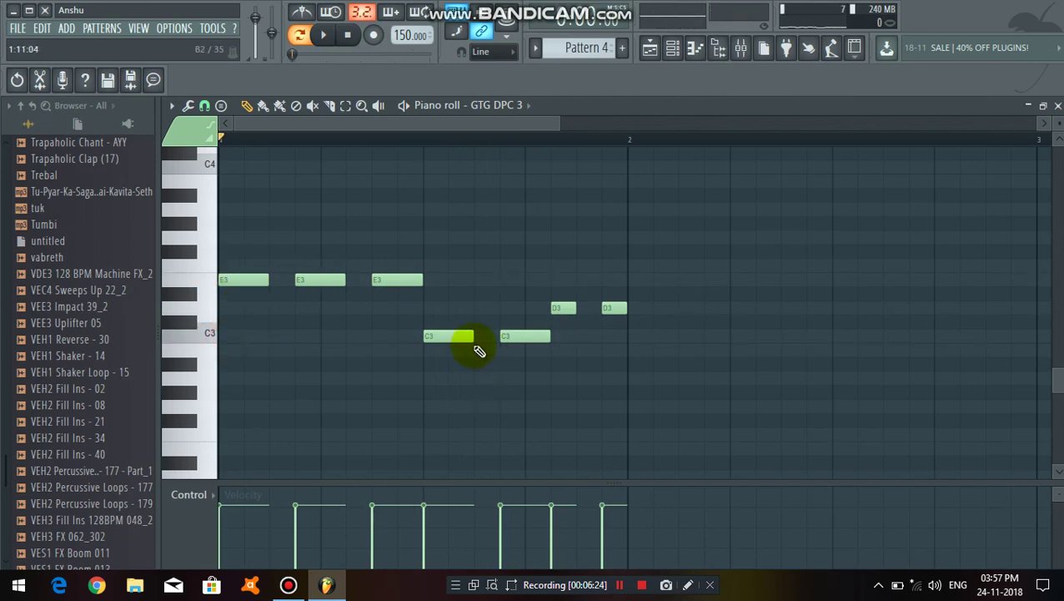
mouse_move(444, 337)
left_mouse_down()
mouse_move(447, 321)
mouse_move(443, 341)
left_mouse_up()
double_click(444, 340)
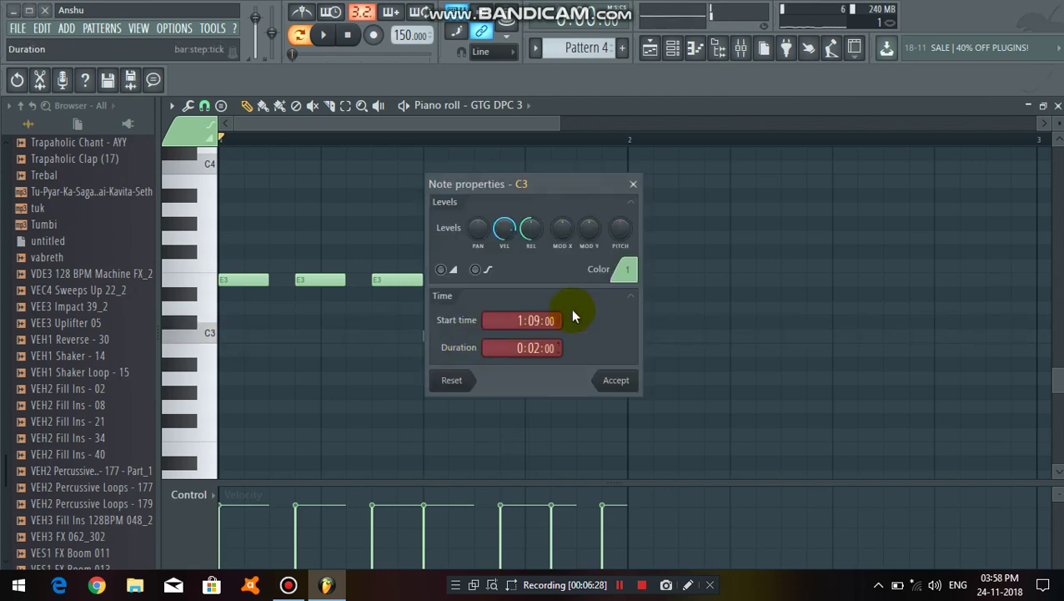
left_click(634, 183)
Move the two C3 notes to G3 at 1:09:00 and 1:11:00, and lower the three opening E3 notes to C3.
left_click_drag(442, 334, 448, 238)
left_click_drag(524, 338, 506, 239)
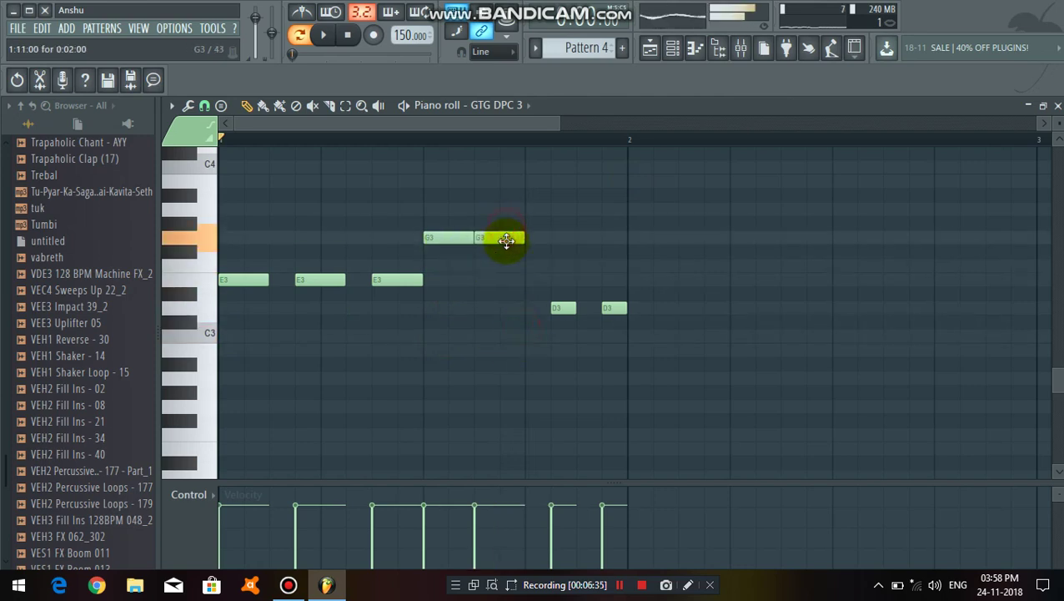
left_click_drag(447, 277, 233, 335)
left_click(333, 296)
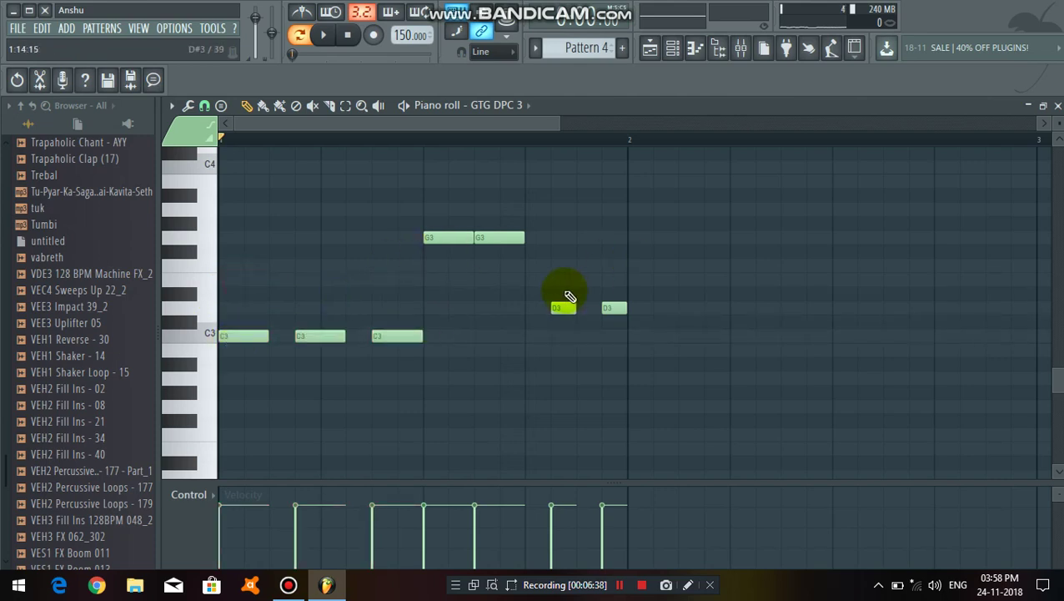
Replace the D3 notes with four one-step G#3 notes from 1:13:00 to 1:16:00, and audition the pattern.
scroll(571, 308, "up", 3)
left_click_drag(561, 392, 542, 309)
left_click_drag(615, 392, 569, 305)
left_click(613, 308)
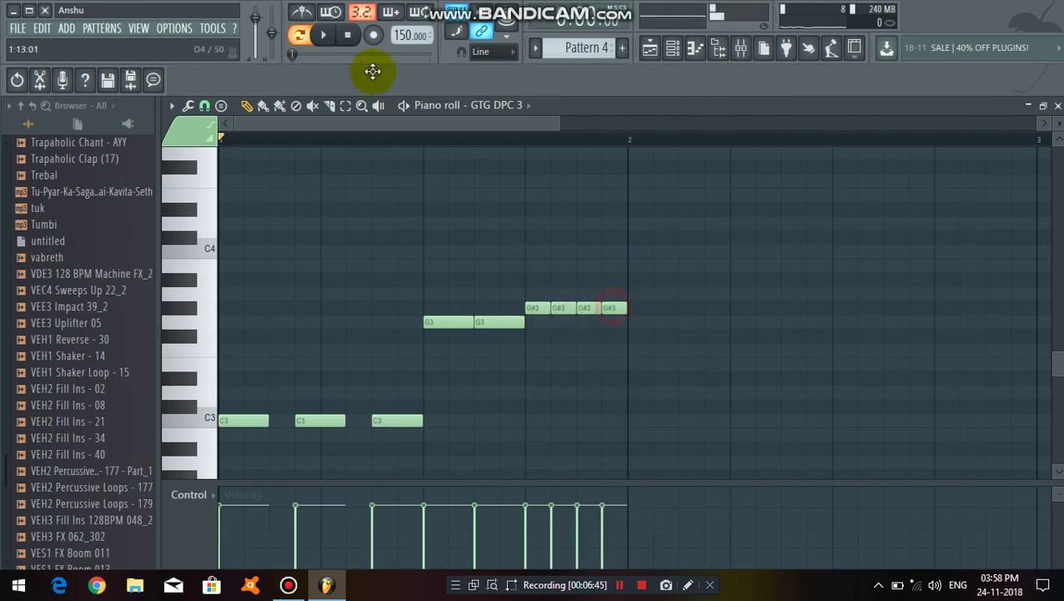
left_click(325, 36)
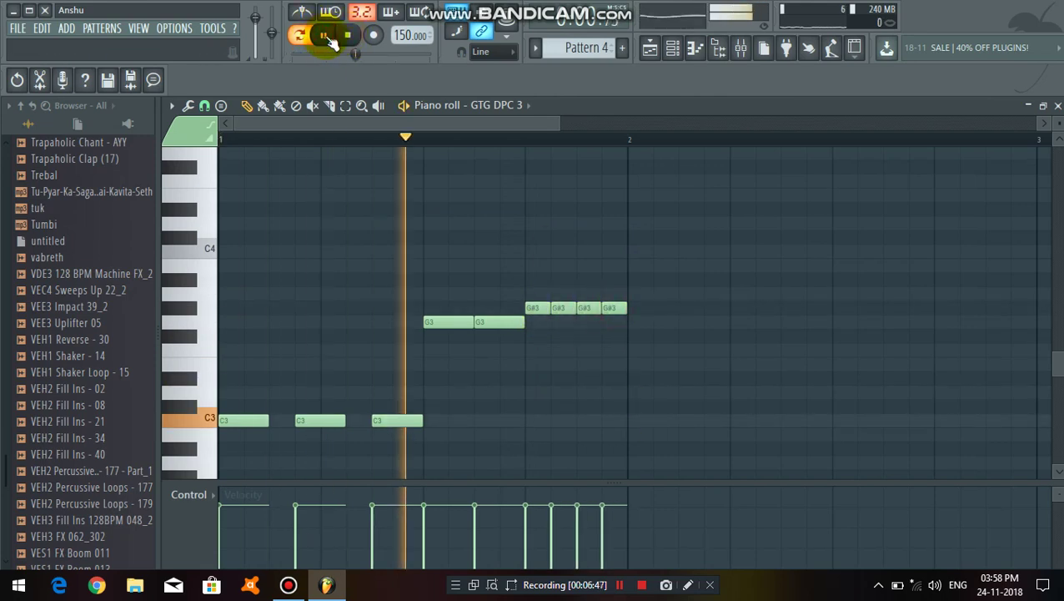
left_click(347, 35)
Lower the four closing G#3 notes to E3, play Pattern 4 through, and stop playback.
left_click_drag(664, 290, 534, 308)
mouse_move(533, 347)
left_mouse_down()
mouse_move(532, 404)
mouse_move(529, 360)
left_mouse_up()
left_click(669, 344)
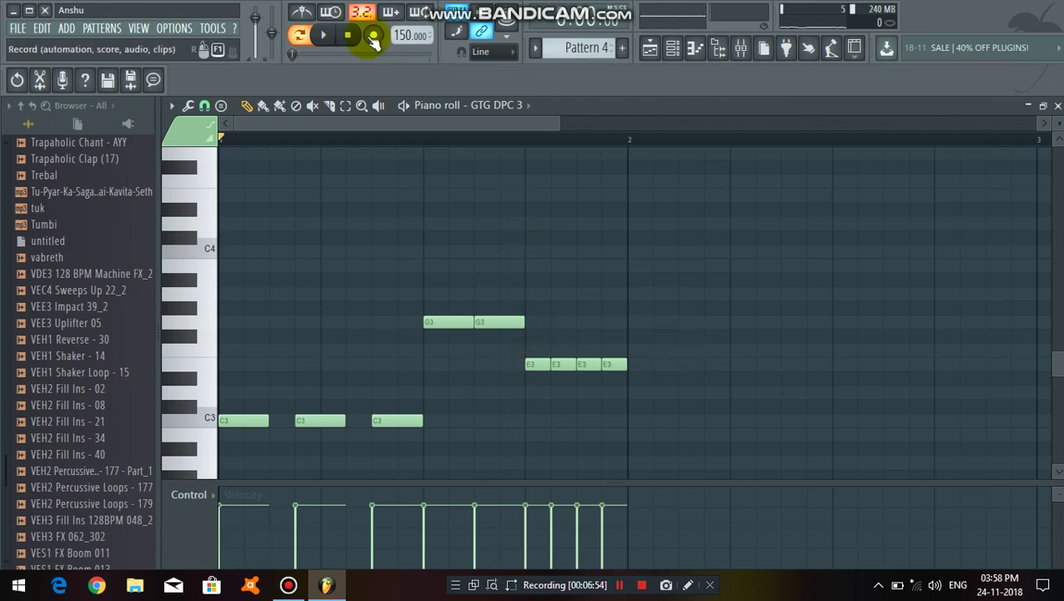
left_click(323, 34)
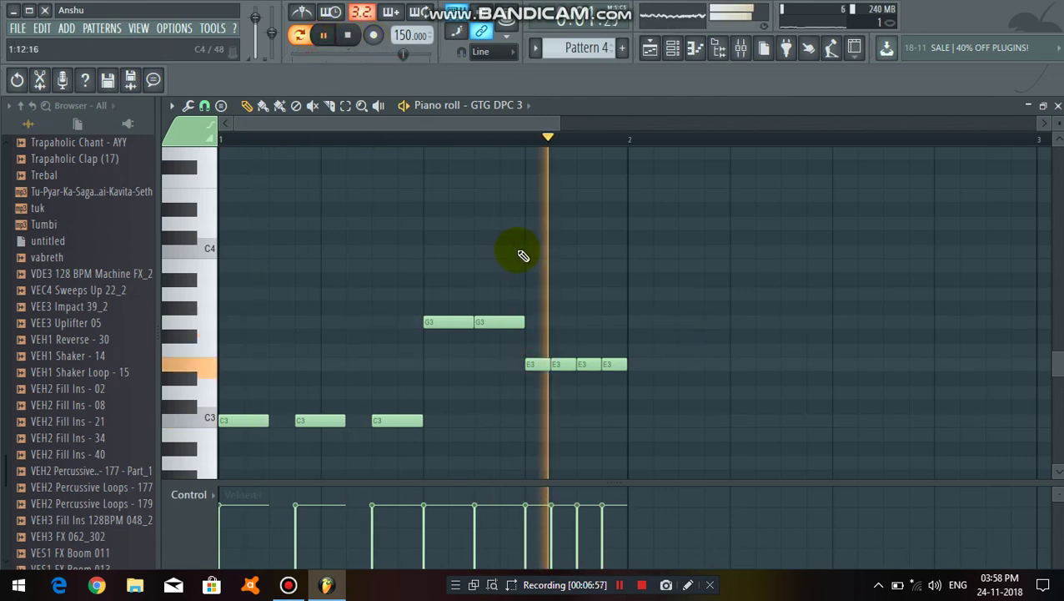
scroll(546, 147, "down", 2)
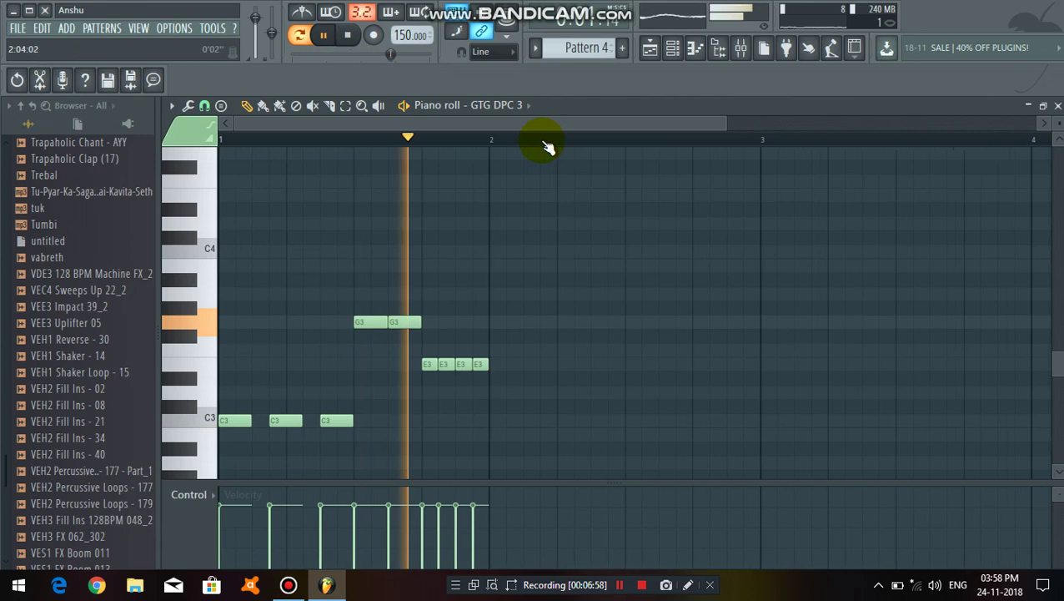
left_click(348, 34)
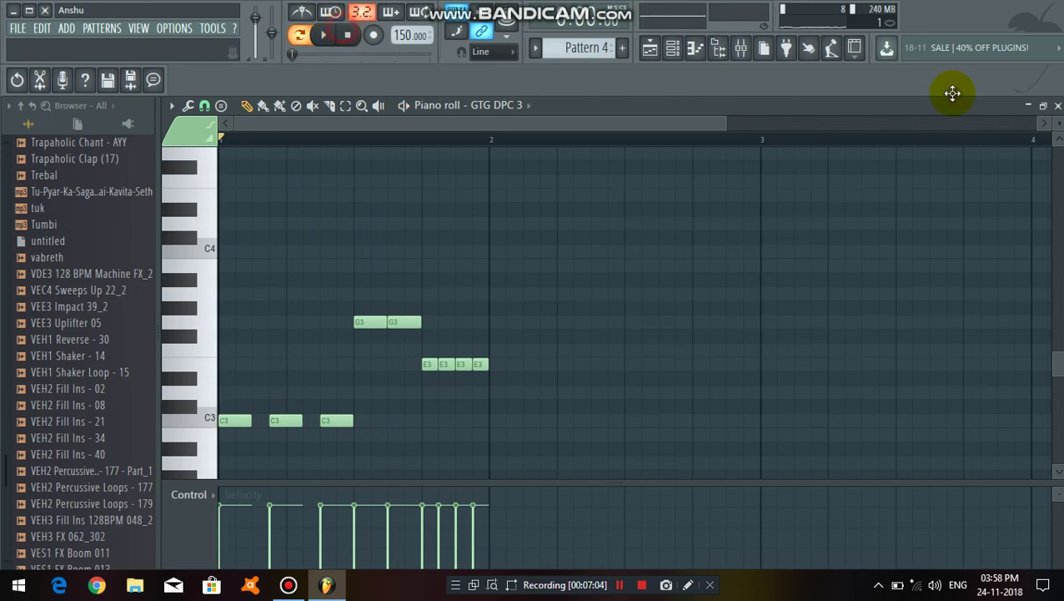
Close the piano roll to return to the playlist and mute Tracks 1 to 4.
left_click(1056, 107)
left_click(751, 410)
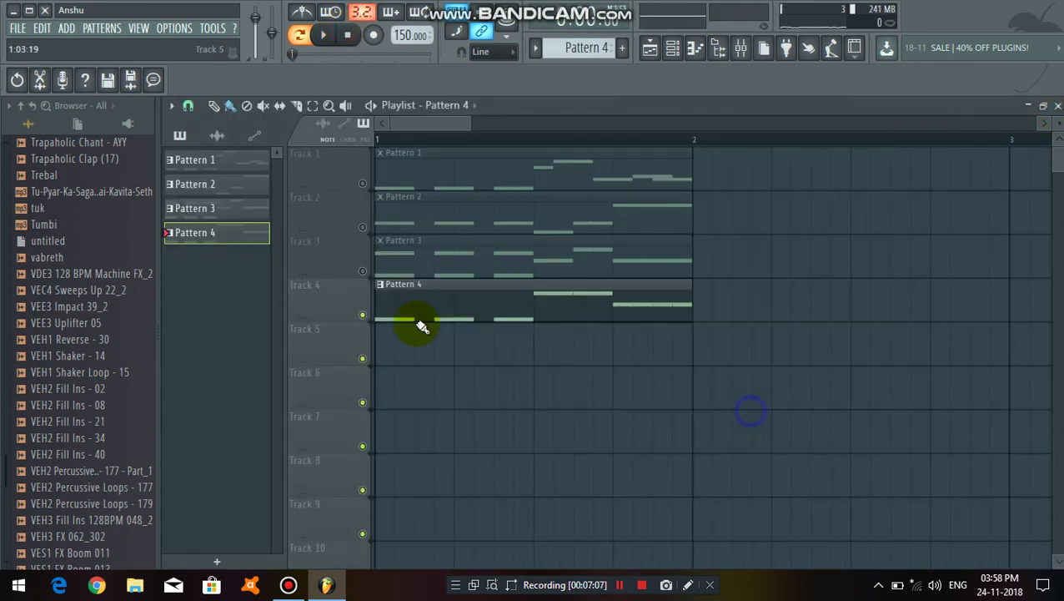
right_click(366, 317)
right_click(365, 316)
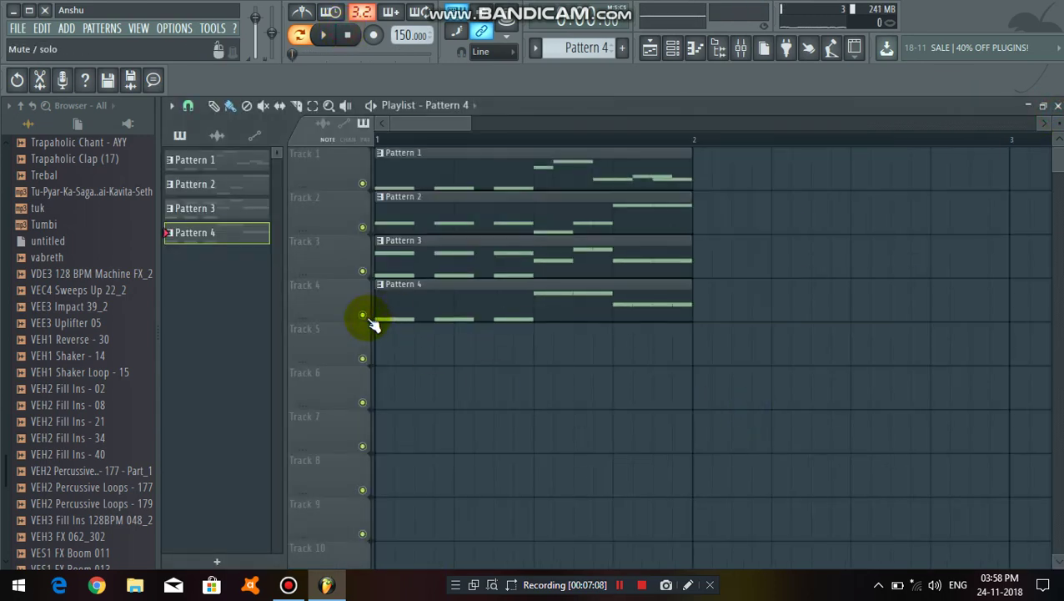
left_click(364, 315)
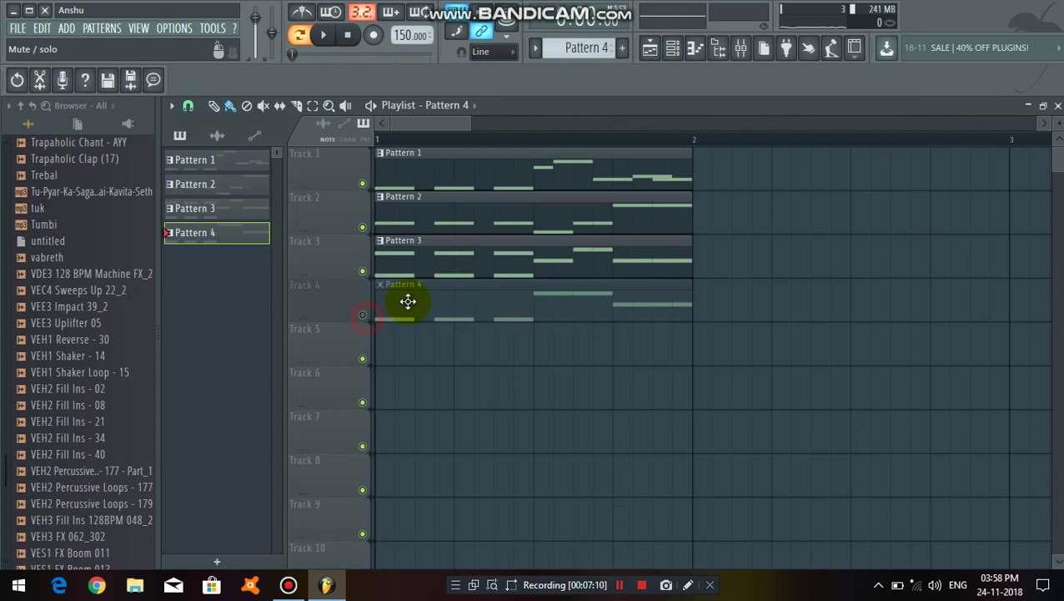
left_click(360, 271)
left_click(362, 227)
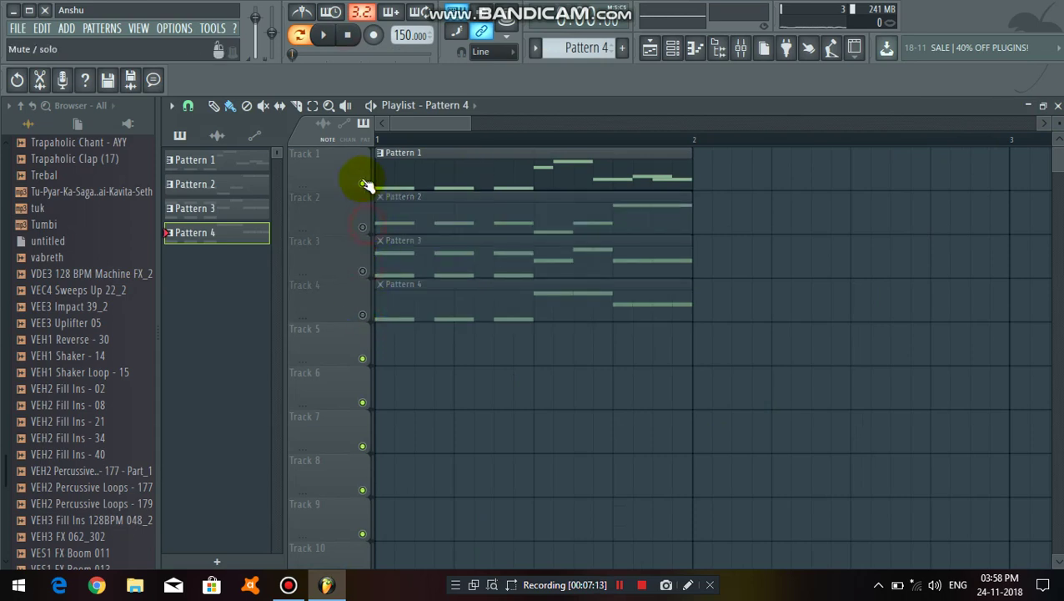
left_click(362, 183)
Create Pattern 5, place it at bar 1 of Track 5, and unmute Tracks 1 to 4.
left_click_drag(409, 138, 640, 52)
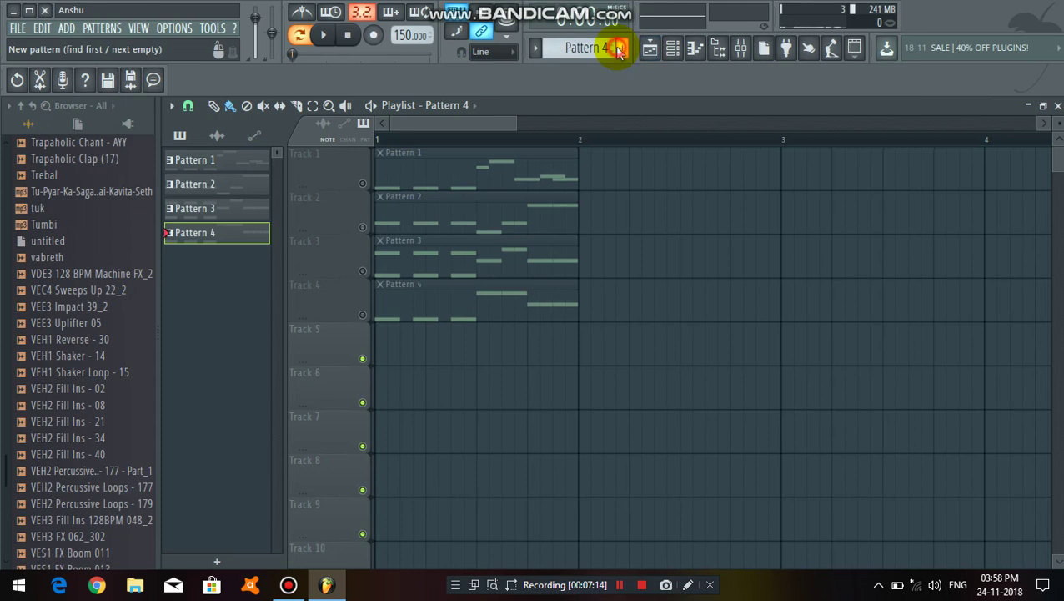
left_click(623, 50)
left_click(404, 361)
left_click(463, 360)
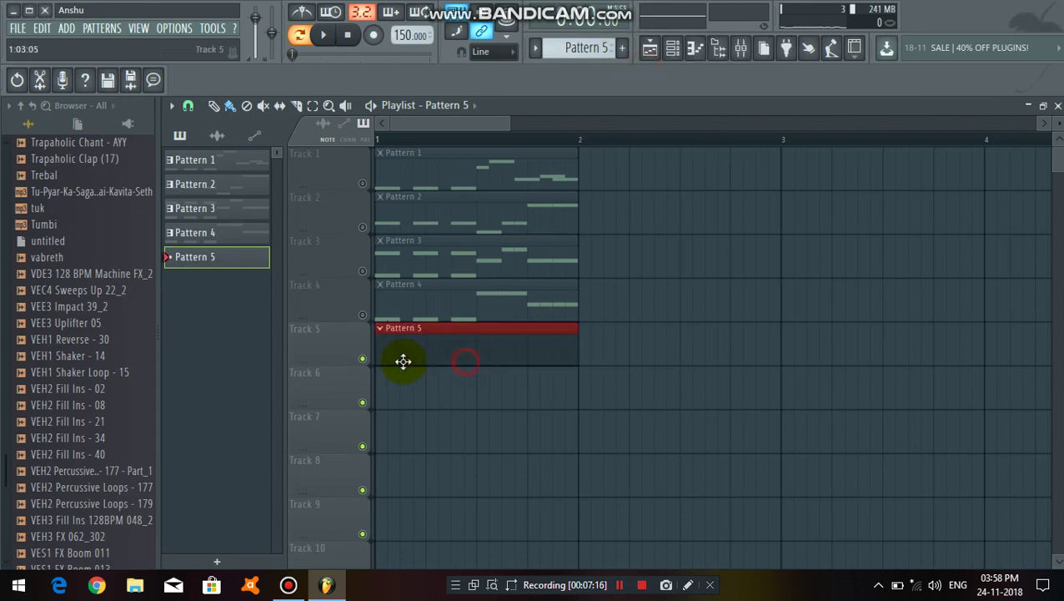
right_click(364, 361)
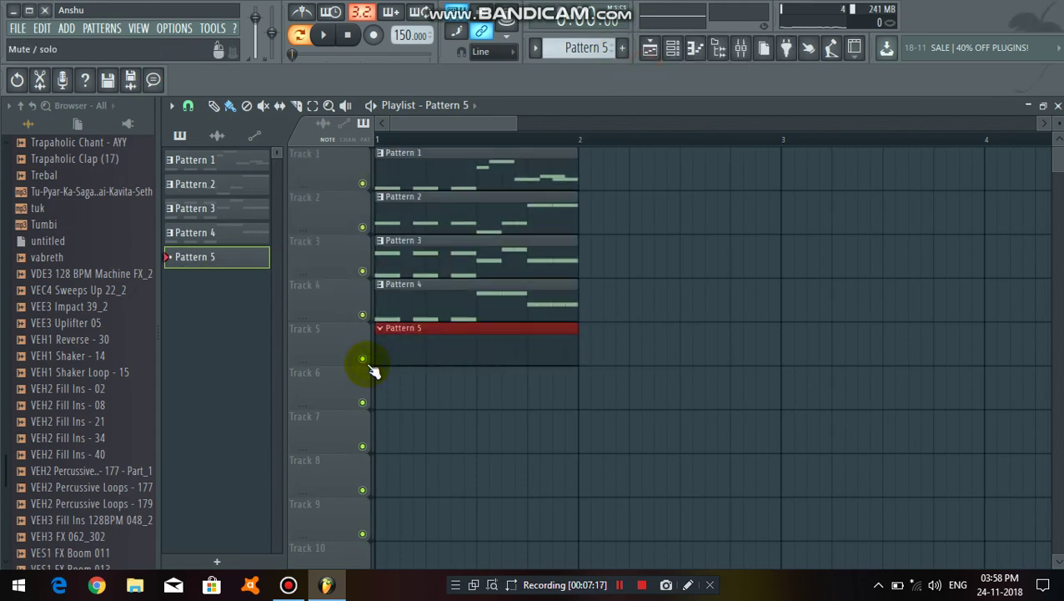
Open the GTG DPC 3 piano roll for Pattern 5 and place a one-step E3 note at the start of bar 1.
double_click(422, 351)
right_click(615, 256)
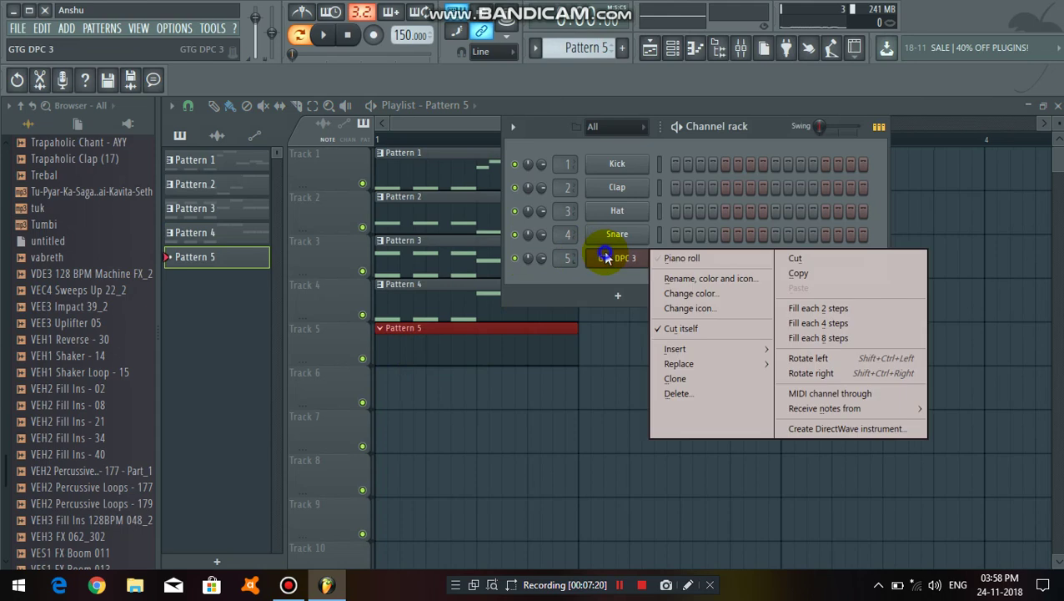
left_click(696, 262)
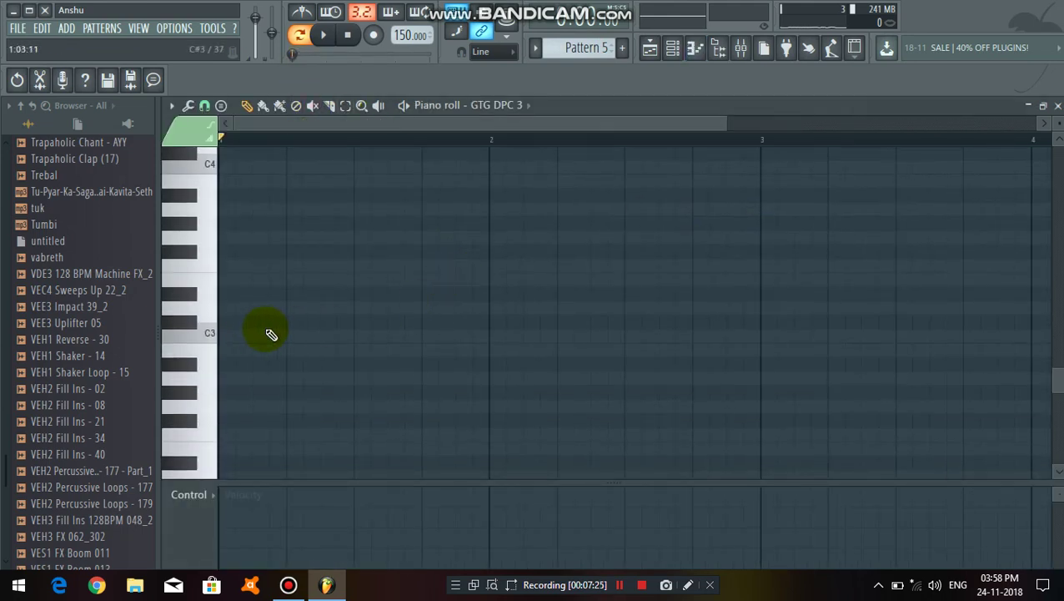
scroll(272, 332, "up", 3)
left_click(244, 348)
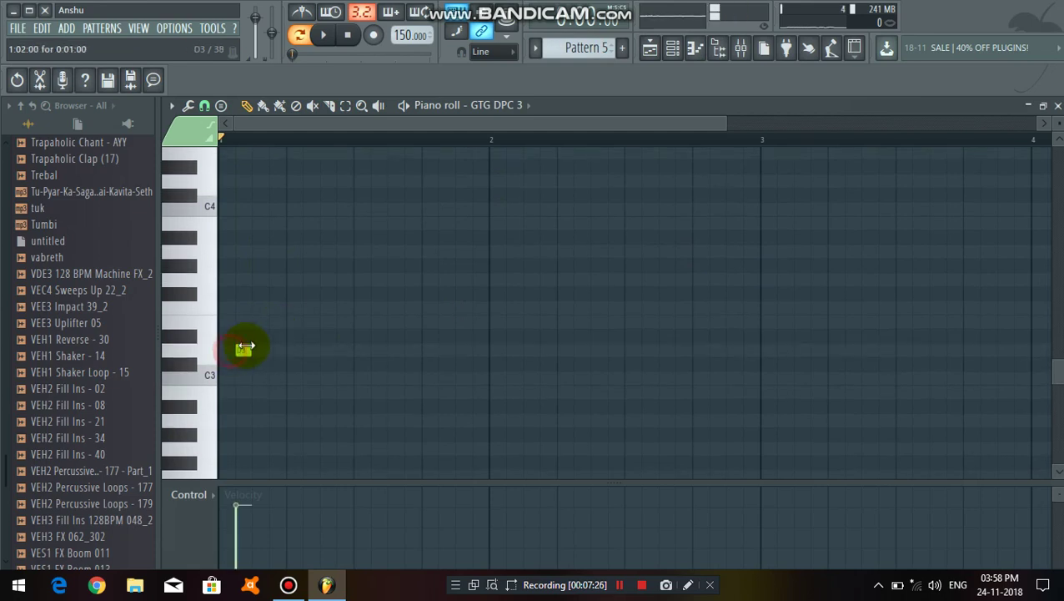
scroll(225, 129, "up", 5)
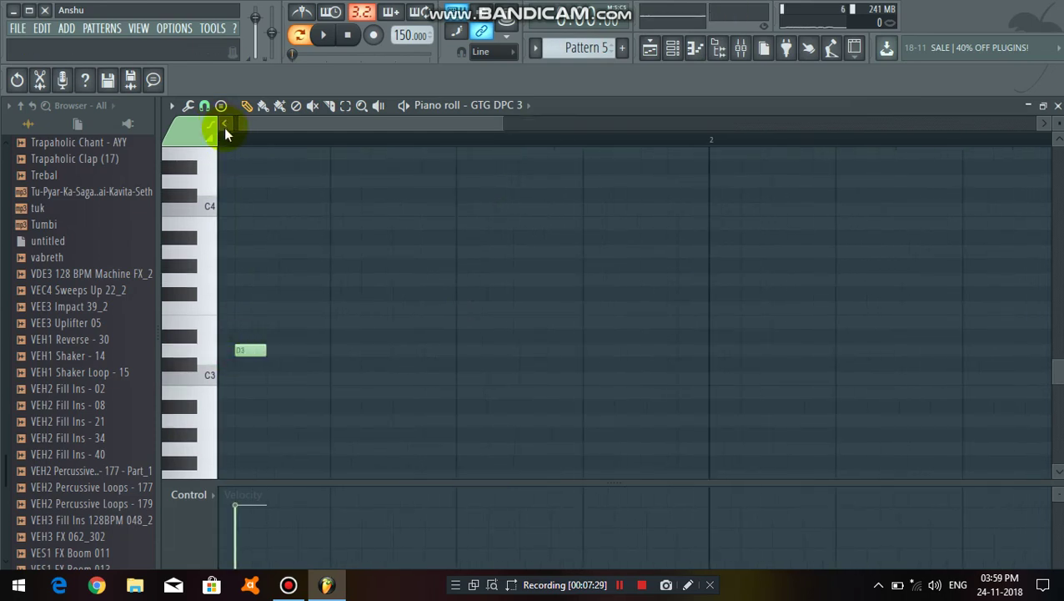
left_click(225, 123)
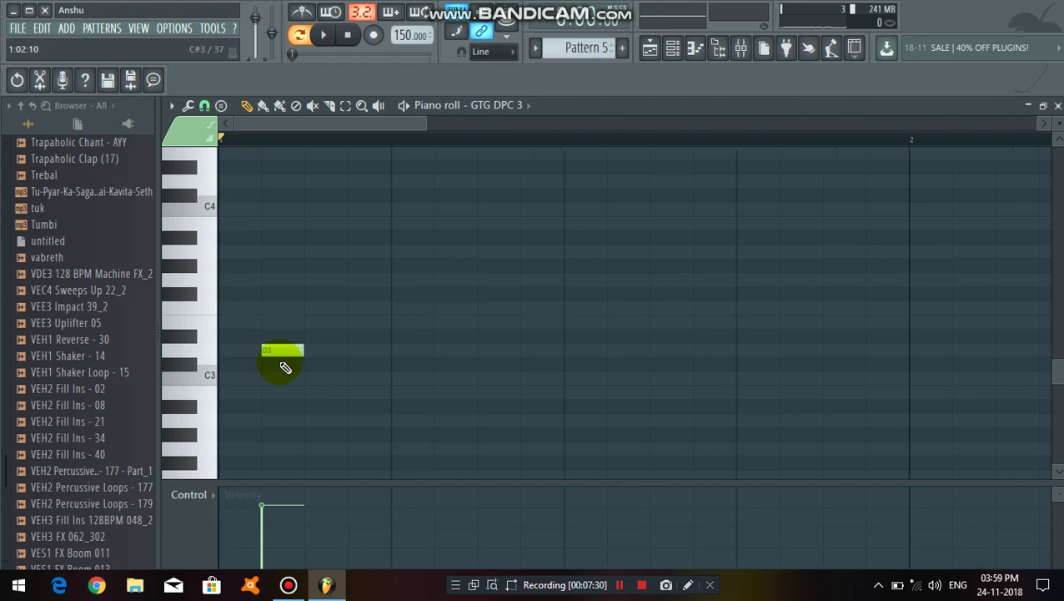
left_click_drag(285, 345, 246, 326)
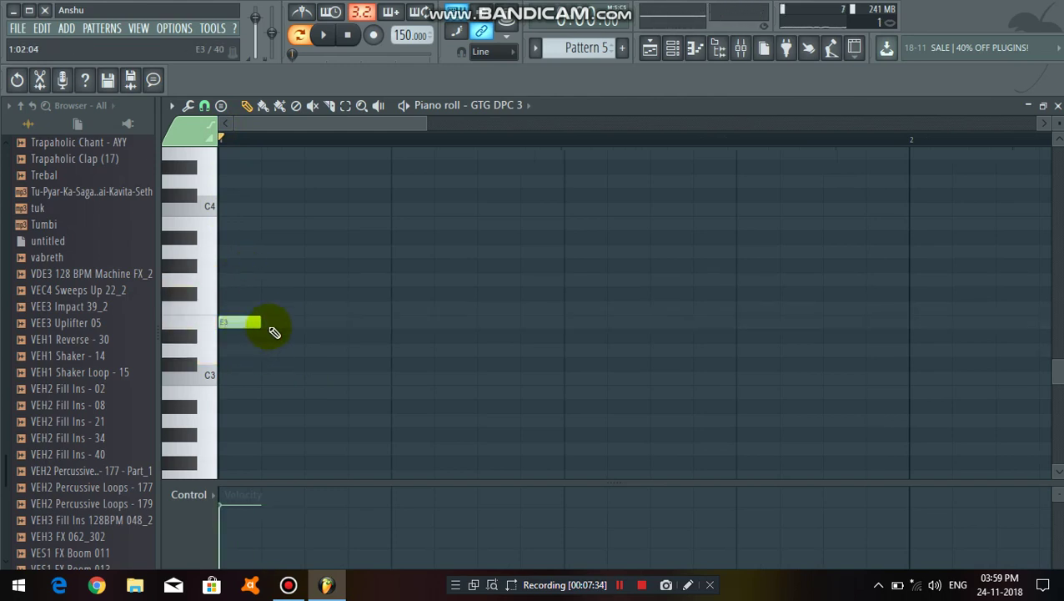
Lengthen the opening E3 note to two steps, add matching E3 notes at 1:04:00 and 1:07:00, and audition them.
left_click(354, 322)
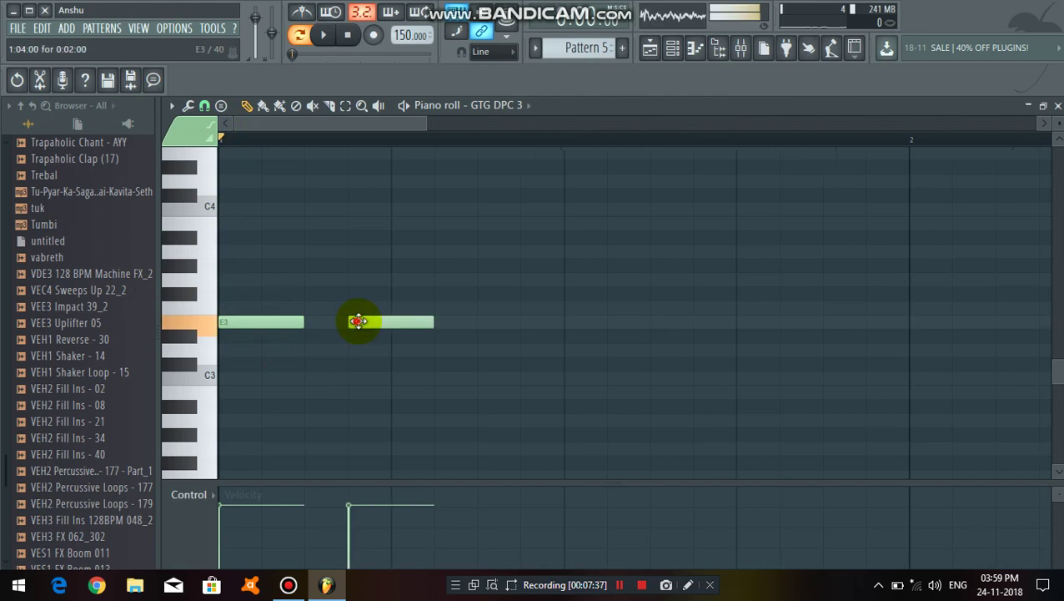
left_click(472, 322)
scroll(541, 150, "down", 2)
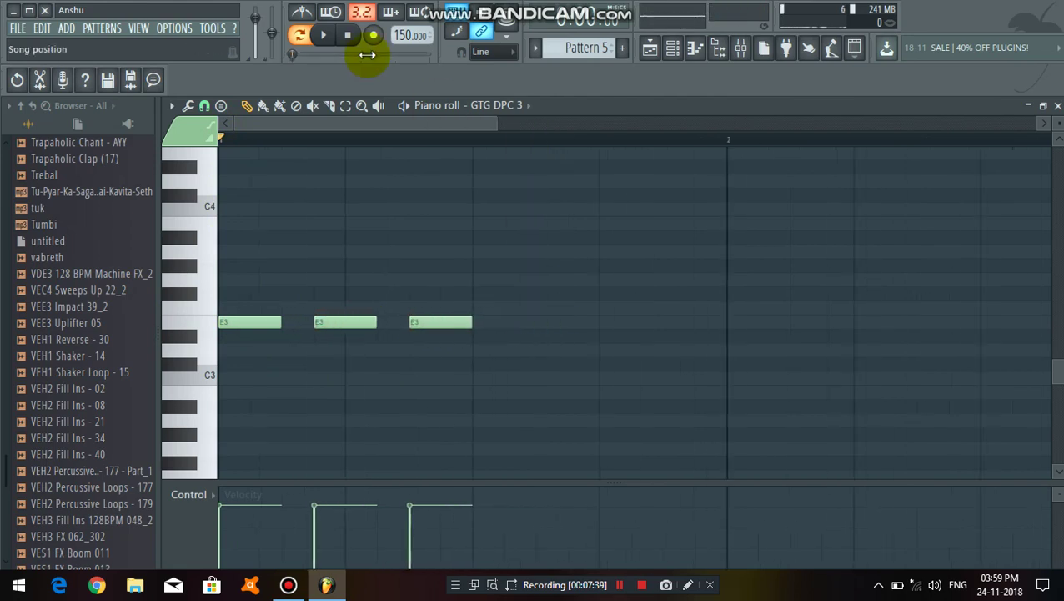
key("space")
left_click(350, 34)
Add a two-step C3 note at 1:09:00 and one-step D3 notes at 1:11:00 and 1:12:00, and audition the pattern.
left_click(477, 380)
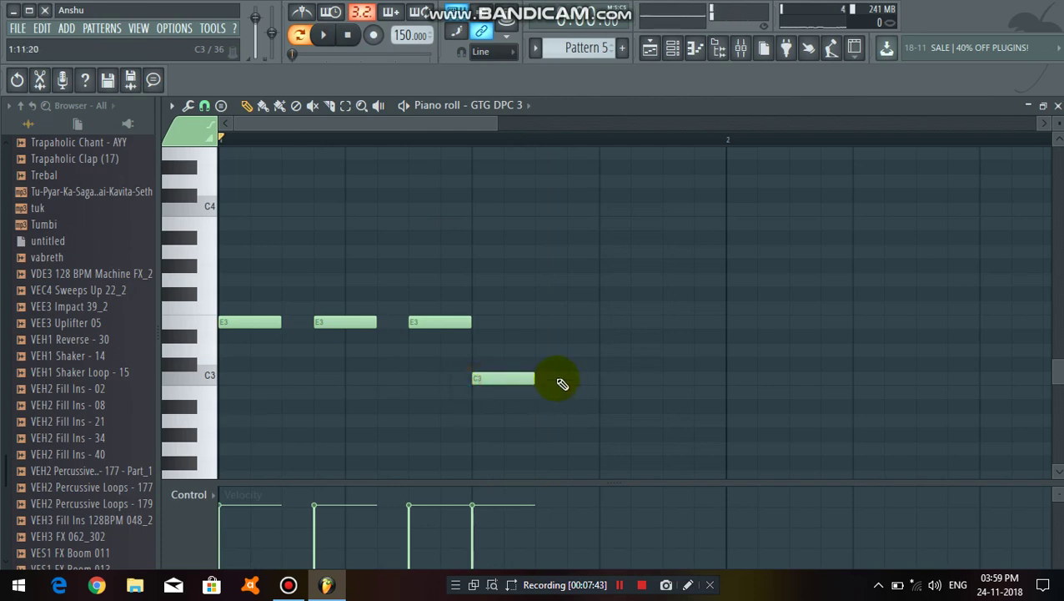
left_click(546, 365)
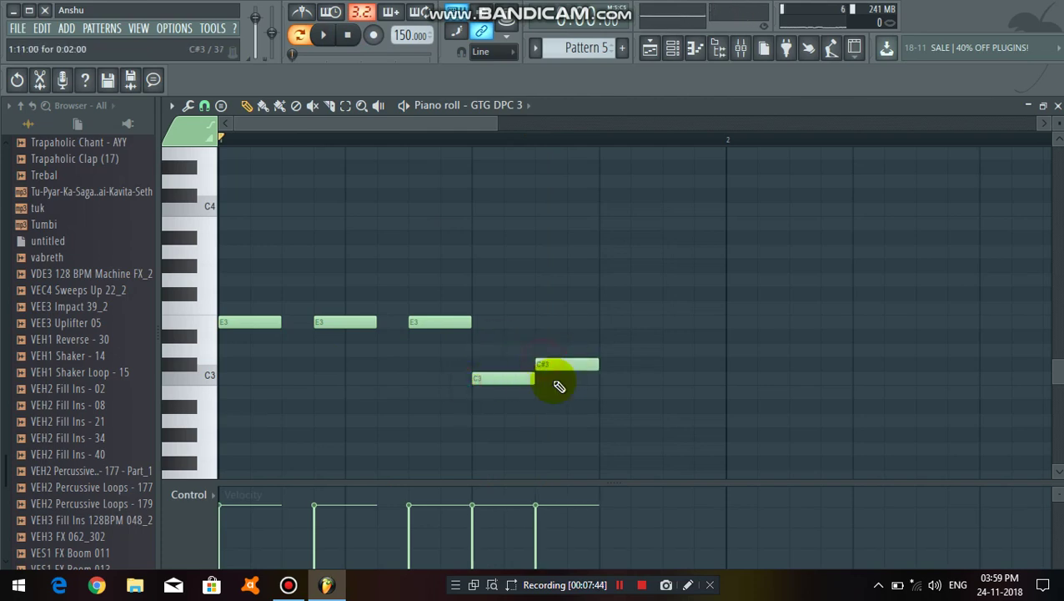
left_click_drag(554, 365, 581, 349)
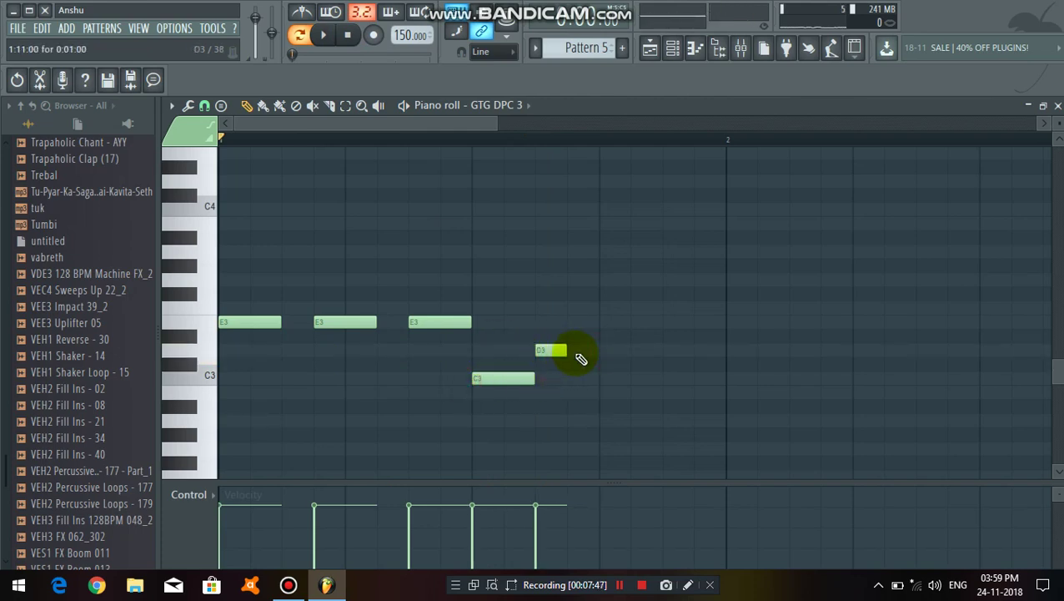
key("space")
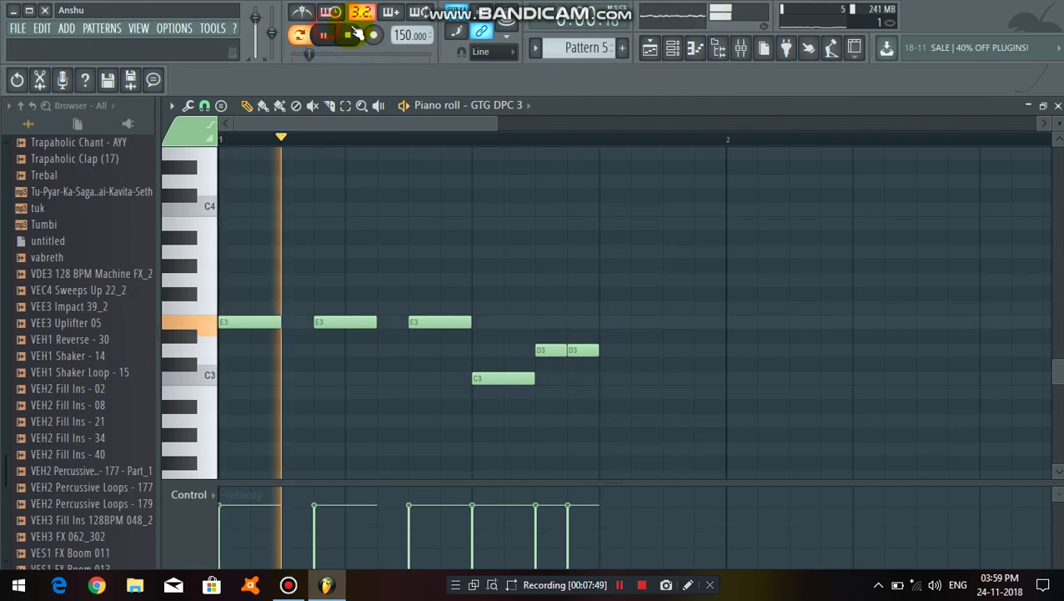
left_click(350, 35)
Repeat the phrase with a two-step C3 note at 1:13:00 and one-step D3 notes at 1:15:00 and 1:16:00.
left_click(501, 373)
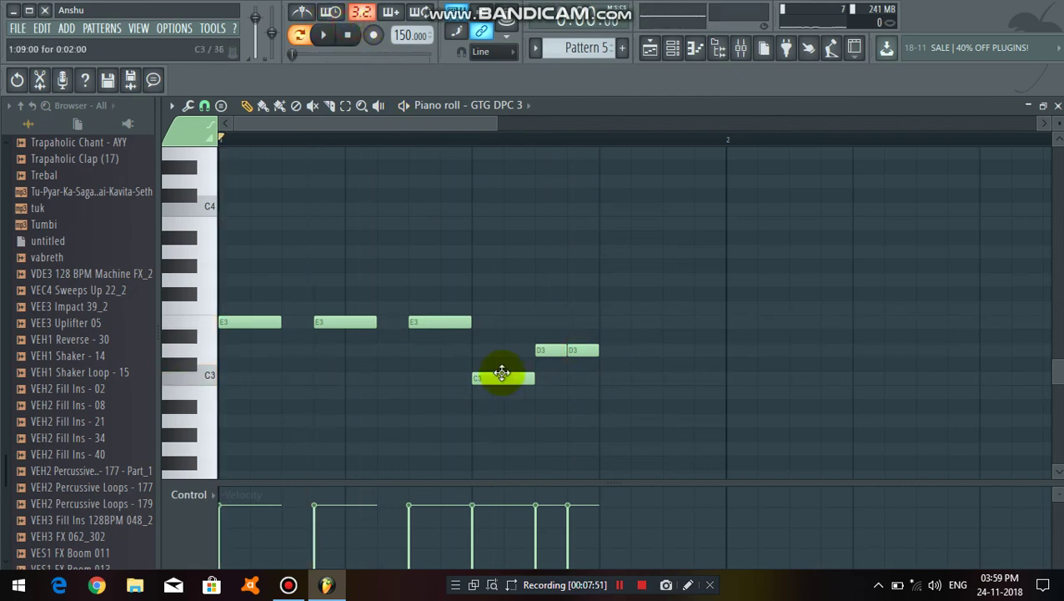
left_click(613, 378)
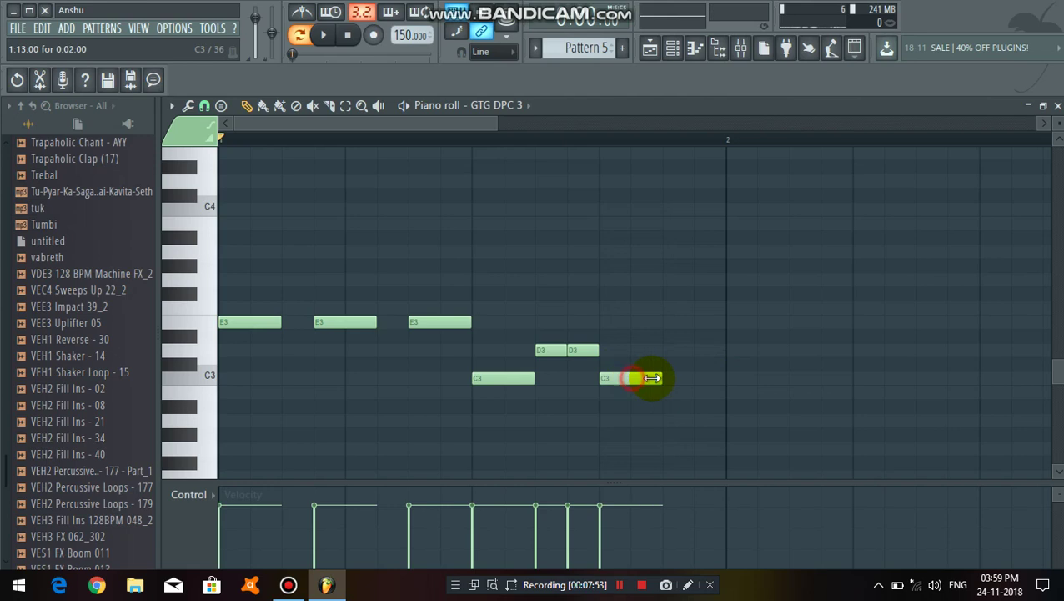
left_click(672, 350)
left_click(704, 350)
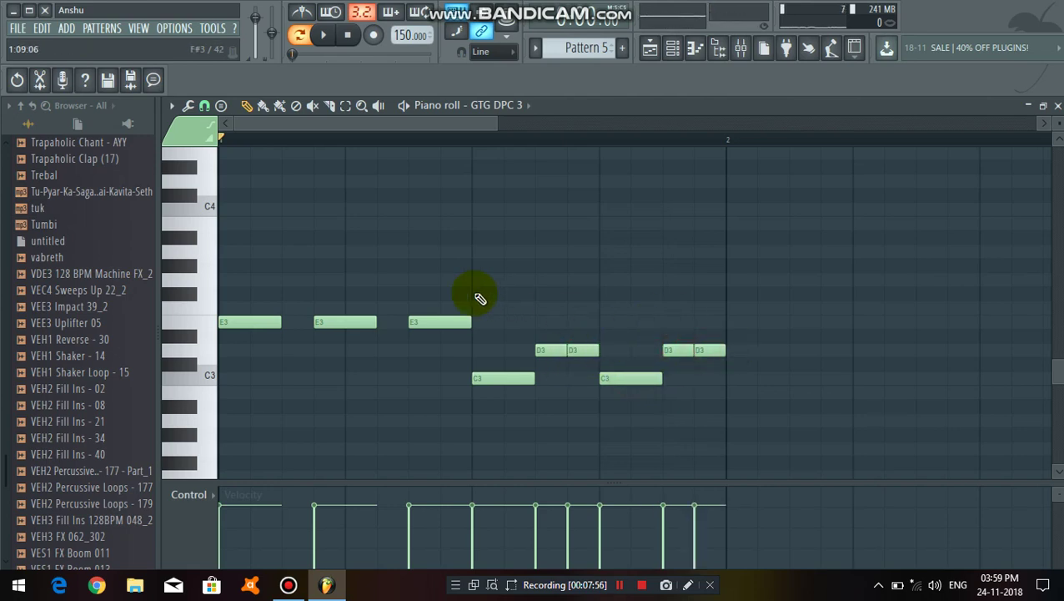
Add two-step F#3 notes above the C3 notes at 1:09:00 and 1:13:00, play Pattern 5 through, and stop playback.
left_click_drag(500, 293, 520, 293)
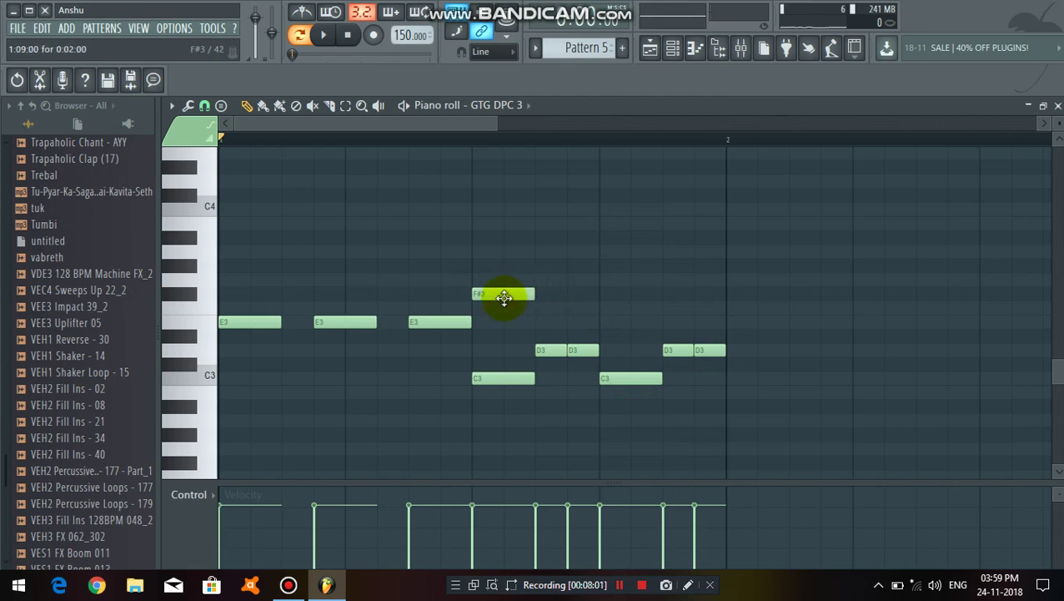
mouse_move(504, 293)
left_mouse_down()
mouse_move(510, 264)
mouse_move(508, 295)
mouse_move(534, 292)
left_mouse_up()
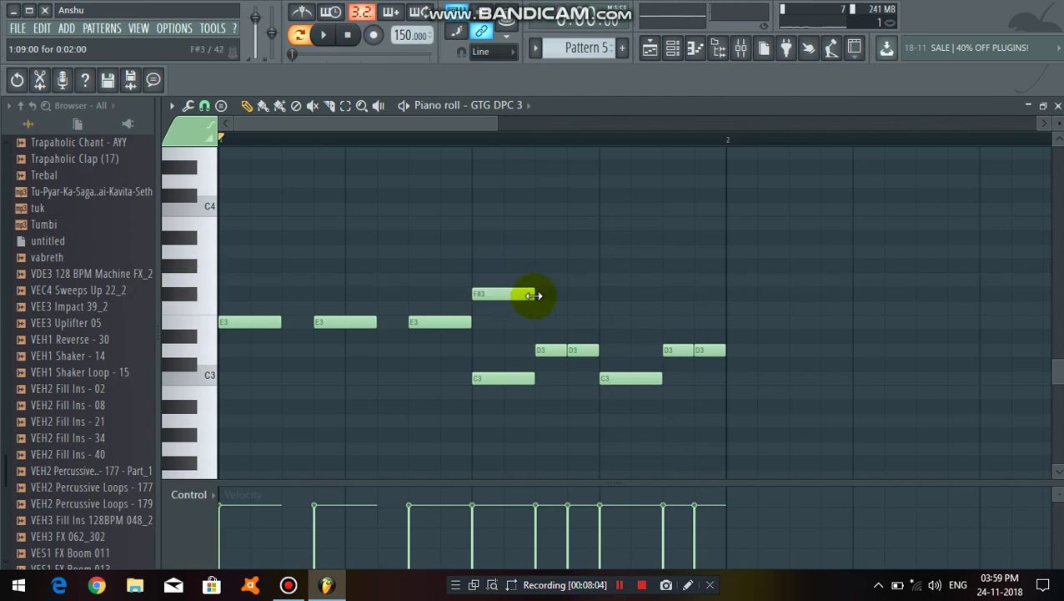
left_click_drag(613, 311, 615, 293)
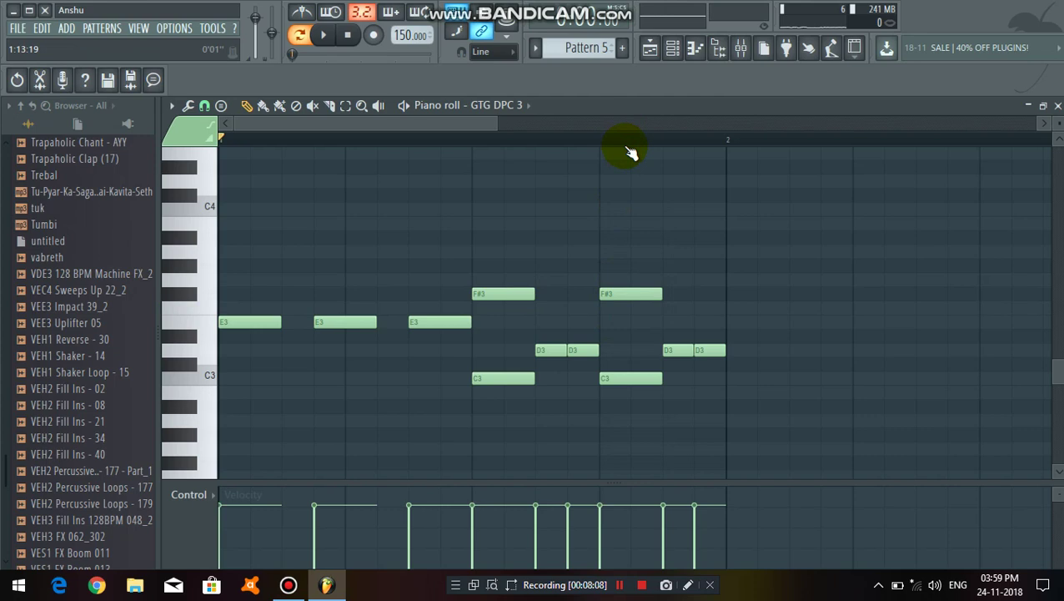
scroll(630, 150, "down", 3)
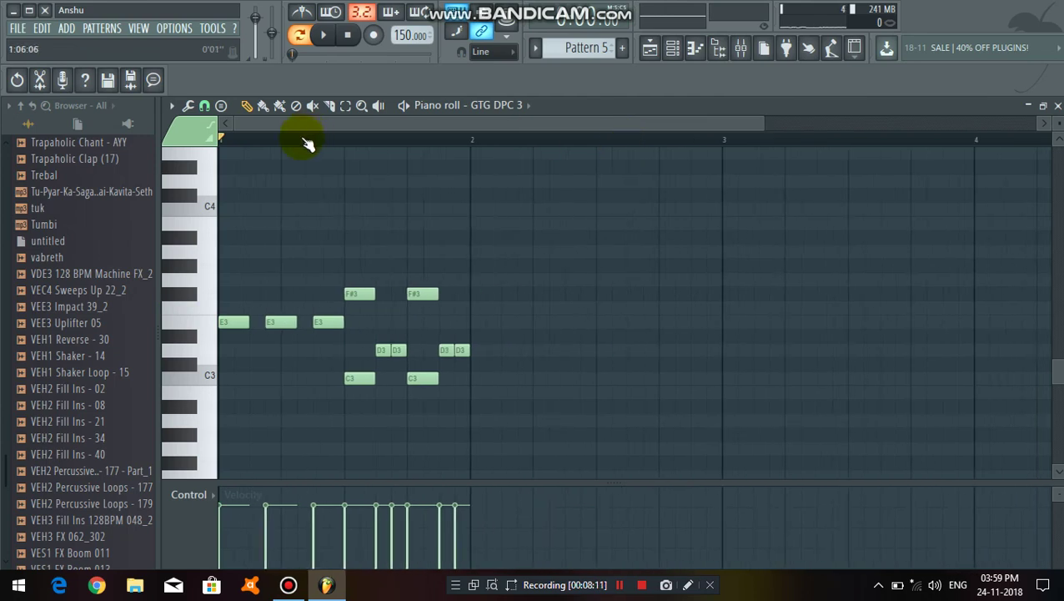
left_click(330, 39)
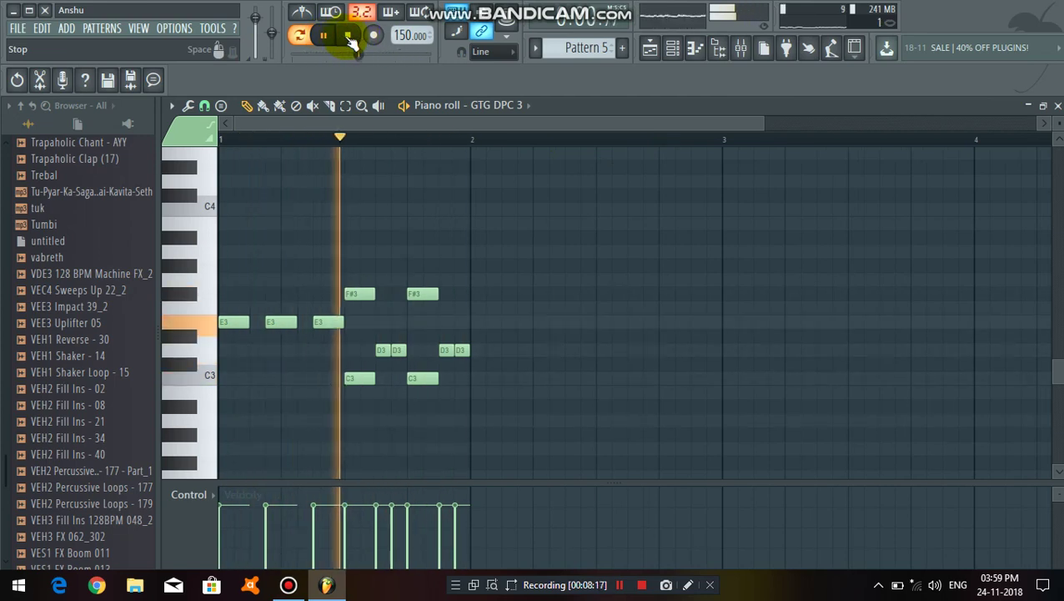
left_click(348, 37)
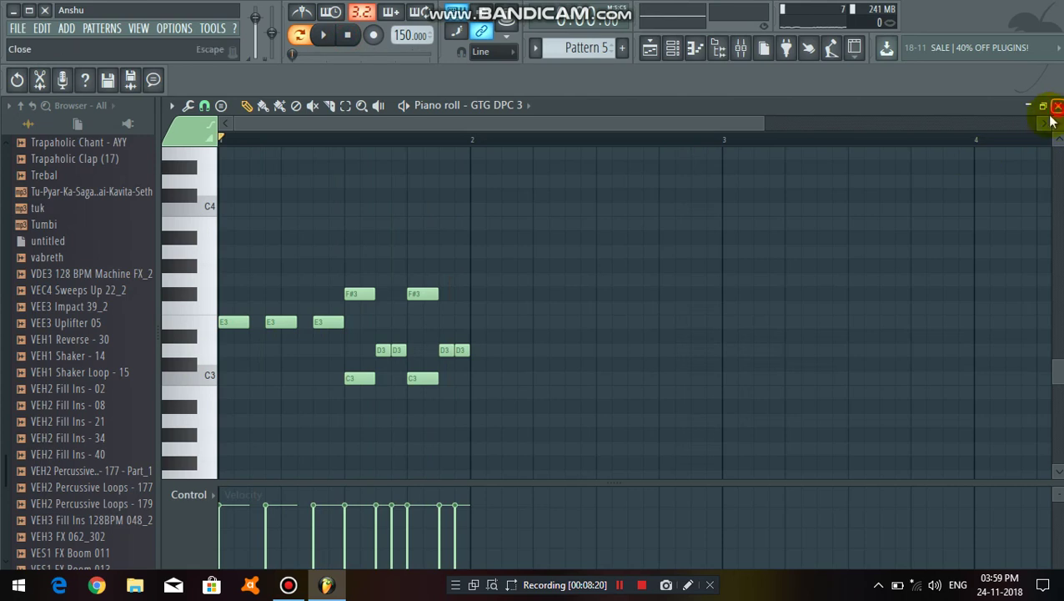
Close the piano roll to return to the playlist, solo Track 1, and play it in song mode before stopping.
left_click(1057, 109)
key("F6")
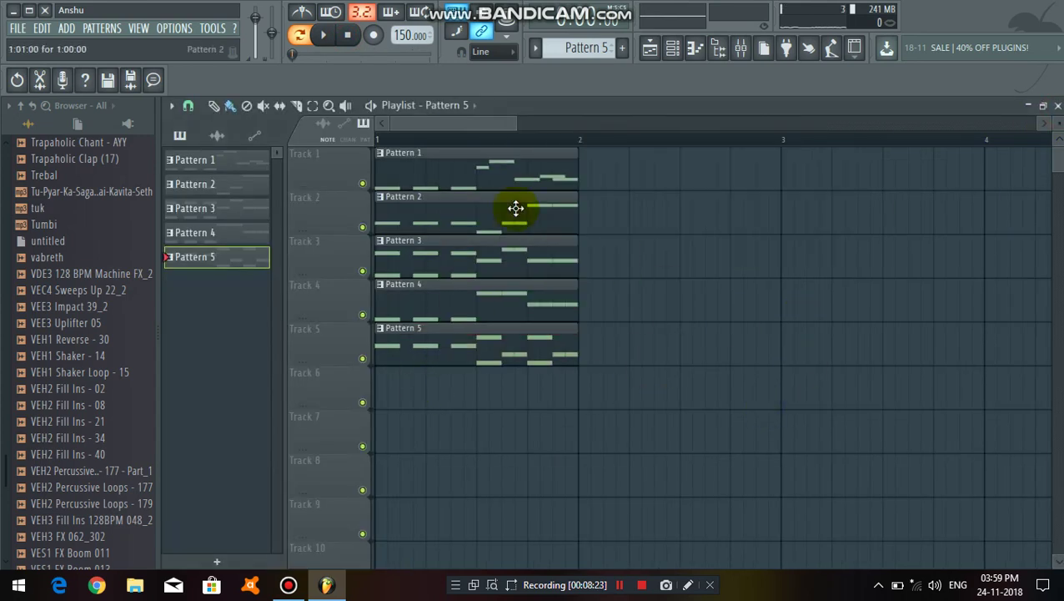
right_click(363, 182)
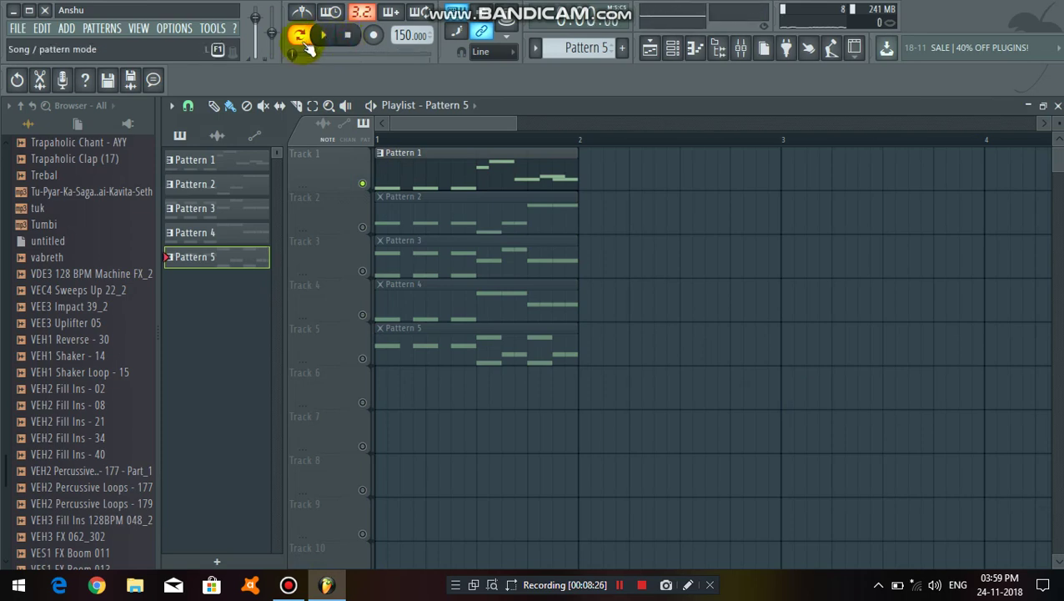
left_click(331, 41)
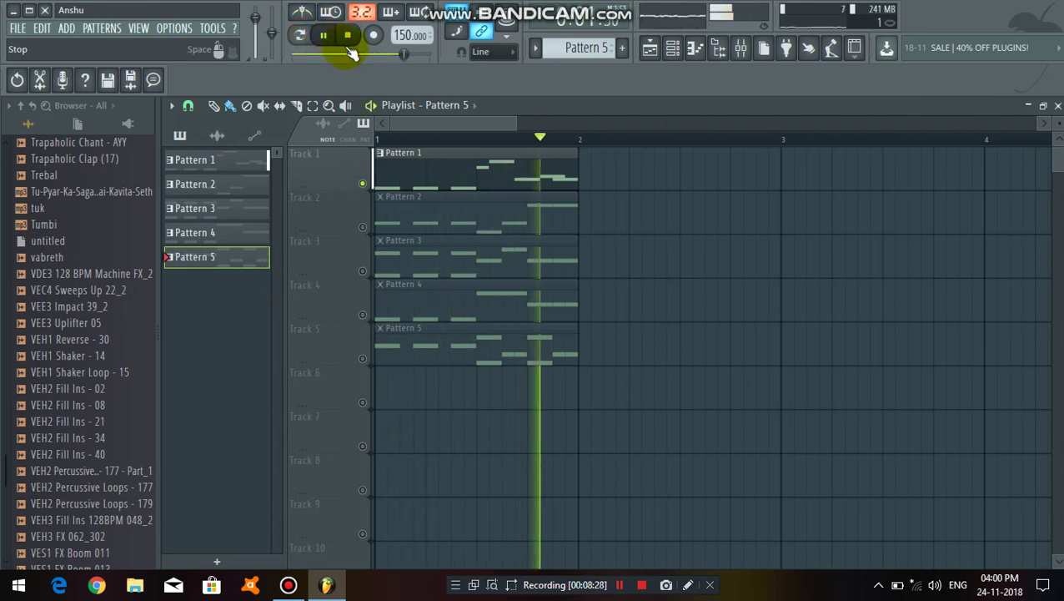
left_click(351, 38)
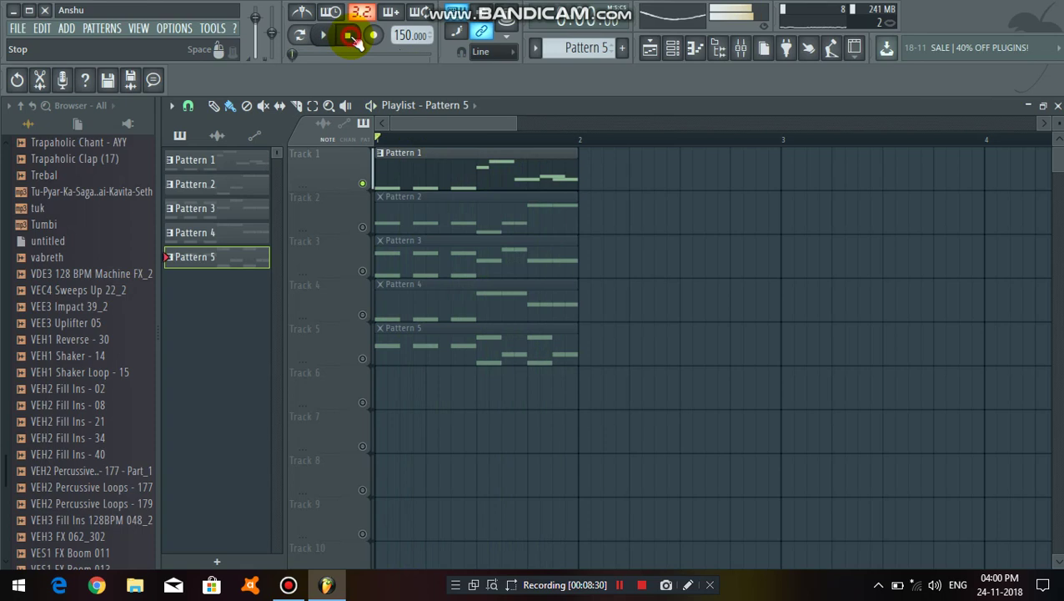
Solo Tracks 2, 3 and 4 one after another, playing each pattern and stopping playback.
right_click(363, 226)
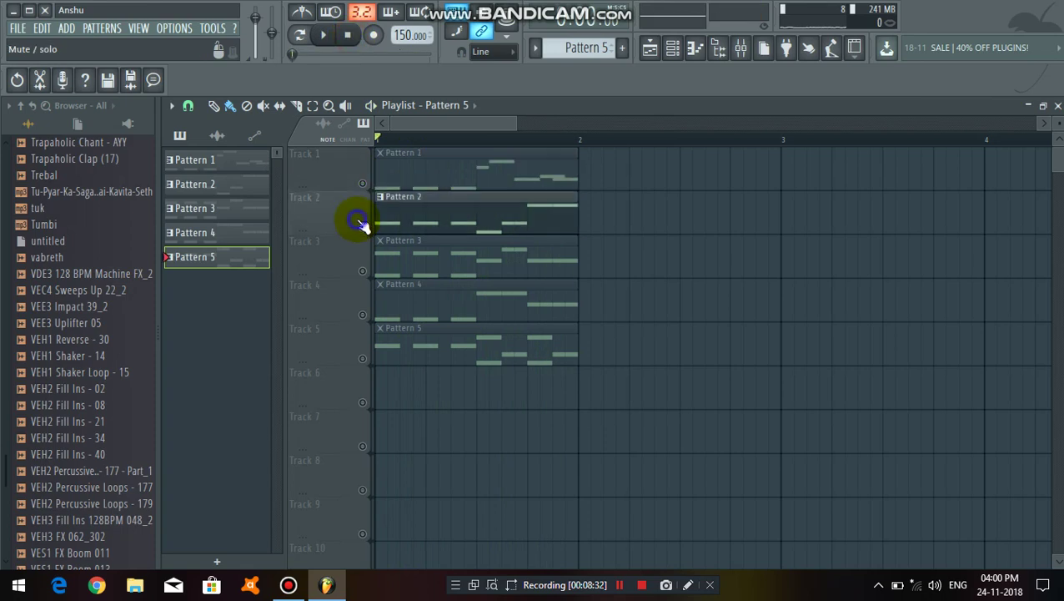
left_click(336, 38)
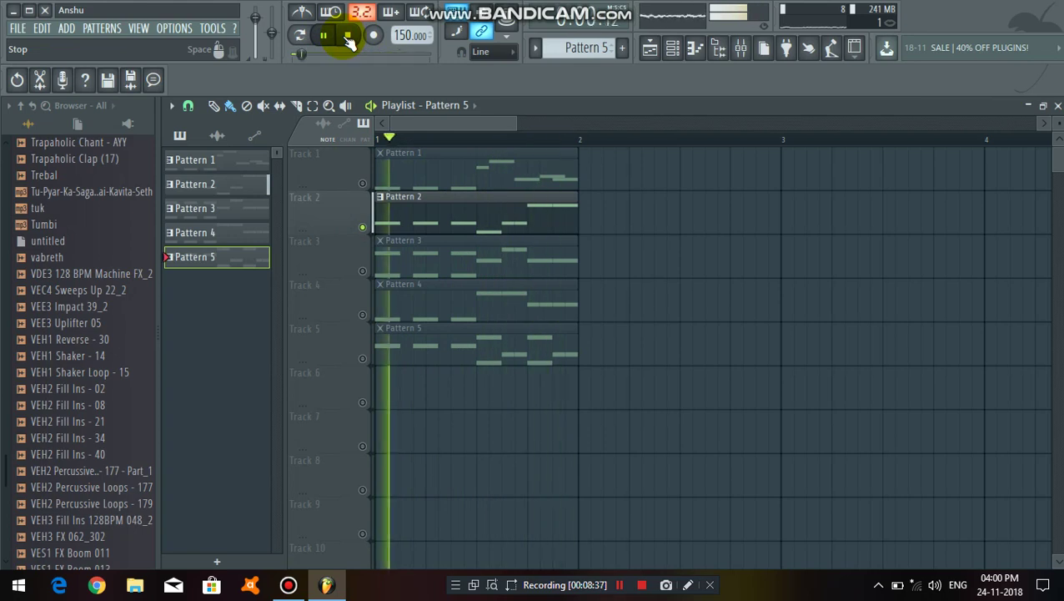
left_click(348, 37)
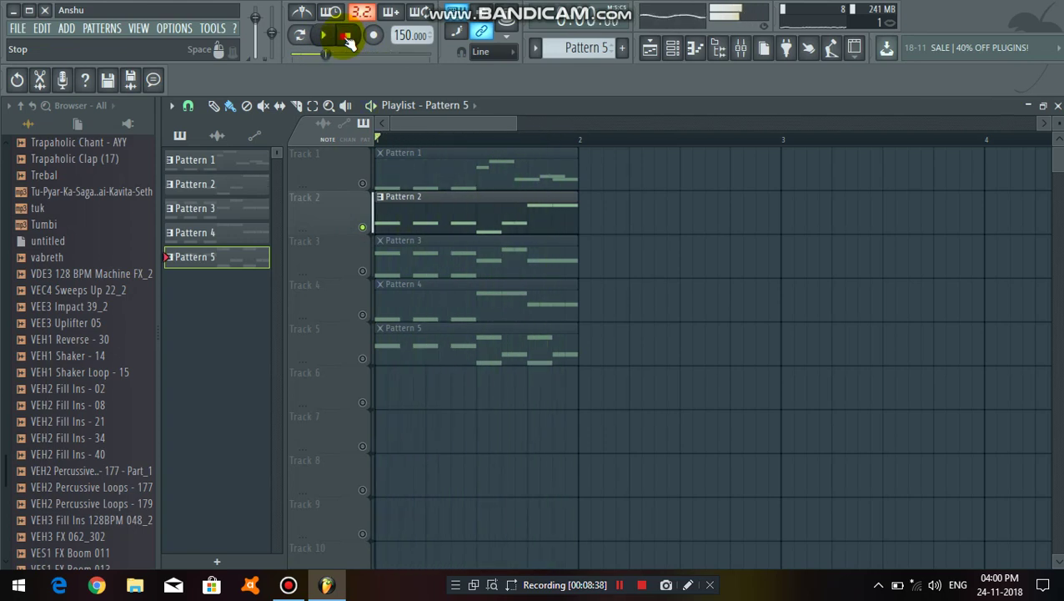
left_click(362, 269, "ctrl")
left_click(324, 36)
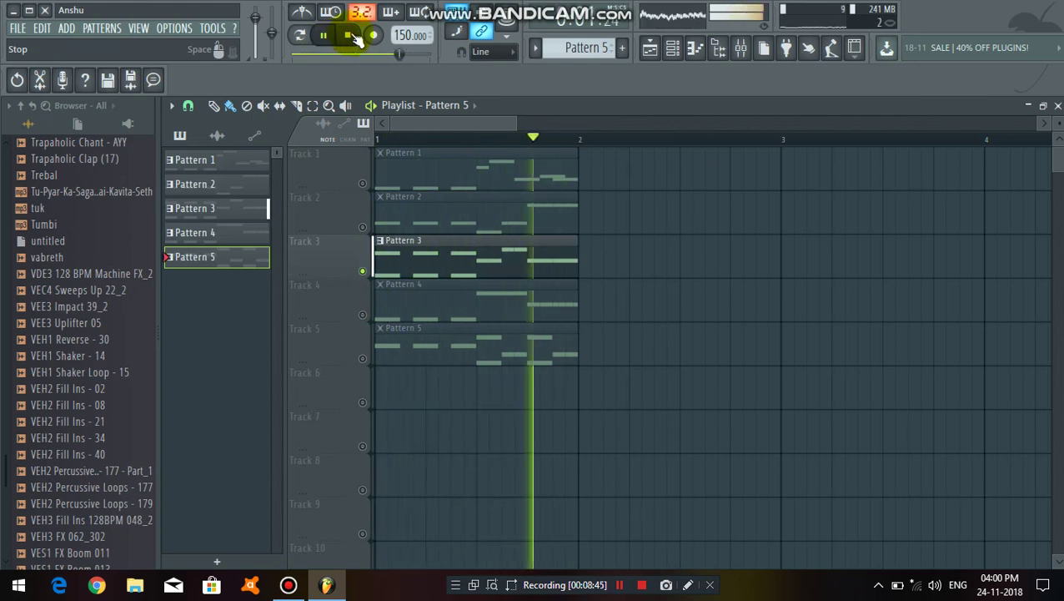
left_click(354, 37)
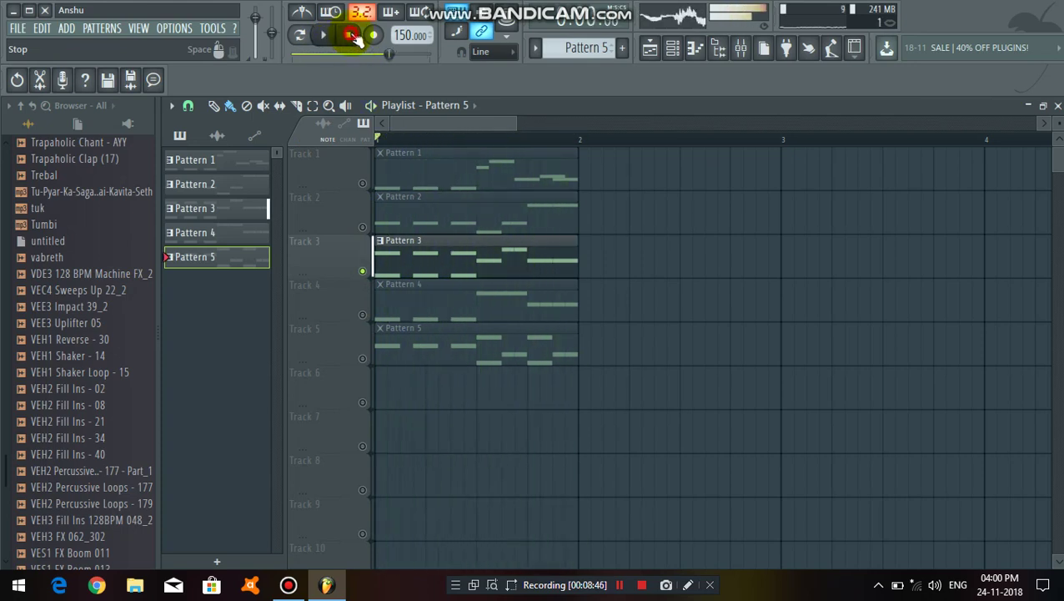
left_click(362, 314)
left_click(325, 36)
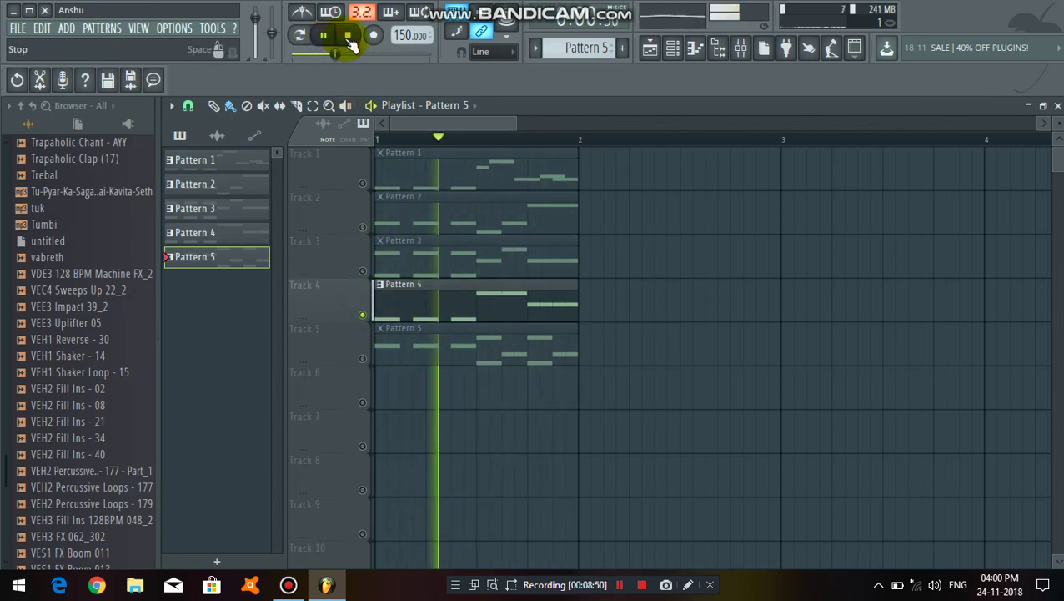
left_click(348, 37)
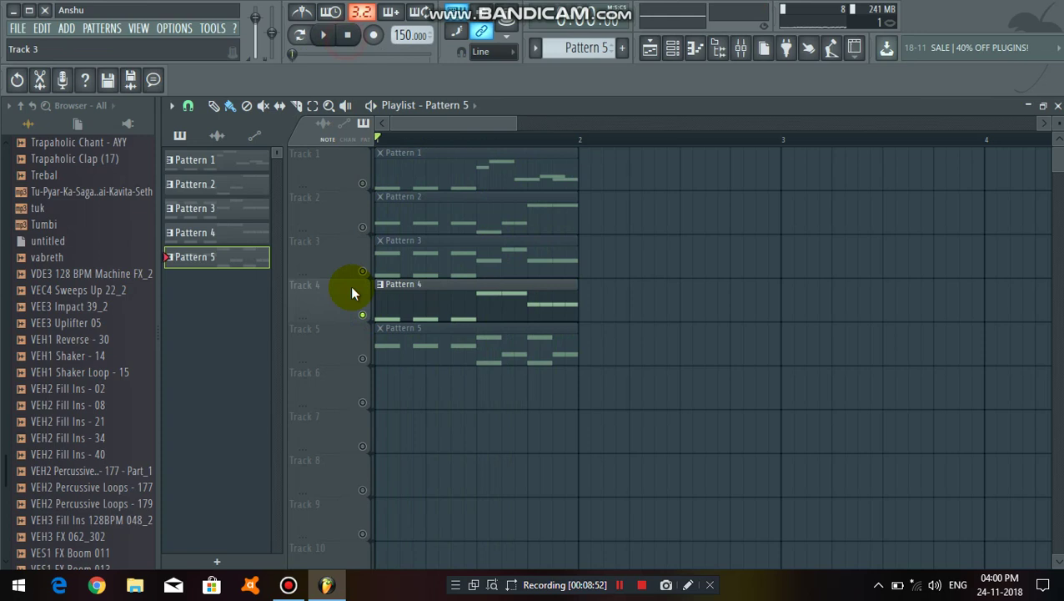
Solo Track 5, play Pattern 5 in song mode, and stop playback.
left_click(363, 358)
left_click(325, 35)
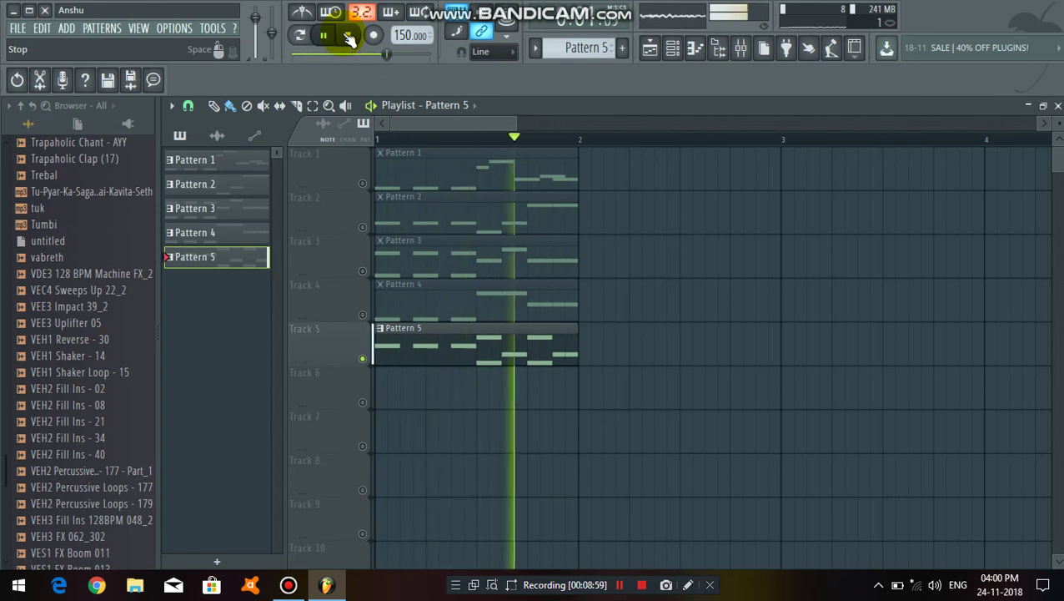
left_click(349, 36)
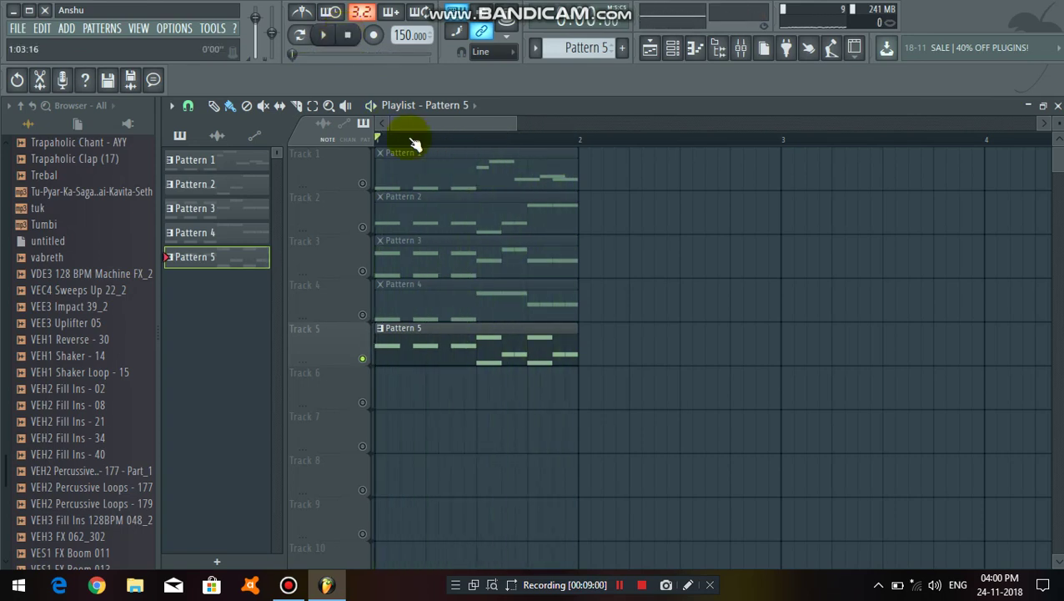
Solo Track 1, open Pattern 1 to view its GTG DPC 3 channel in the channel rack, and return to the playlist.
scroll(414, 144, "down", 2)
left_click(392, 167)
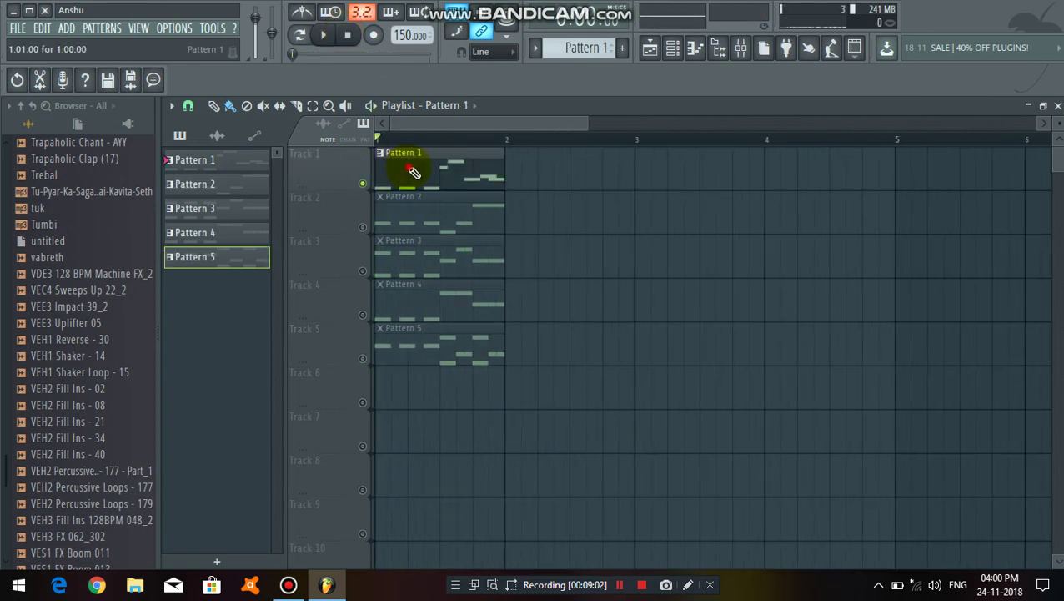
double_click(415, 171)
left_click(1057, 108)
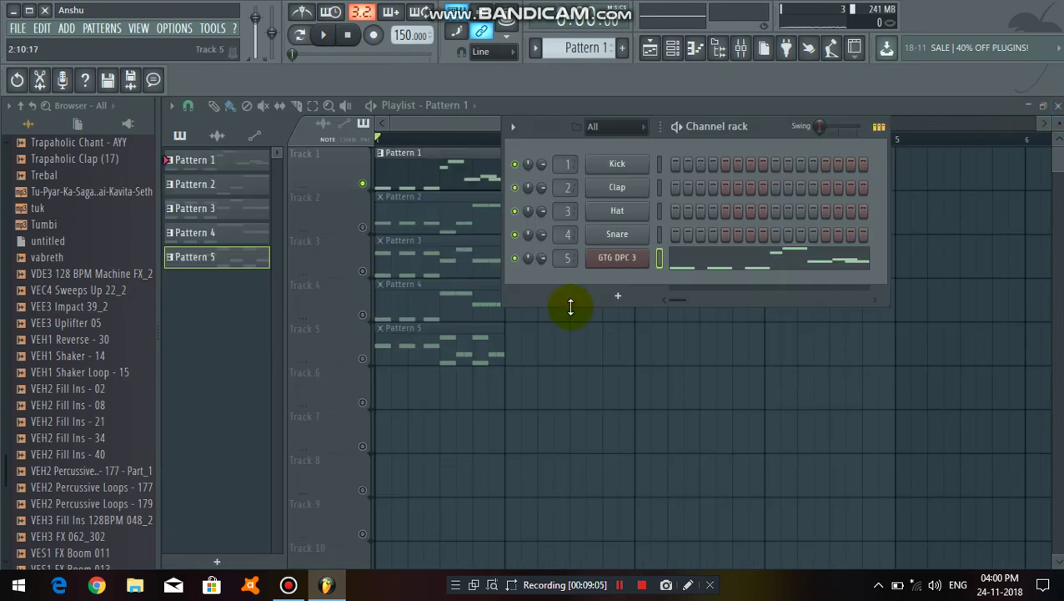
right_click(544, 263)
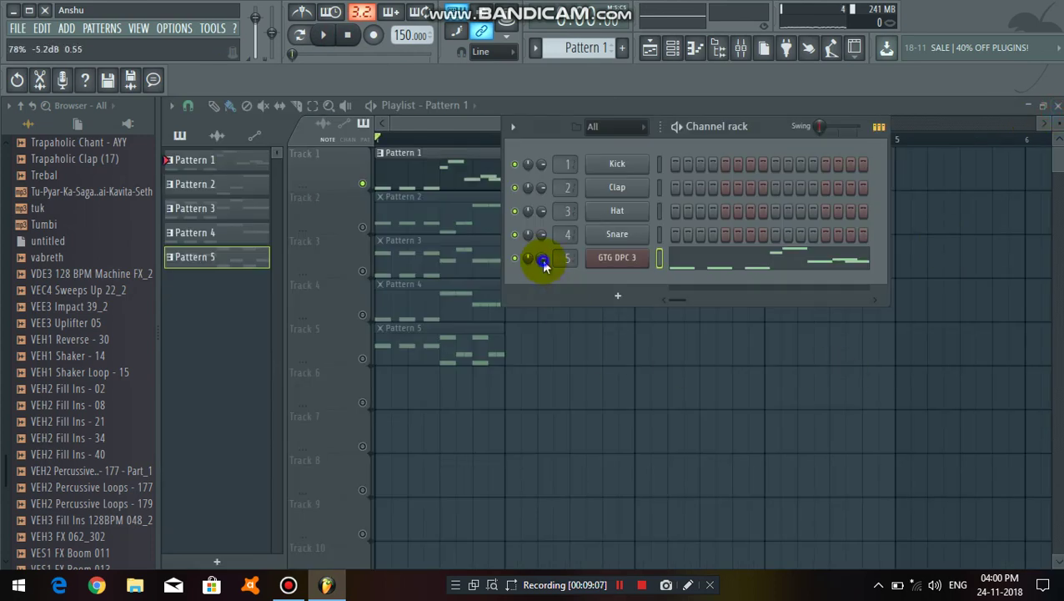
left_click(575, 271)
right_click(587, 339)
Turn off the solo on Track 1 to re-enable all playlist tracks, keeping playback stopped.
right_click(363, 183)
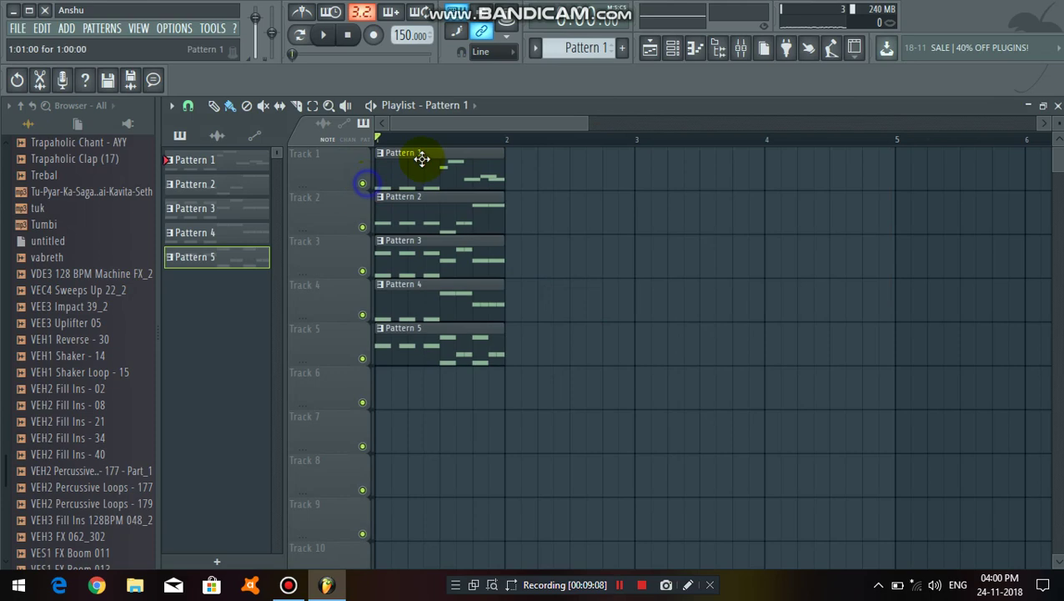
scroll(490, 188, "down", 1)
scroll(489, 167, "up", 2)
scroll(490, 153, "down", 2)
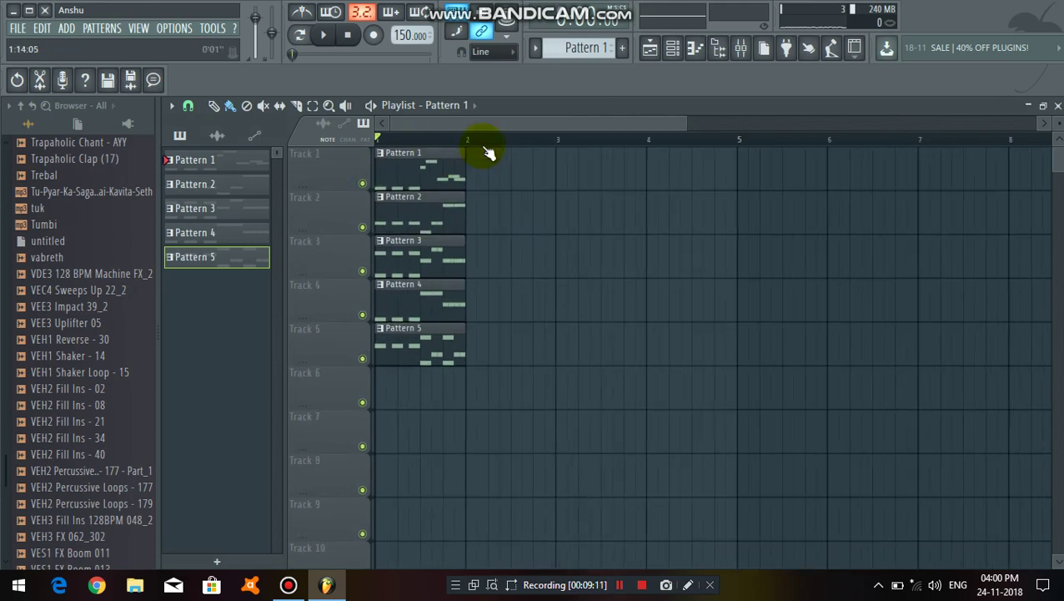
left_click(347, 33)
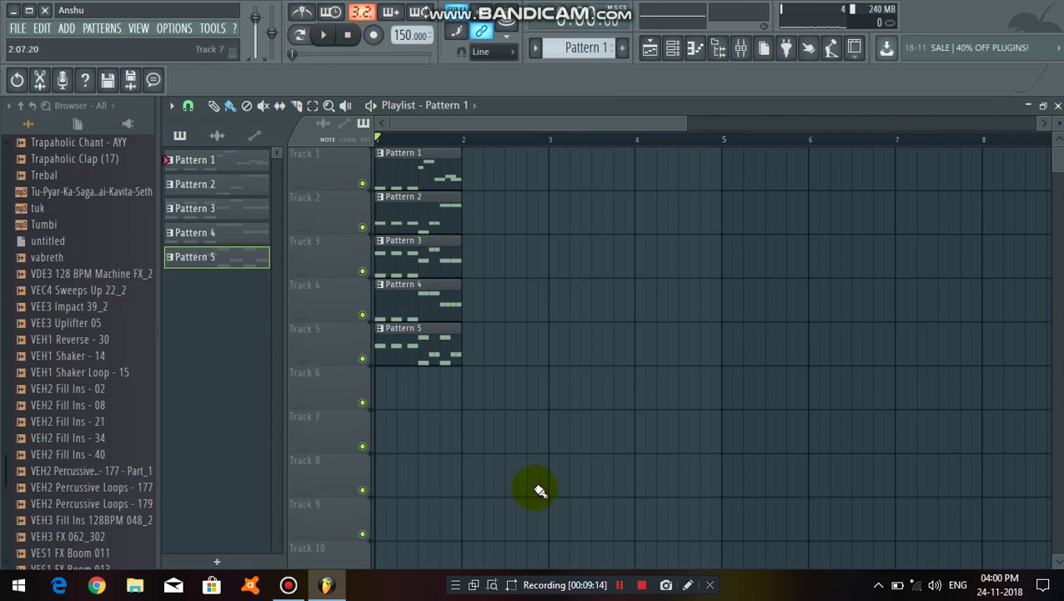